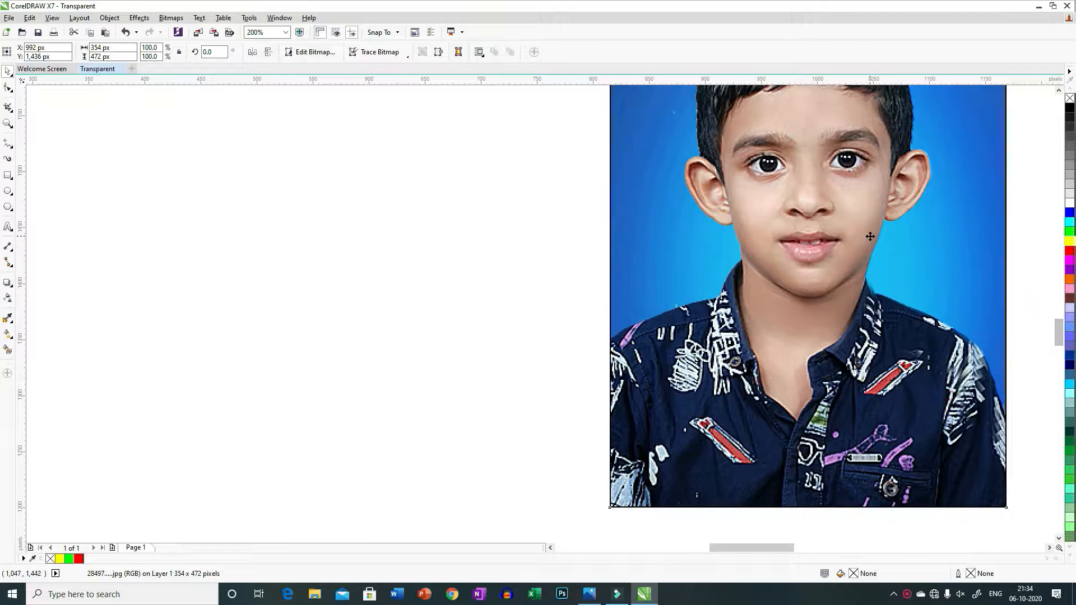
# Step: Draw a closed freehand shape about 122 by 137 px over the blue background between the left ear and shoulder, and fill it yellow
pyautogui.scroll(1, 717, 269)
pyautogui.scroll(-2, 716, 269)
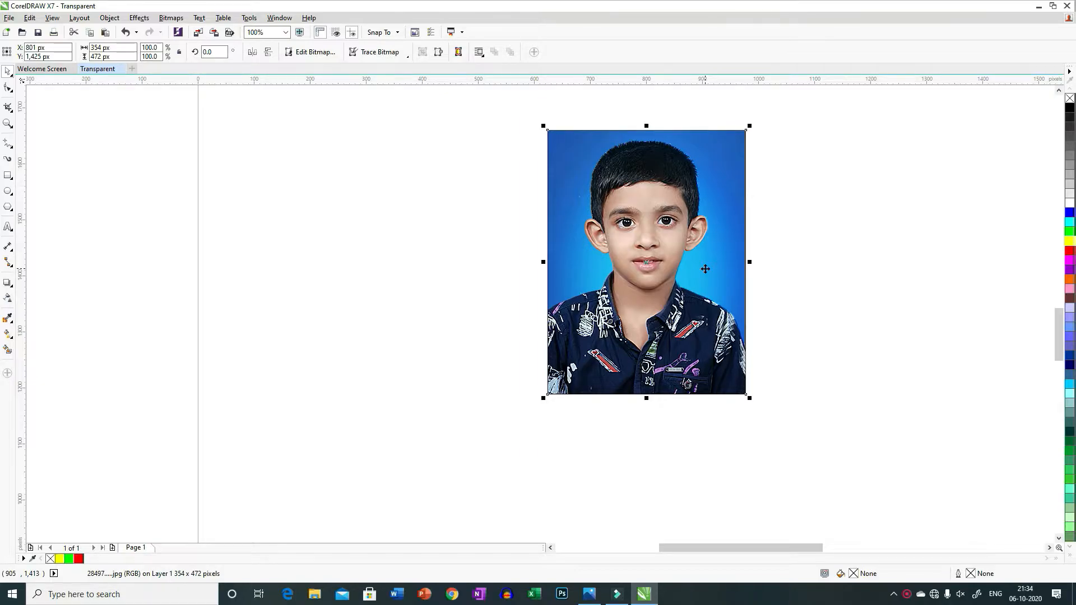
pyautogui.scroll(1, 705, 269)
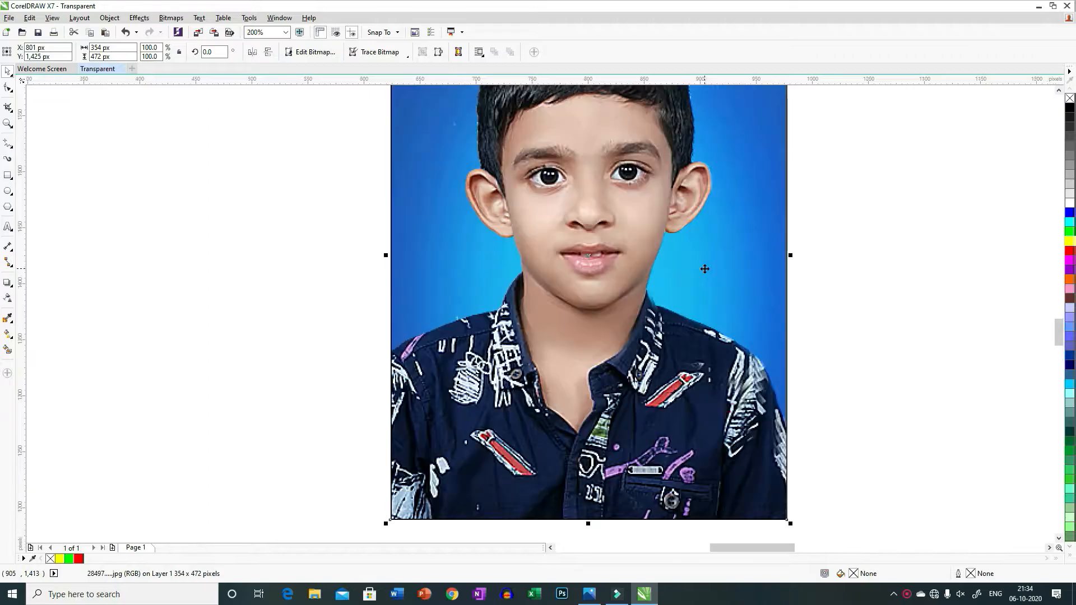
pyautogui.moveTo(1061, 347); pyautogui.dragTo(1059, 334)
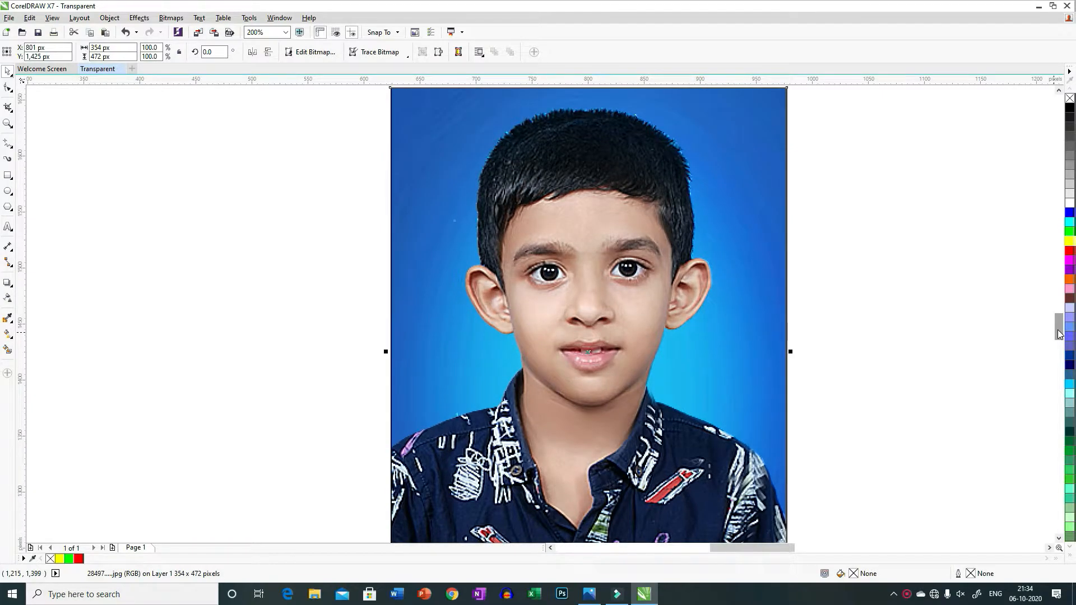
pyautogui.click(12, 148)
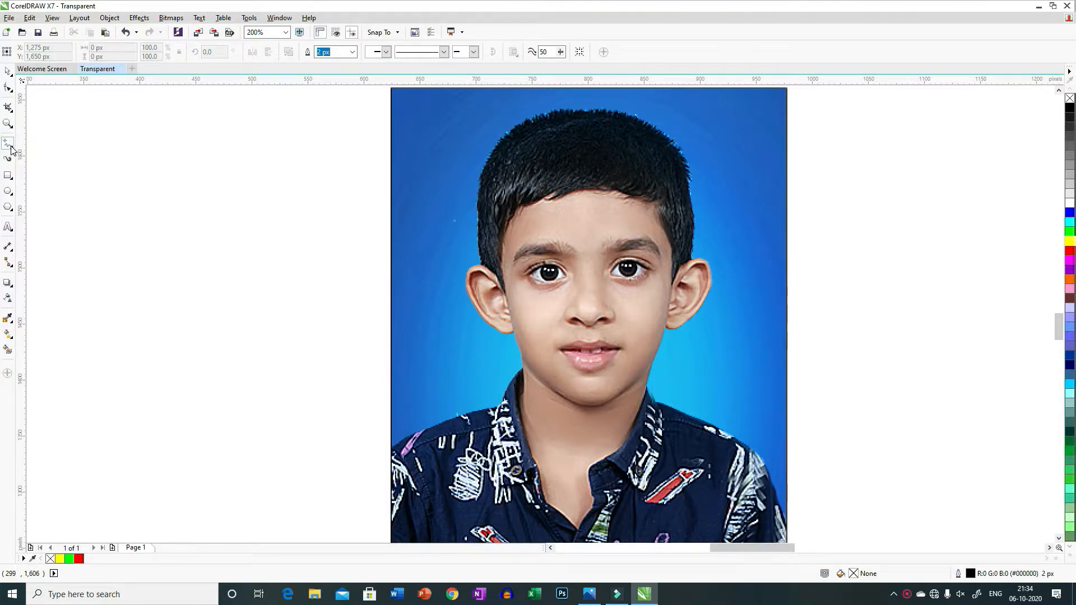
pyautogui.click(11, 150)
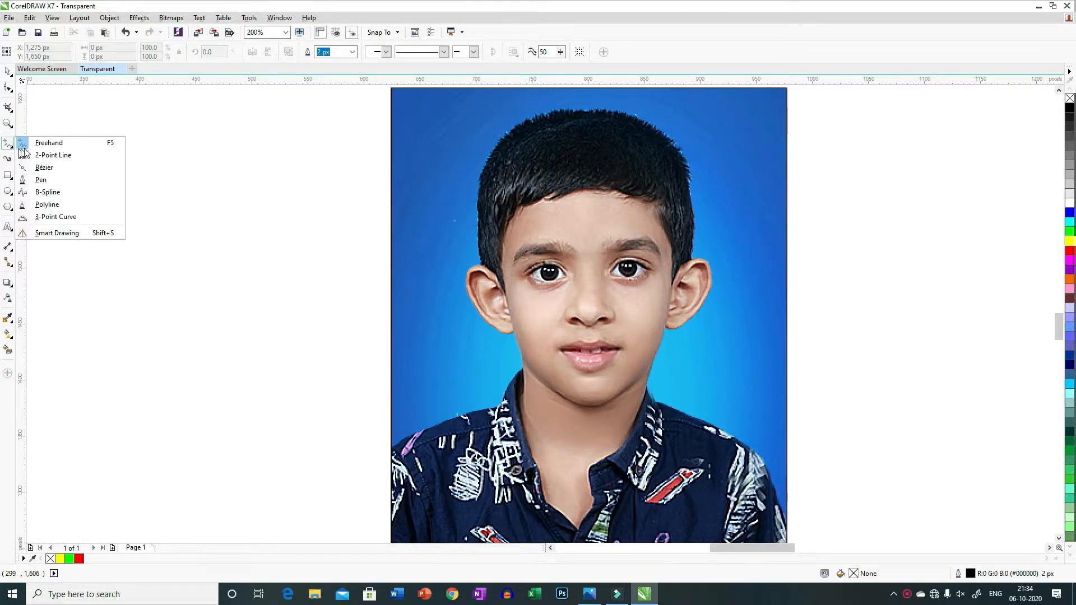
pyautogui.click(44, 149)
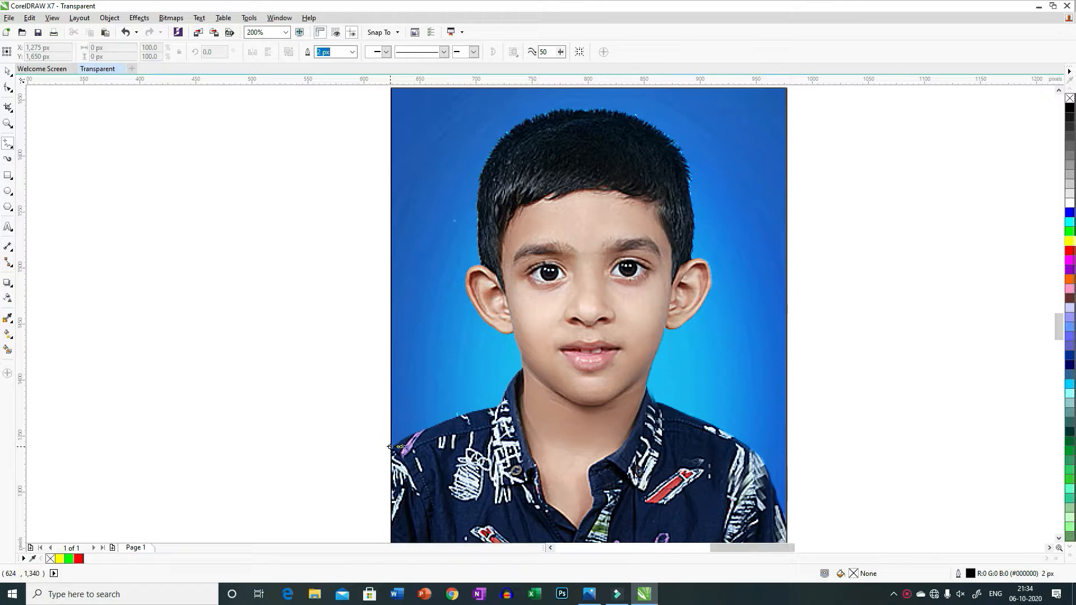
pyautogui.moveTo(391, 447)
pyautogui.mouseDown()
pyautogui.moveTo(498, 405)
pyautogui.moveTo(524, 384)
pyautogui.moveTo(515, 333)
pyautogui.moveTo(481, 320)
pyautogui.moveTo(472, 298)
pyautogui.moveTo(393, 305)
pyautogui.moveTo(391, 446)
pyautogui.mouseUp()
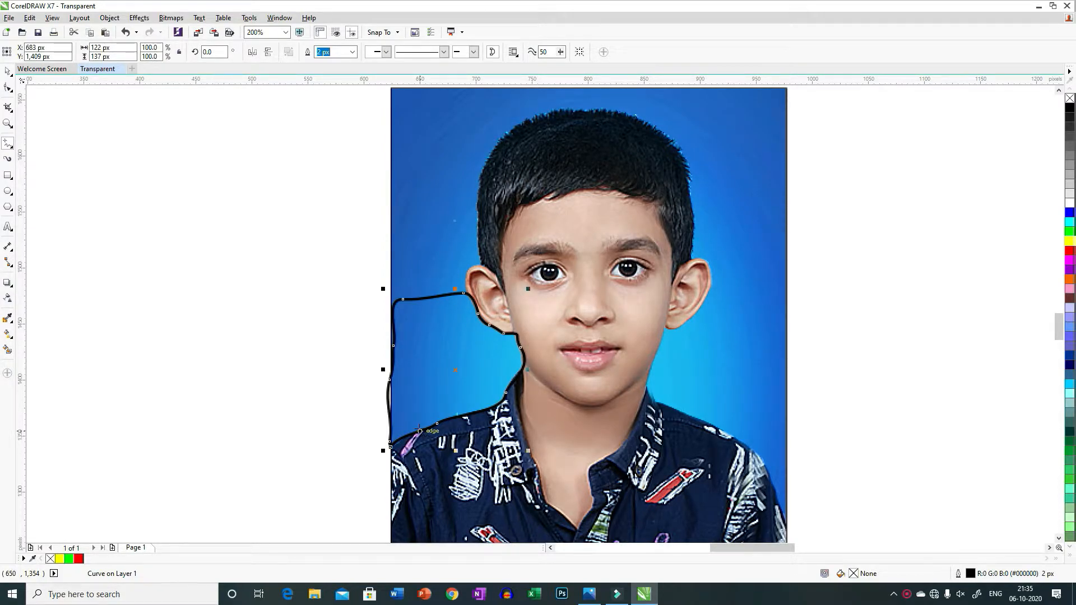
pyautogui.click(1070, 242)
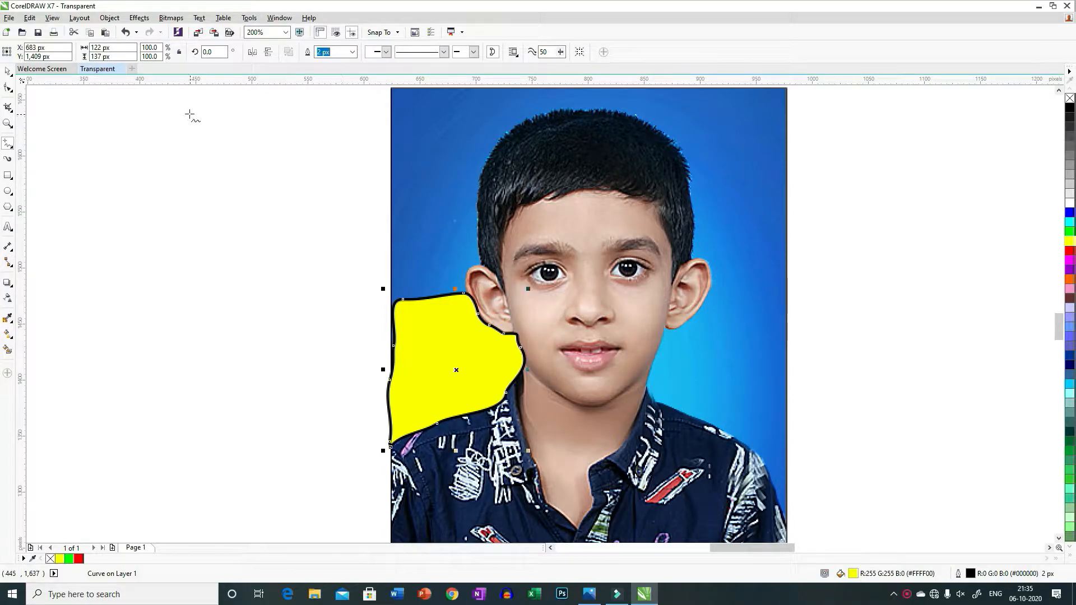
# Step: Trim the photo with the yellow shape beside the neck, moving the photo clear to the right and deleting the shape
pyautogui.click(7, 73)
pyautogui.scroll(-1, 382, 176)
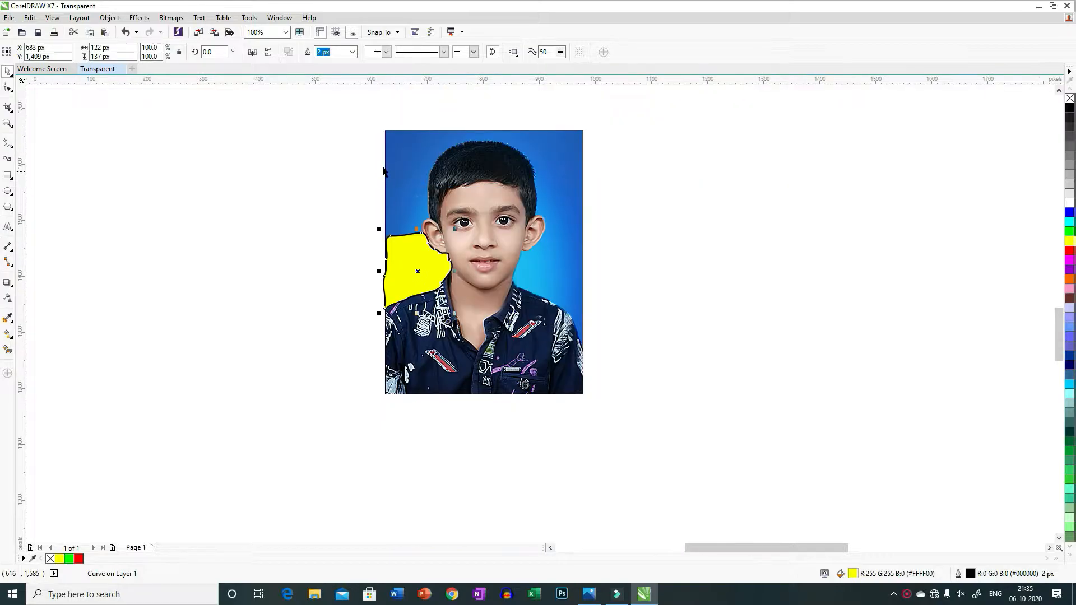
pyautogui.moveTo(341, 111); pyautogui.dragTo(685, 465)
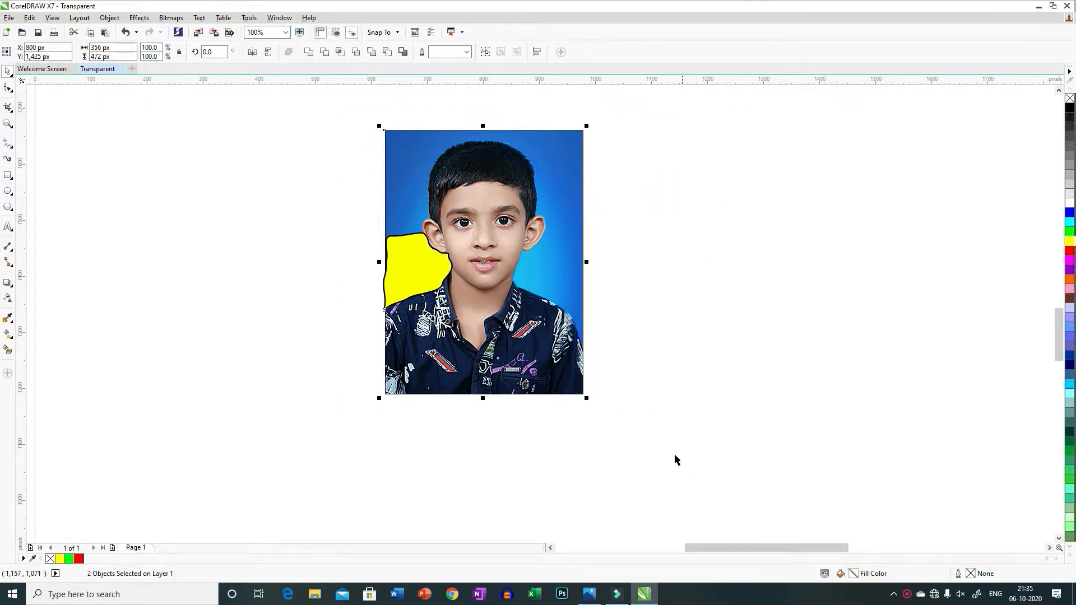
pyautogui.click(324, 54)
pyautogui.moveTo(498, 252); pyautogui.dragTo(716, 239)
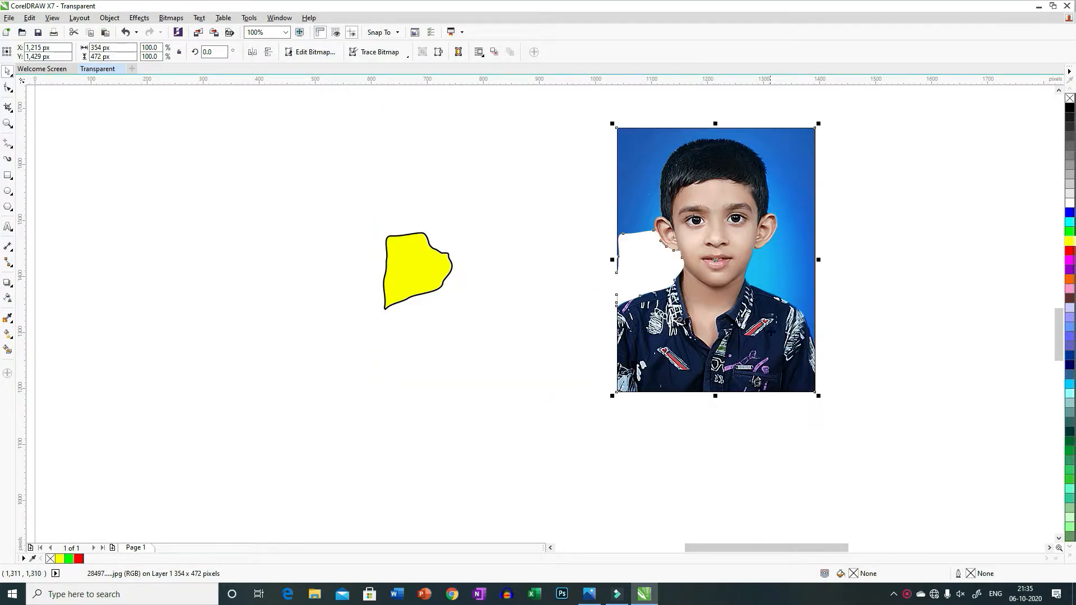
pyautogui.click(412, 269)
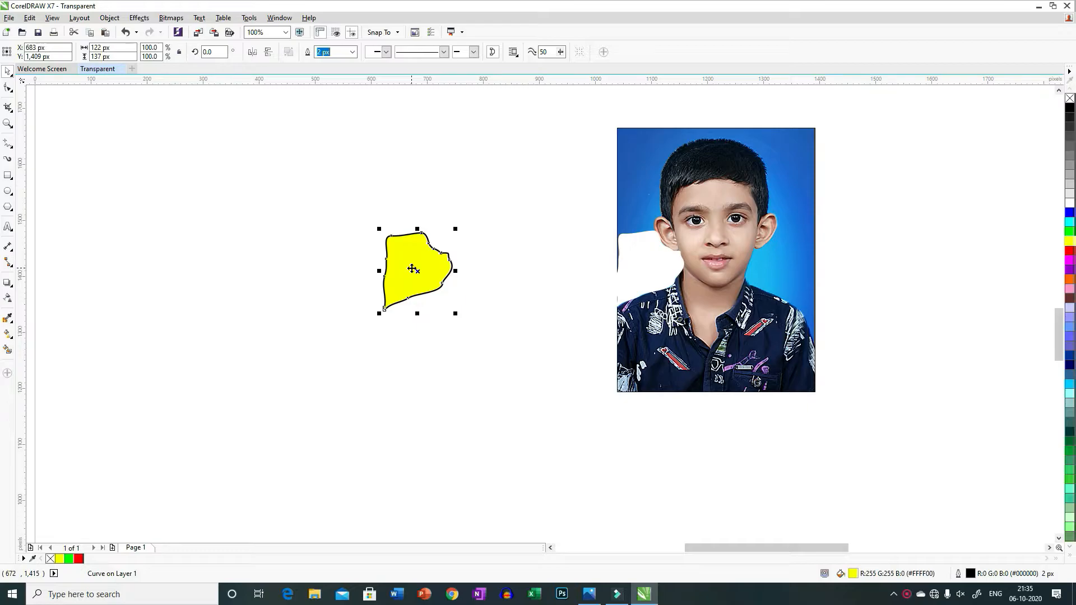
pyautogui.press('Delete')
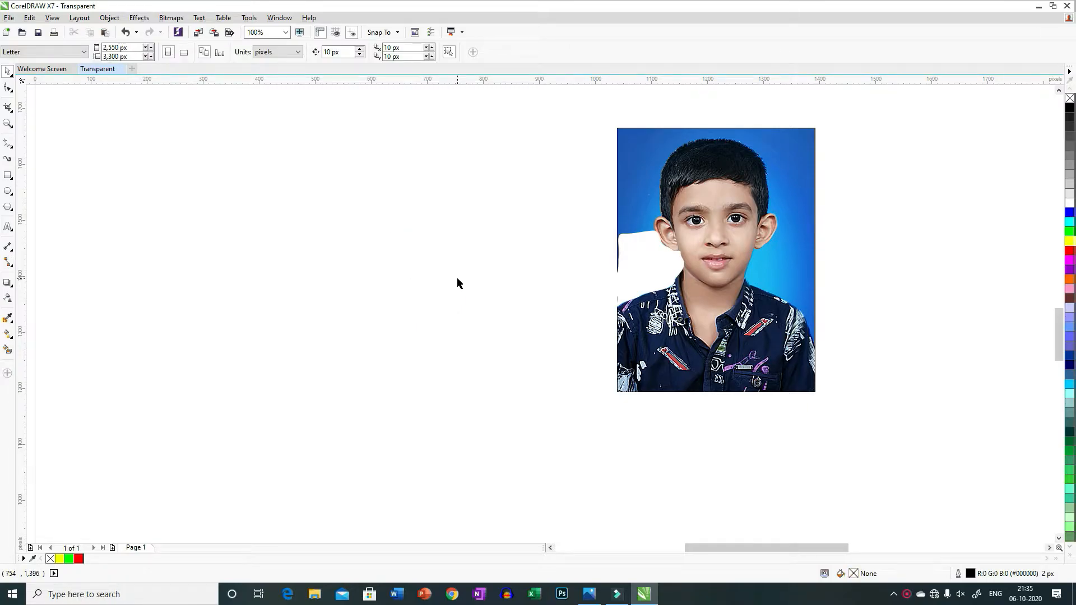
# Step: Draw a closed freehand shape about 97 by 183 px over the background beside the left hair and ear, and fill it yellow
pyautogui.scroll(1, 457, 283)
pyautogui.moveTo(755, 547); pyautogui.dragTo(788, 547)
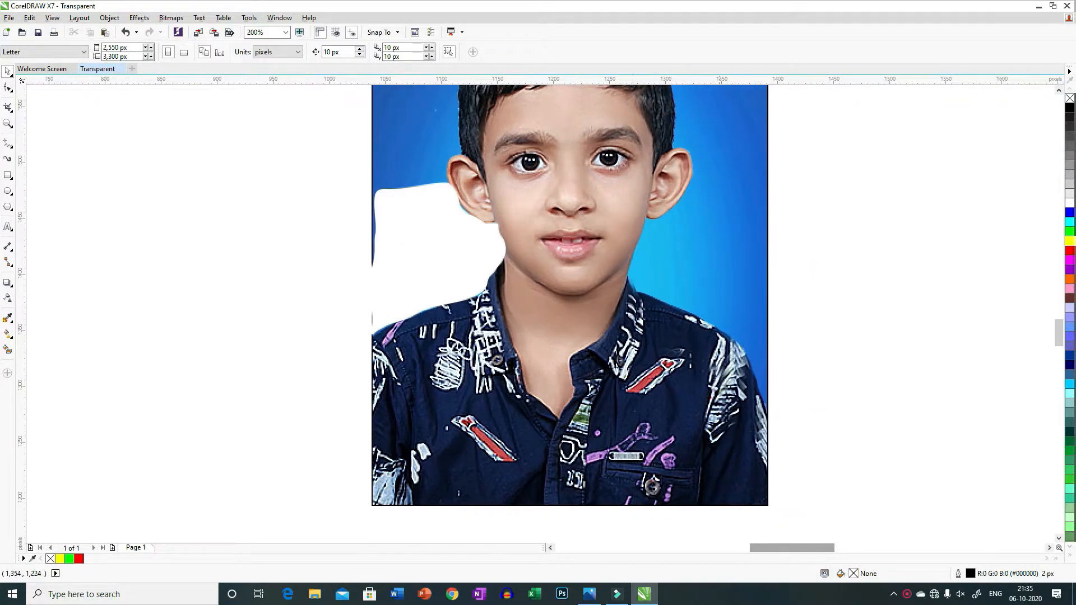
pyautogui.moveTo(1059, 342); pyautogui.dragTo(1060, 333)
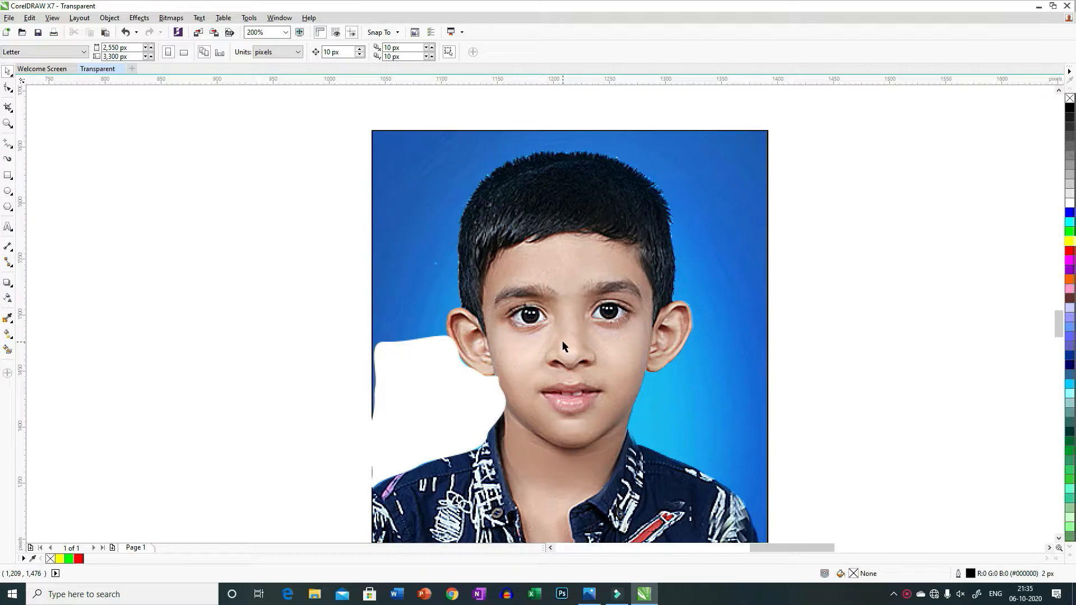
pyautogui.scroll(1, 563, 337)
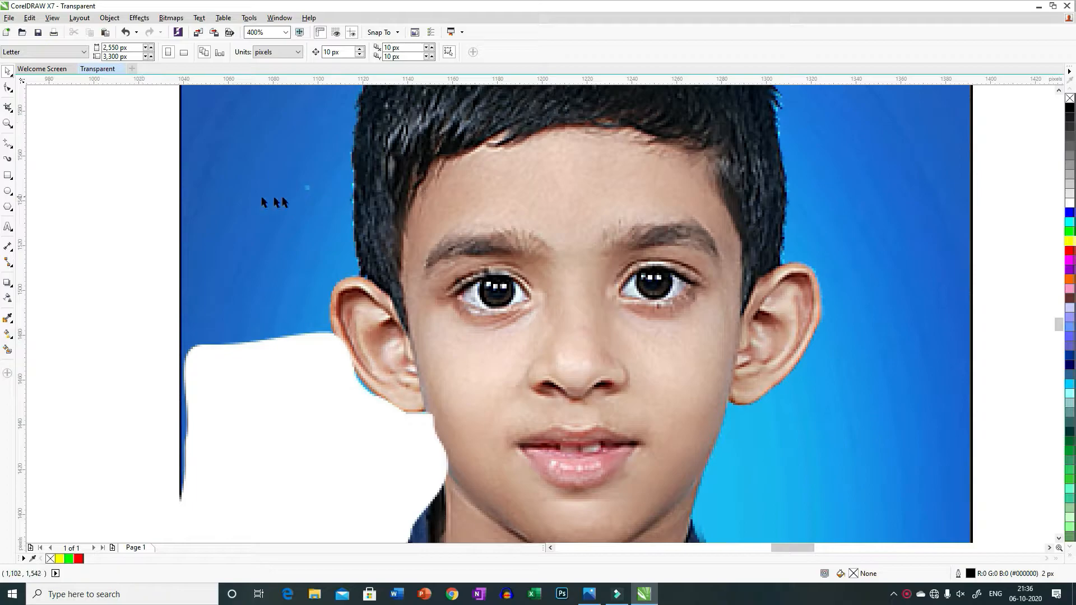
pyautogui.click(14, 145)
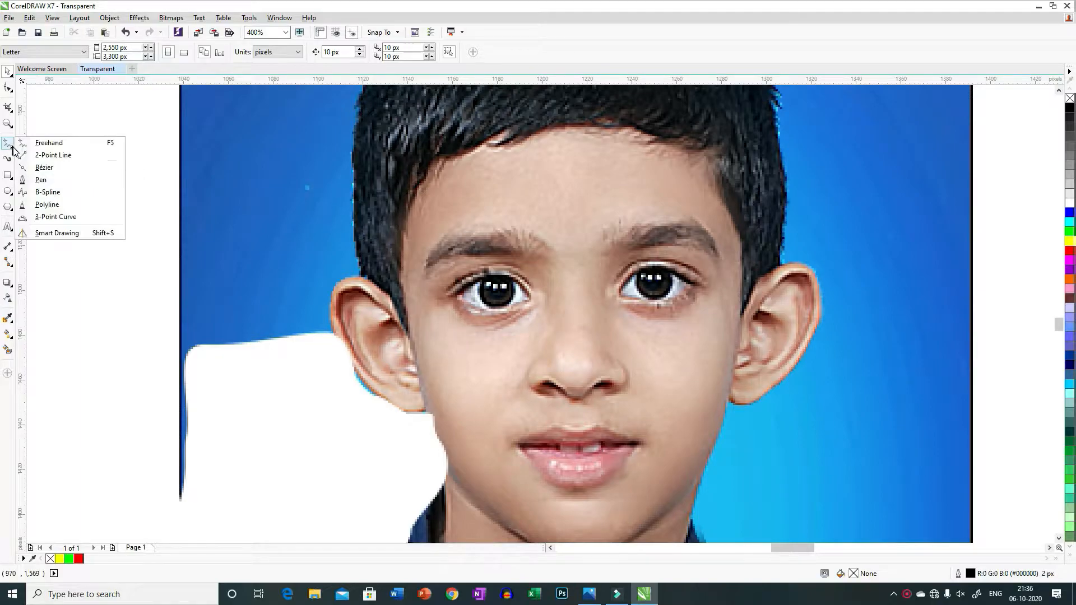
pyautogui.click(58, 144)
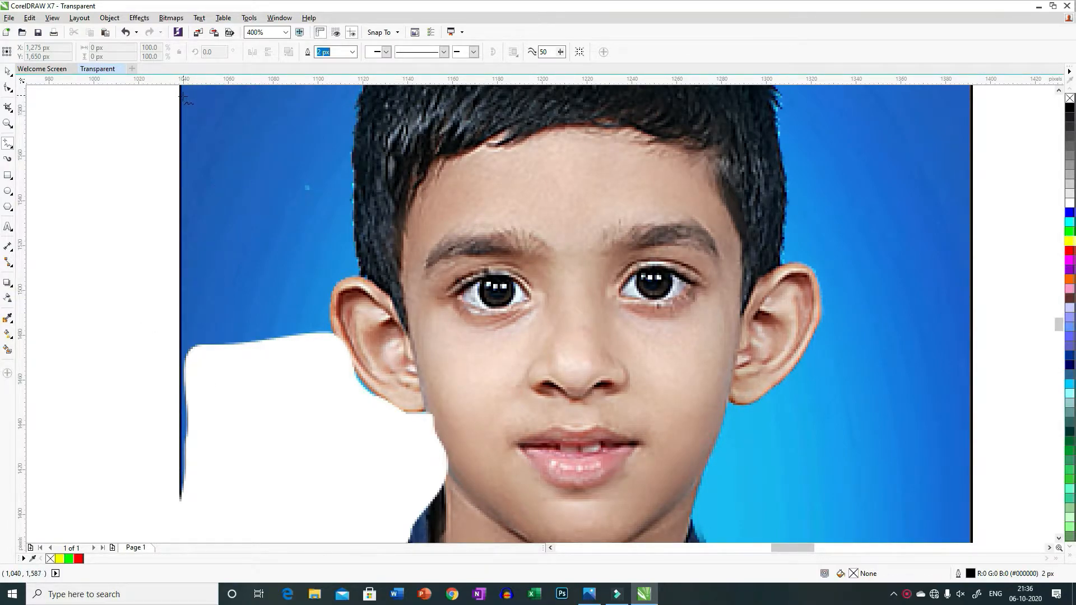
pyautogui.moveTo(184, 98); pyautogui.dragTo(348, 98)
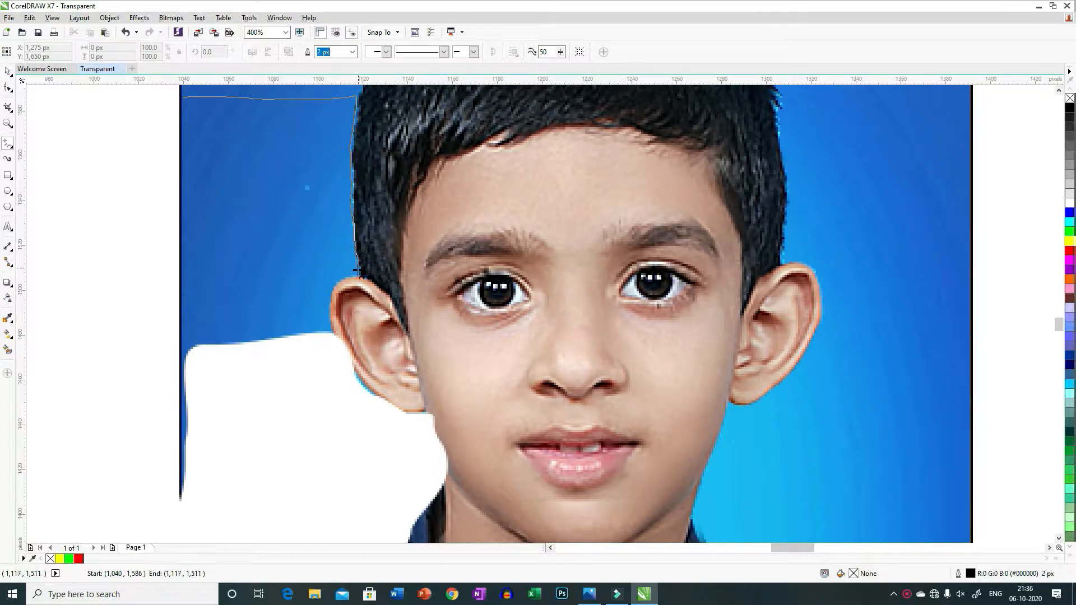
pyautogui.moveTo(349, 277)
pyautogui.mouseDown()
pyautogui.moveTo(328, 331)
pyautogui.moveTo(245, 354)
pyautogui.moveTo(229, 371)
pyautogui.moveTo(202, 475)
pyautogui.moveTo(182, 507)
pyautogui.moveTo(153, 442)
pyautogui.moveTo(142, 247)
pyautogui.moveTo(183, 98)
pyautogui.mouseUp()
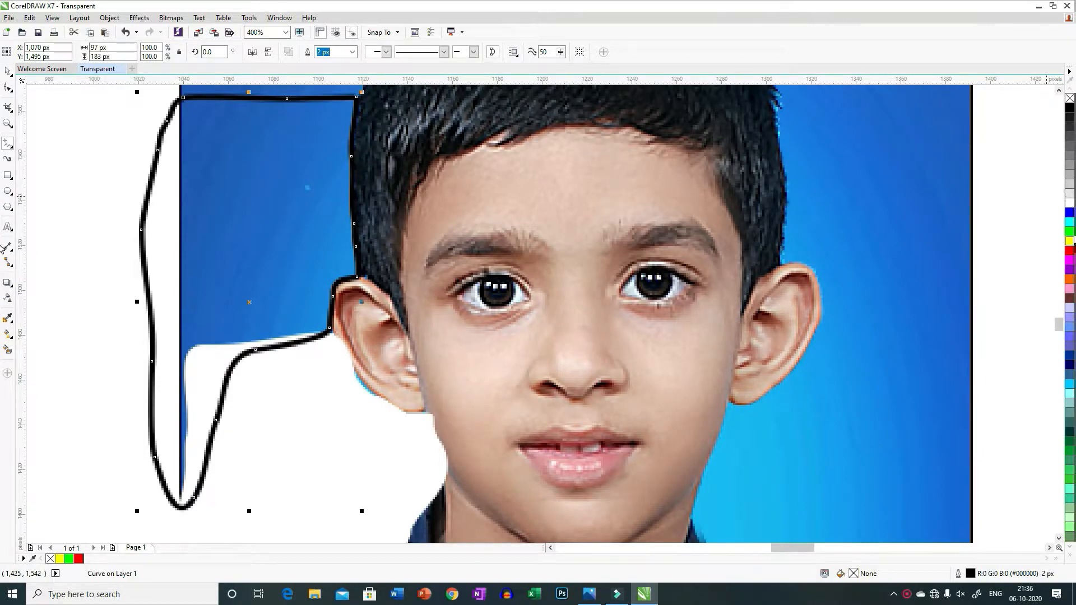
pyautogui.click(1070, 241)
# Step: Trim the photo with the yellow shape beside the left ear, moving the photo clear to the left and deleting the shape
pyautogui.scroll(-4, 785, 270)
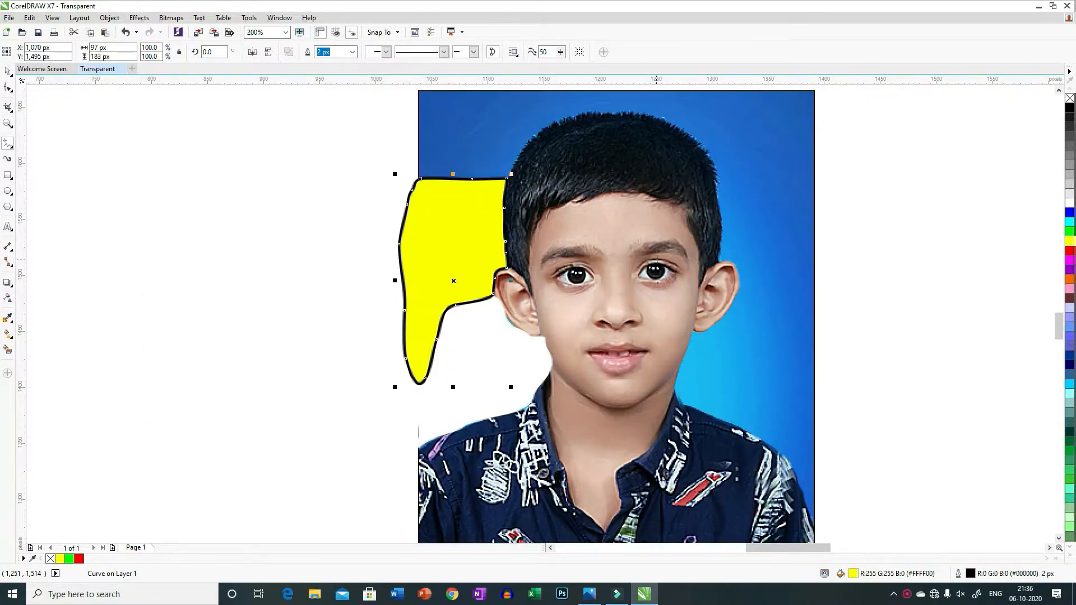
pyautogui.click(8, 72)
pyautogui.moveTo(494, 153); pyautogui.dragTo(811, 515)
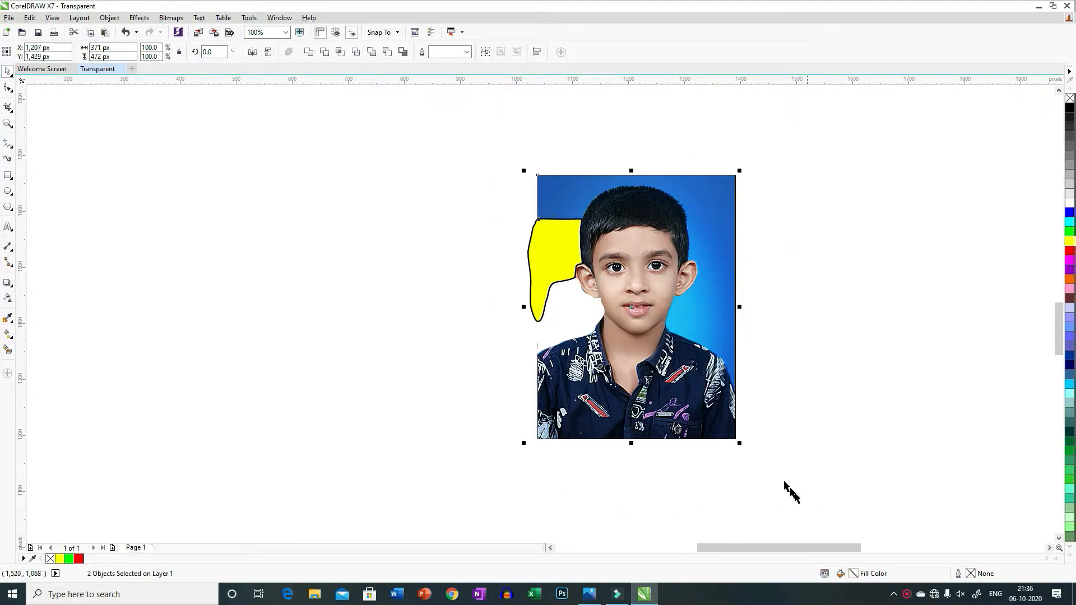
pyautogui.click(325, 52)
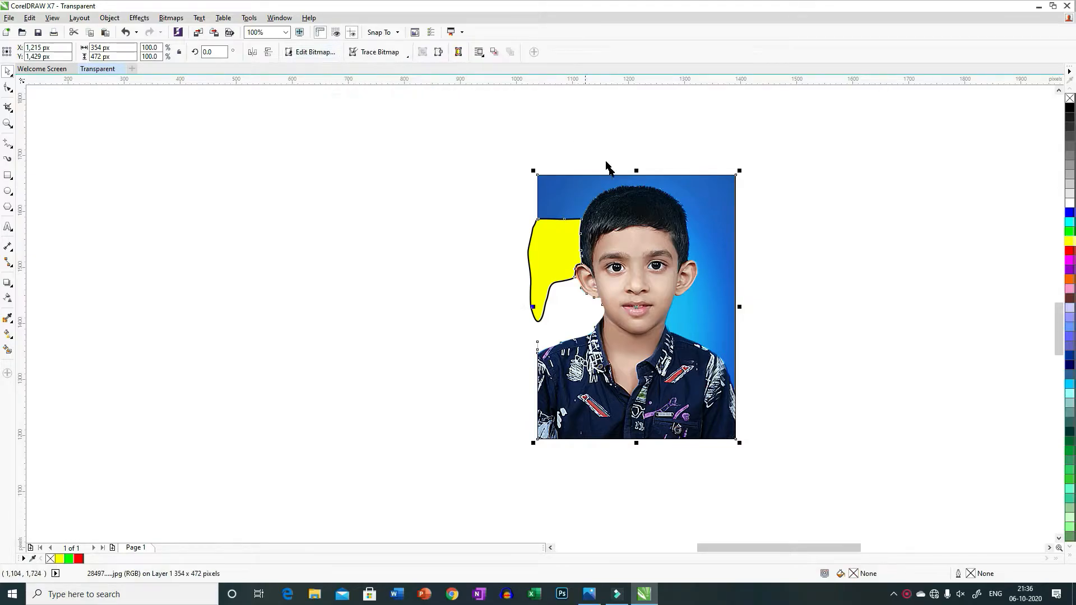
pyautogui.moveTo(638, 232); pyautogui.dragTo(331, 205)
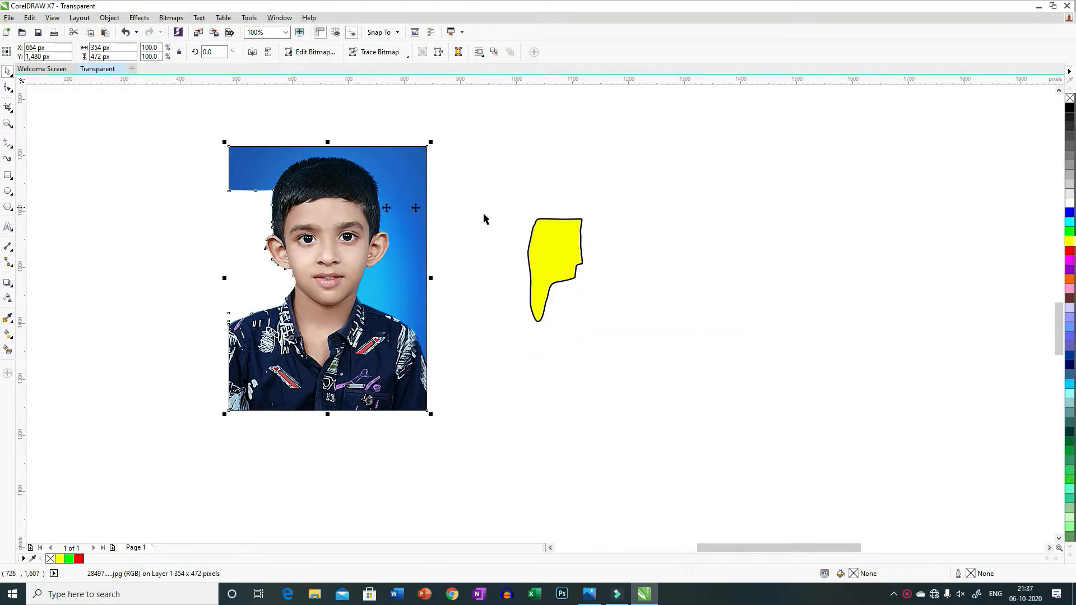
pyautogui.click(568, 238)
pyautogui.press('Delete')
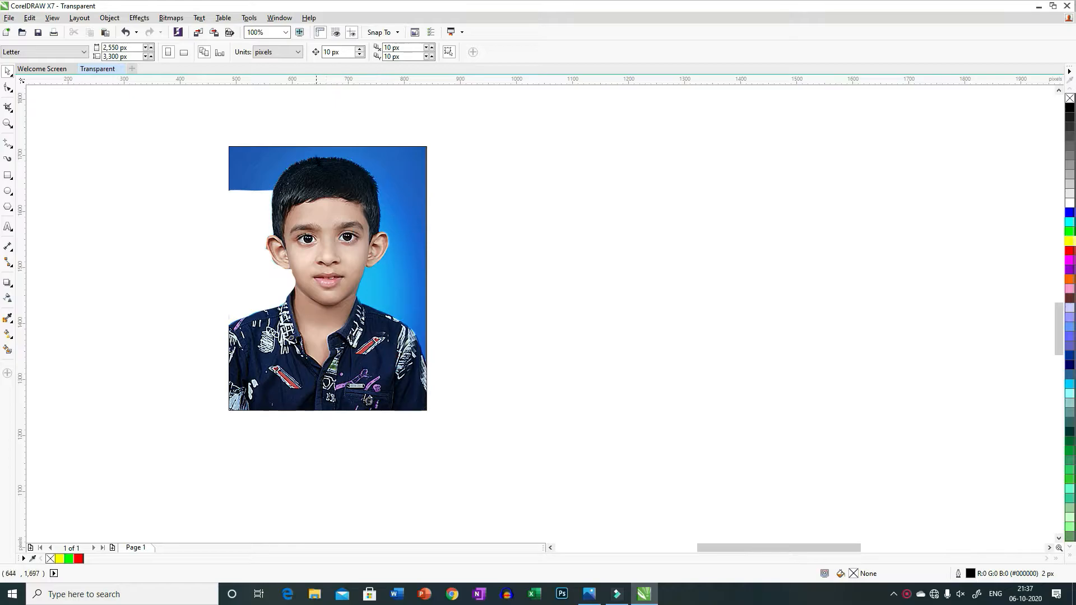
# Step: Trace a closed freehand shape about 327 by 190 px over the background from the top of the hair to the right ear, filled yellow
pyautogui.moveTo(297, 156); pyautogui.dragTo(513, 157)
pyautogui.scroll(2, 464, 216)
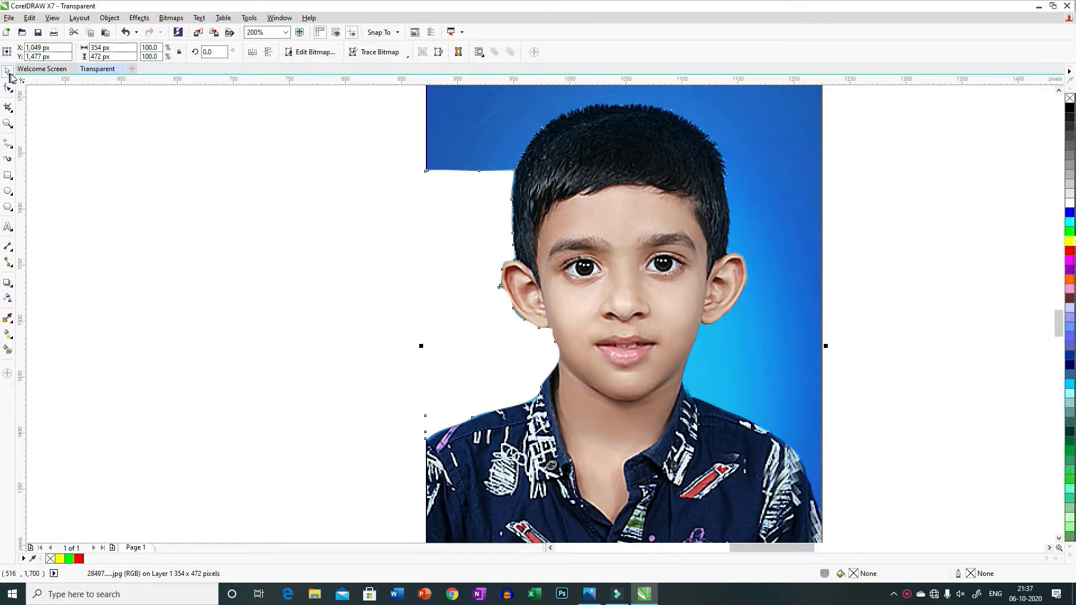
pyautogui.click(12, 147)
pyautogui.click(51, 143)
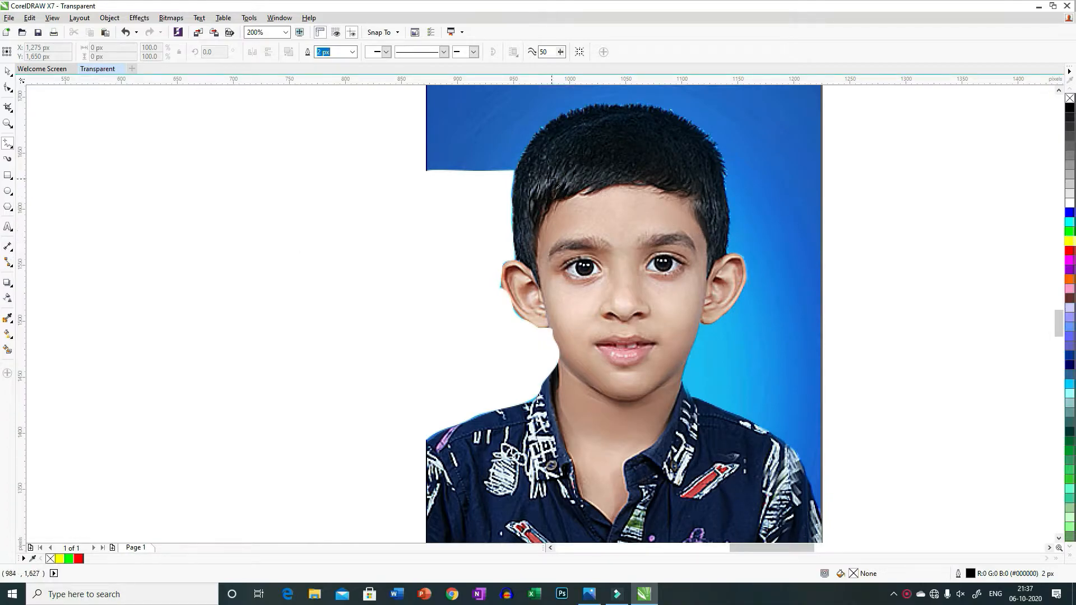
pyautogui.click(514, 169)
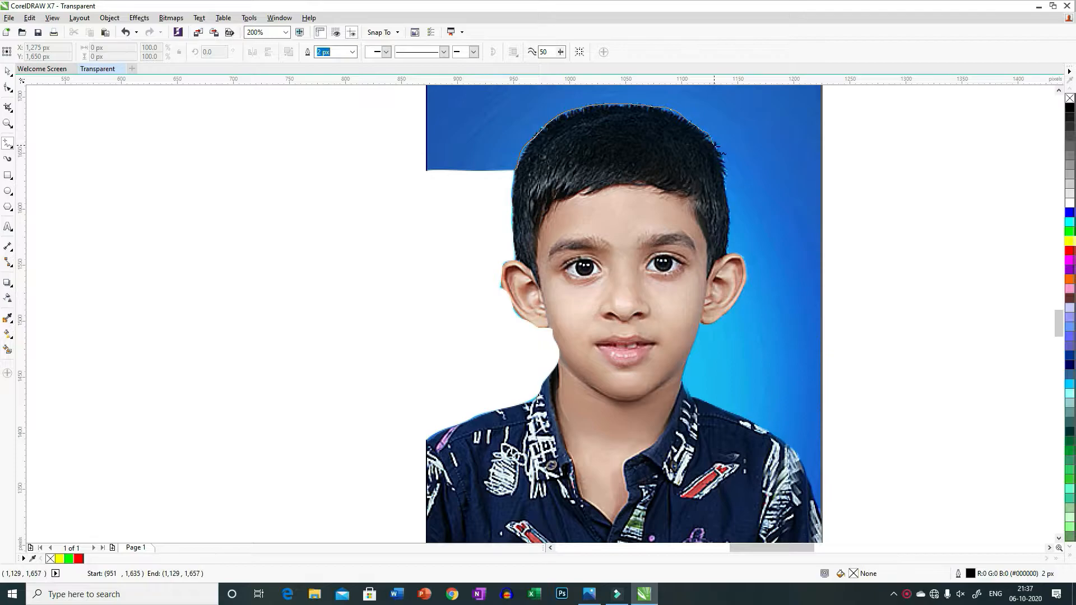
pyautogui.moveTo(724, 165); pyautogui.dragTo(725, 253)
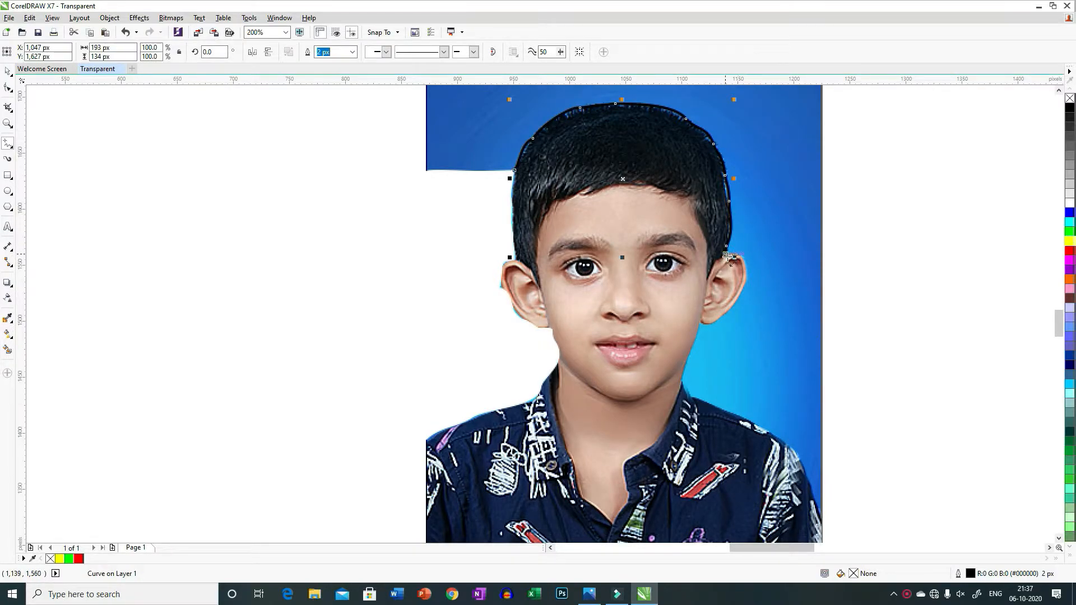
pyautogui.click(725, 254)
pyautogui.moveTo(809, 287)
pyautogui.mouseDown()
pyautogui.moveTo(832, 238)
pyautogui.moveTo(839, 163)
pyautogui.moveTo(833, 114)
pyautogui.moveTo(794, 86)
pyautogui.moveTo(689, 80)
pyautogui.moveTo(486, 103)
pyautogui.moveTo(478, 155)
pyautogui.moveTo(507, 161)
pyautogui.mouseUp()
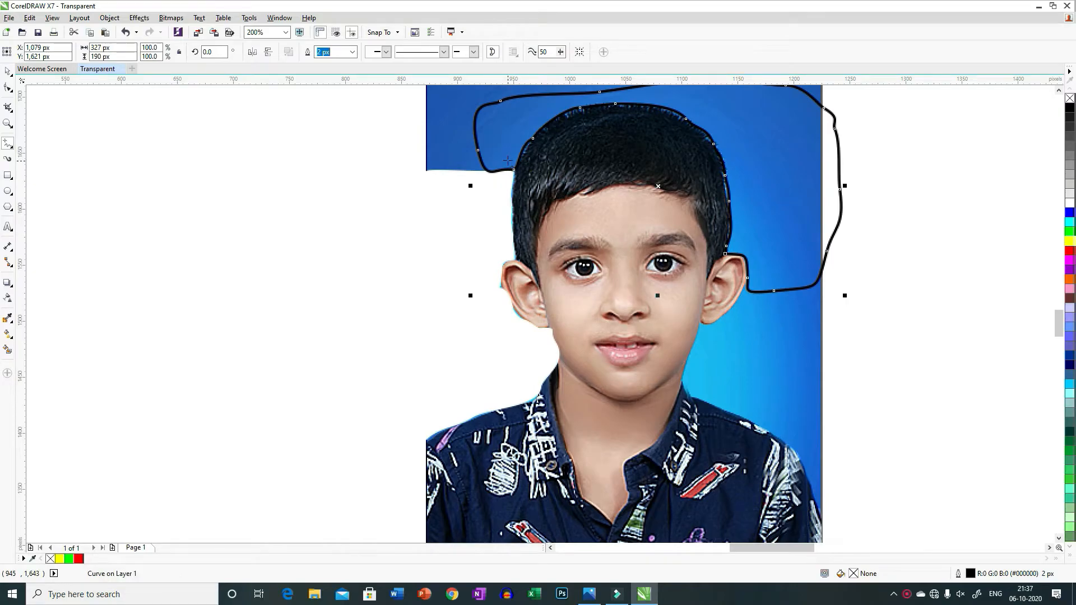
pyautogui.click(1070, 241)
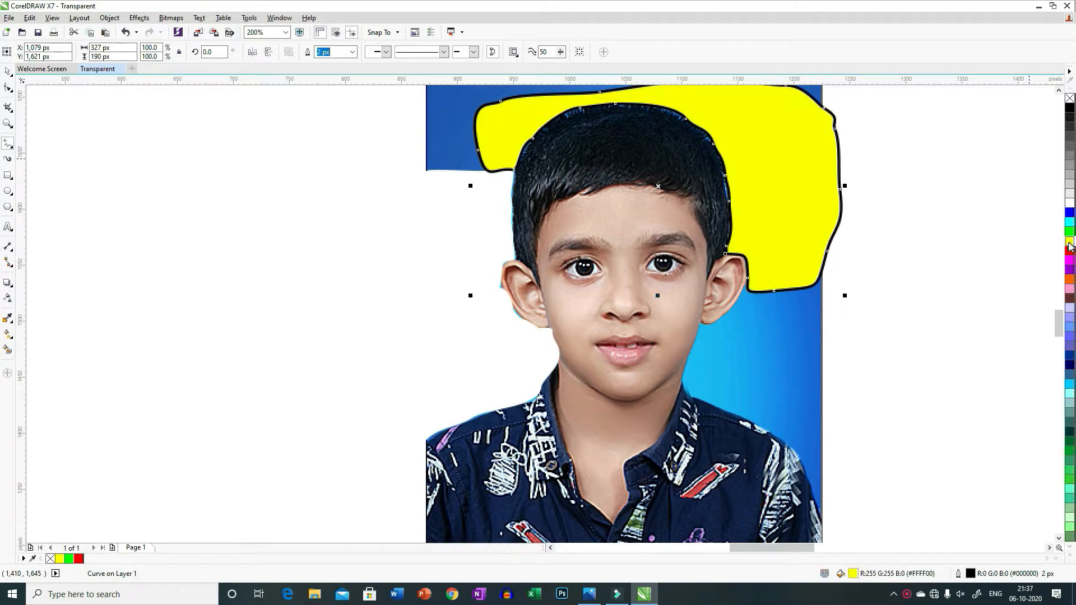
# Step: Trim the photo with the yellow shape around the top of the head, moving the photo clear to the left and deleting the shape
pyautogui.scroll(-1, 820, 238)
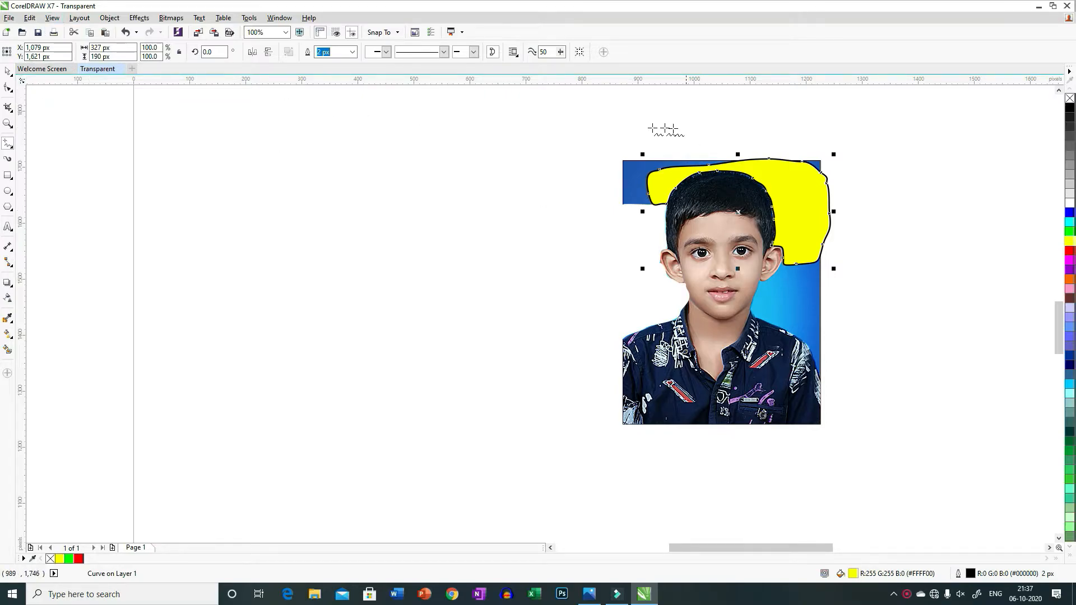
pyautogui.click(8, 73)
pyautogui.moveTo(564, 129)
pyautogui.mouseDown()
pyautogui.moveTo(884, 135)
pyautogui.moveTo(925, 516)
pyautogui.mouseUp()
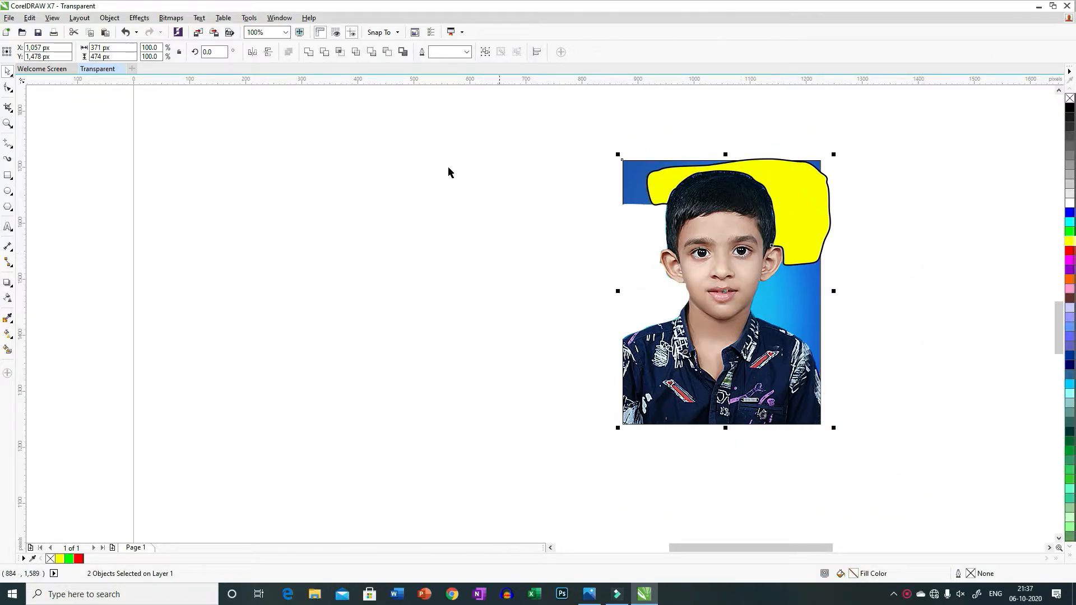
pyautogui.click(325, 56)
pyautogui.moveTo(729, 255); pyautogui.dragTo(421, 253)
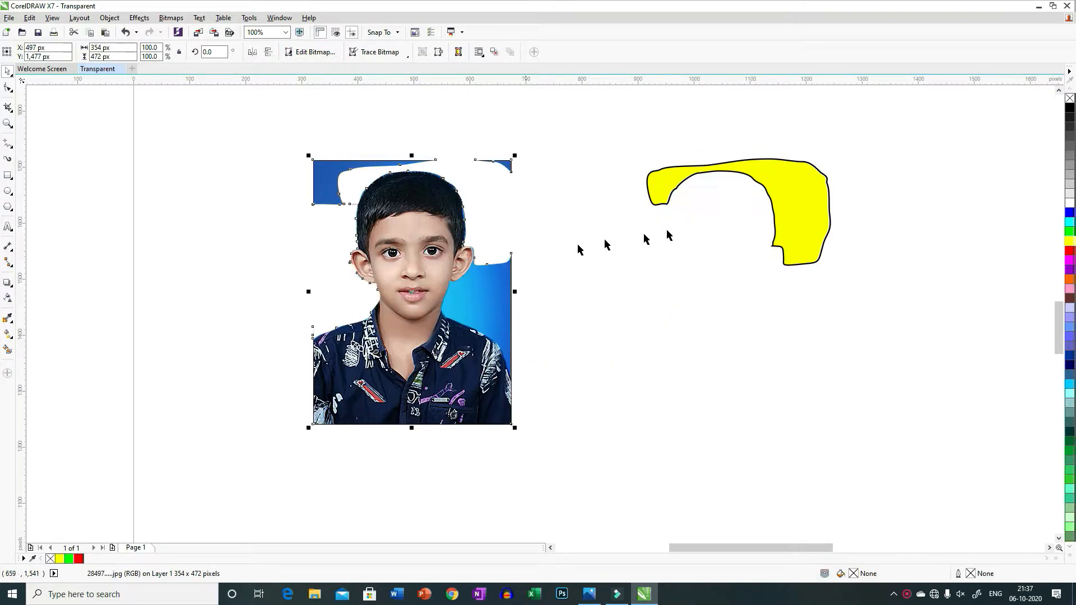
pyautogui.click(812, 199)
pyautogui.press('Delete')
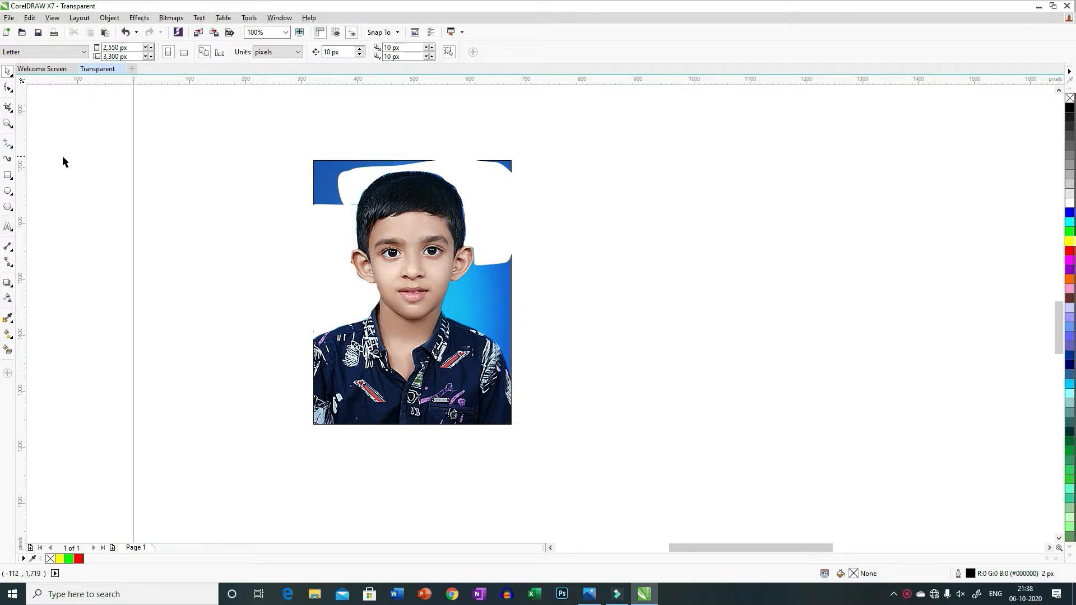
# Step: Trace a closed freehand shape about 519 by 436 px over the remaining blue background, from the upper-left corner to the right shoulder, filled green
pyautogui.click(7, 144)
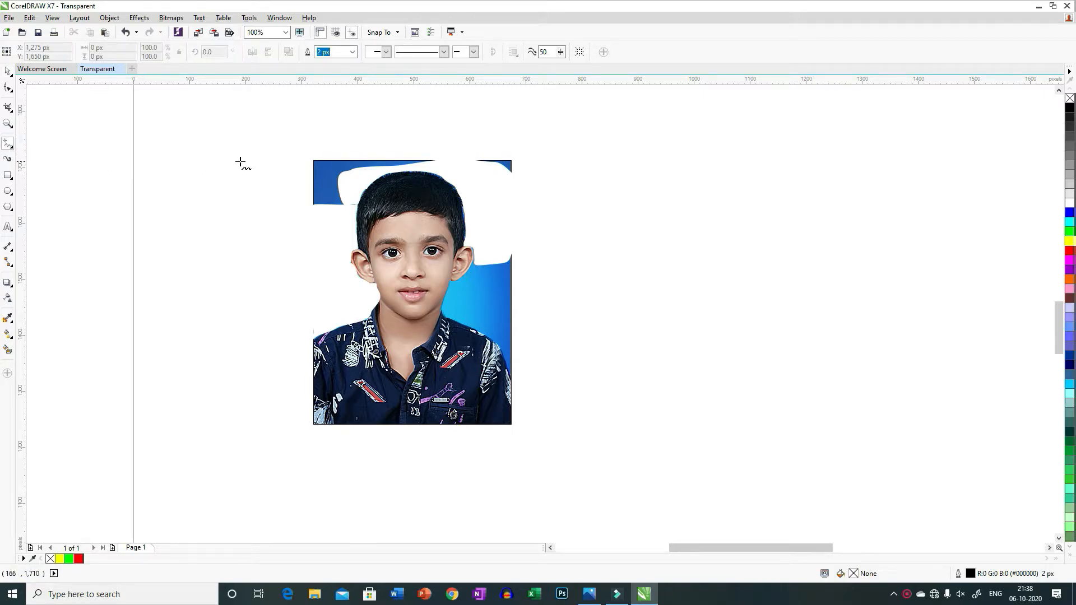
pyautogui.moveTo(270, 140)
pyautogui.mouseDown()
pyautogui.moveTo(362, 133)
pyautogui.moveTo(514, 148)
pyautogui.moveTo(557, 231)
pyautogui.moveTo(524, 364)
pyautogui.moveTo(519, 373)
pyautogui.moveTo(507, 364)
pyautogui.mouseUp()
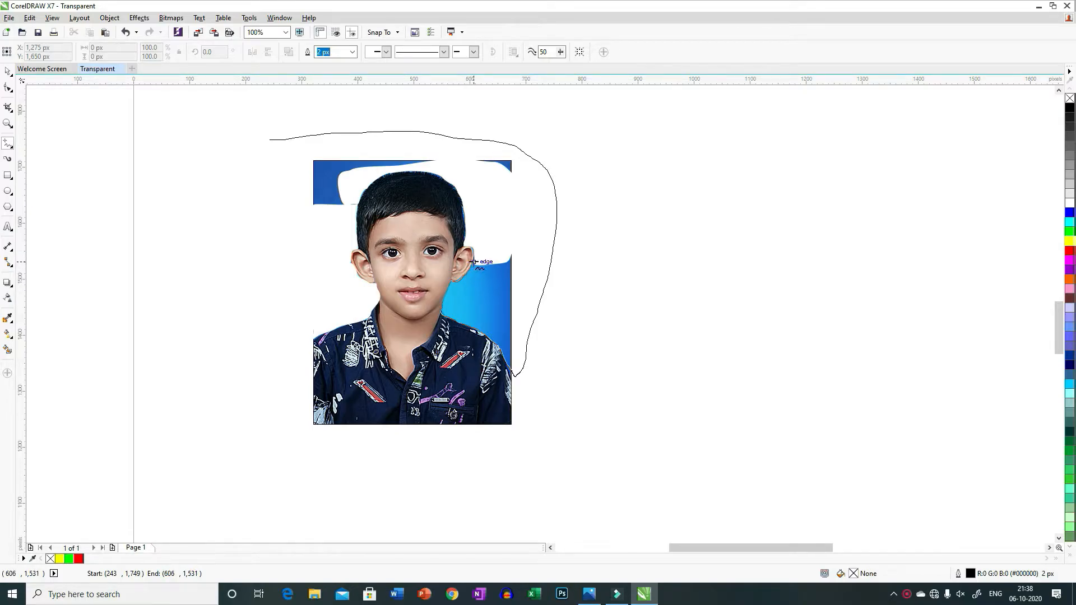
pyautogui.moveTo(480, 241)
pyautogui.mouseDown()
pyautogui.moveTo(472, 195)
pyautogui.moveTo(429, 165)
pyautogui.moveTo(369, 172)
pyautogui.moveTo(349, 207)
pyautogui.moveTo(322, 224)
pyautogui.moveTo(297, 220)
pyautogui.moveTo(270, 140)
pyautogui.mouseUp()
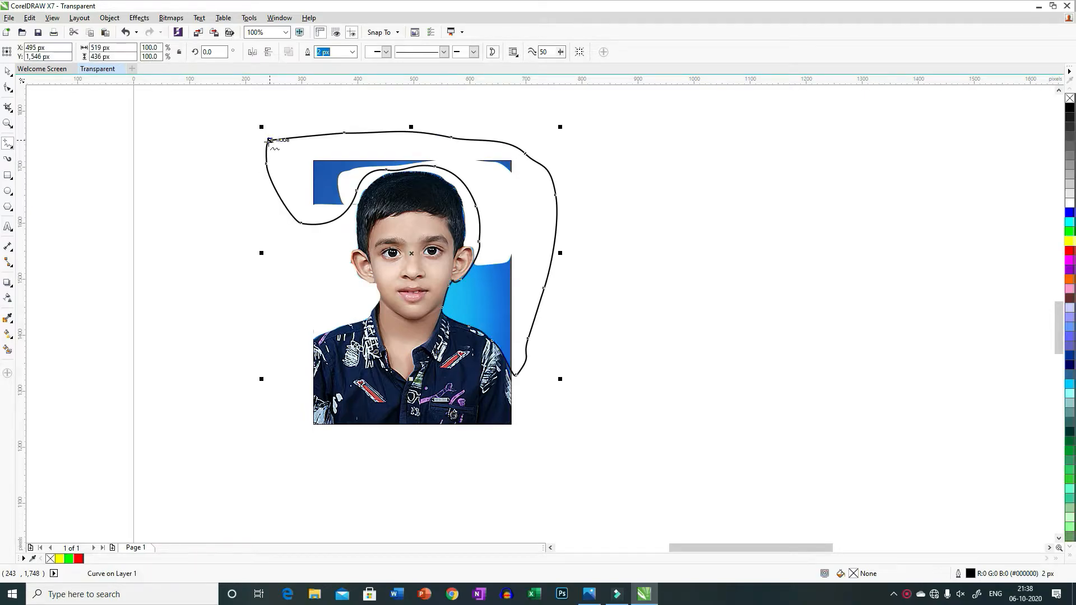
pyautogui.click(1070, 231)
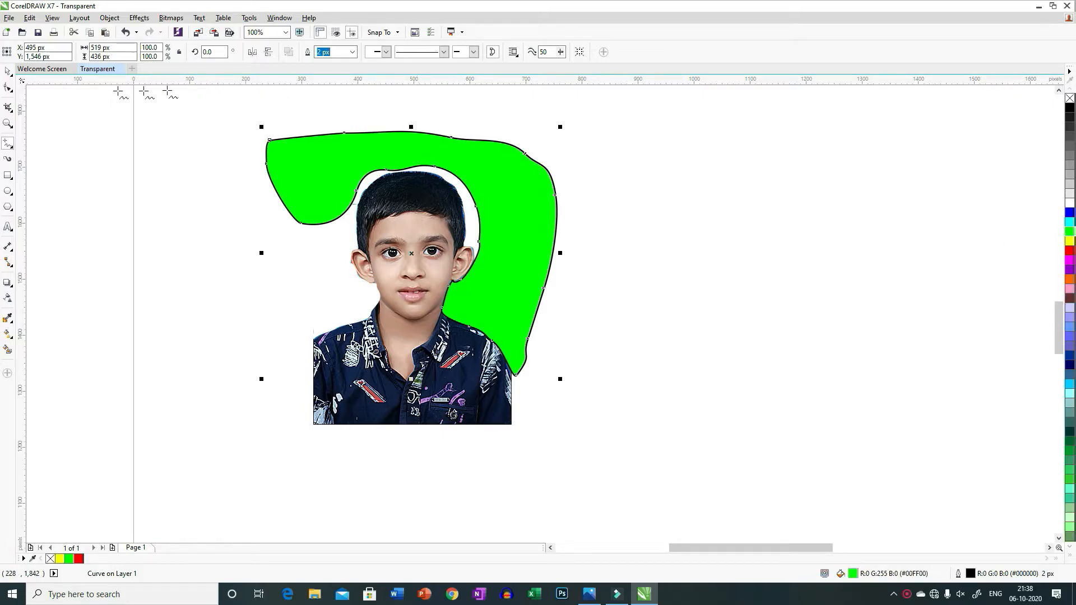
# Step: Trim the photo with the green shape, moving the photo clear to the right, deleting the shape and bringing the photo back toward the page centre
pyautogui.click(8, 71)
pyautogui.moveTo(211, 108); pyautogui.dragTo(698, 536)
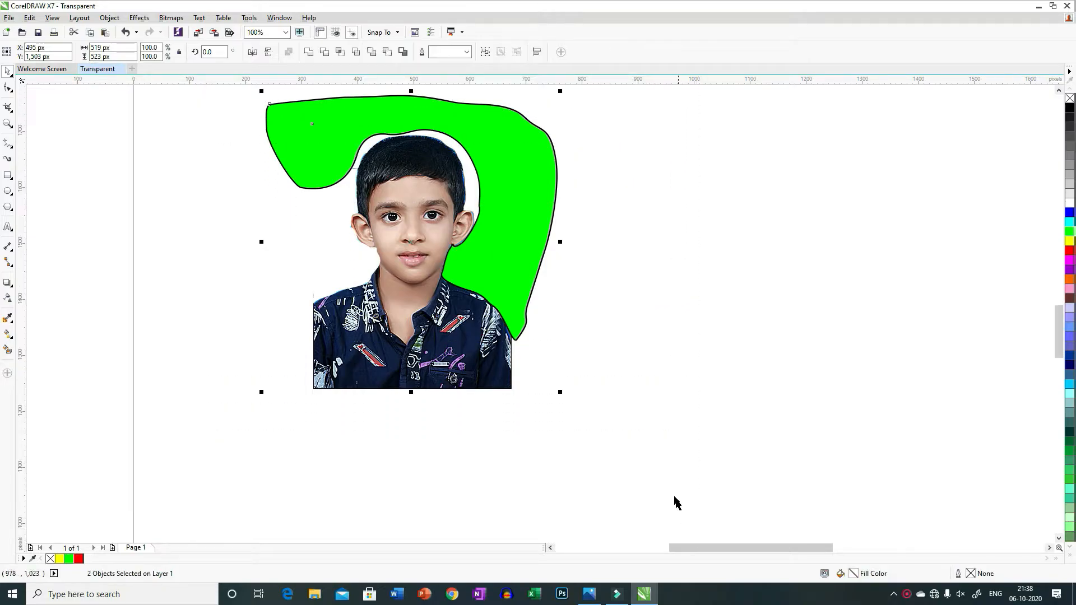
pyautogui.click(325, 54)
pyautogui.moveTo(418, 213); pyautogui.dragTo(754, 230)
pyautogui.click(507, 194)
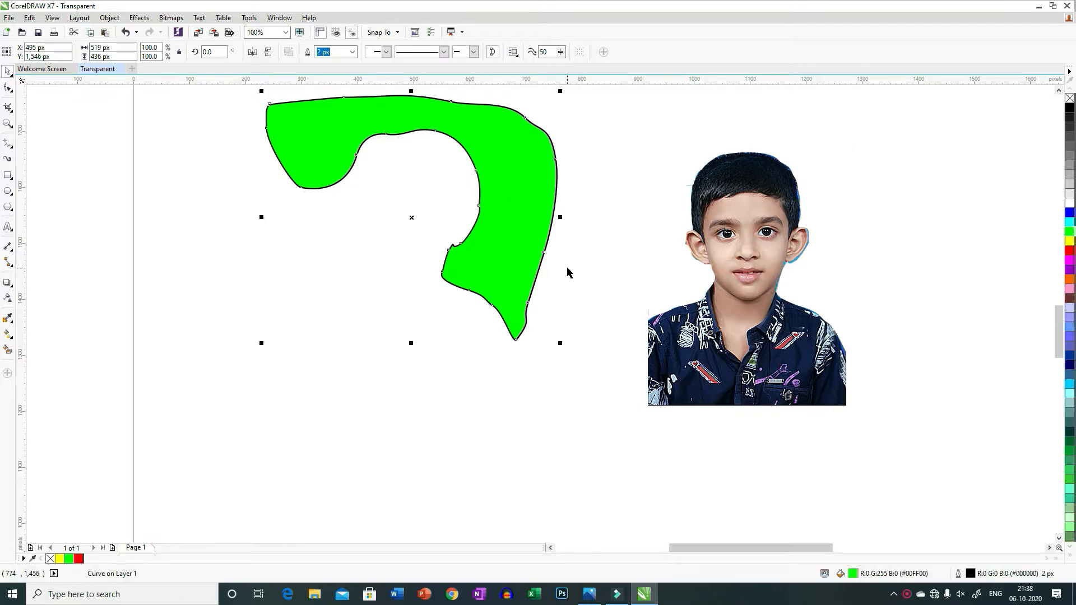
pyautogui.press('Delete')
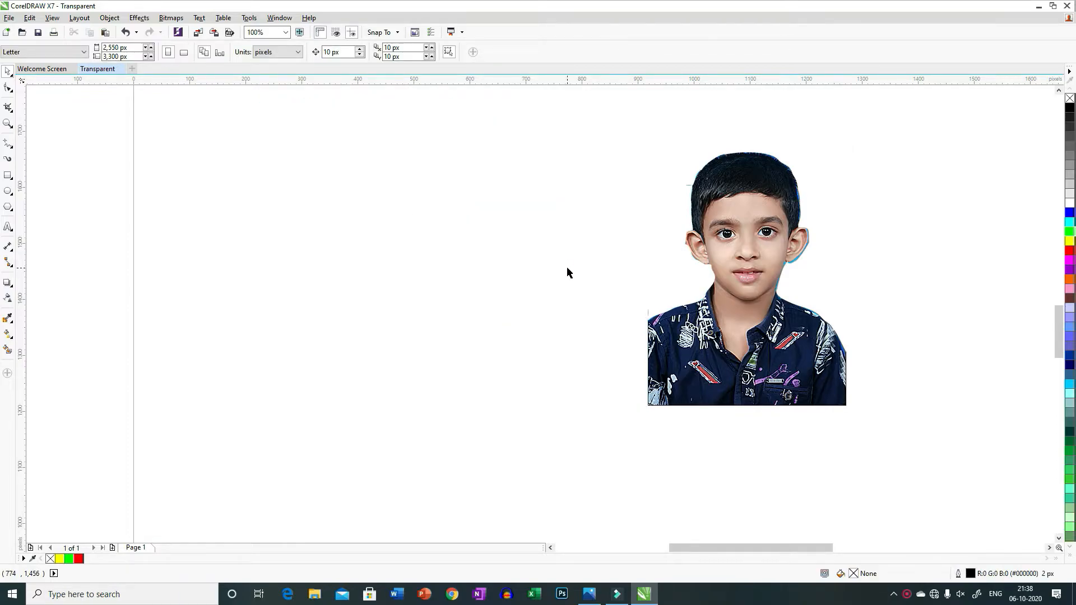
pyautogui.moveTo(731, 318); pyautogui.dragTo(507, 326)
pyautogui.click(738, 298)
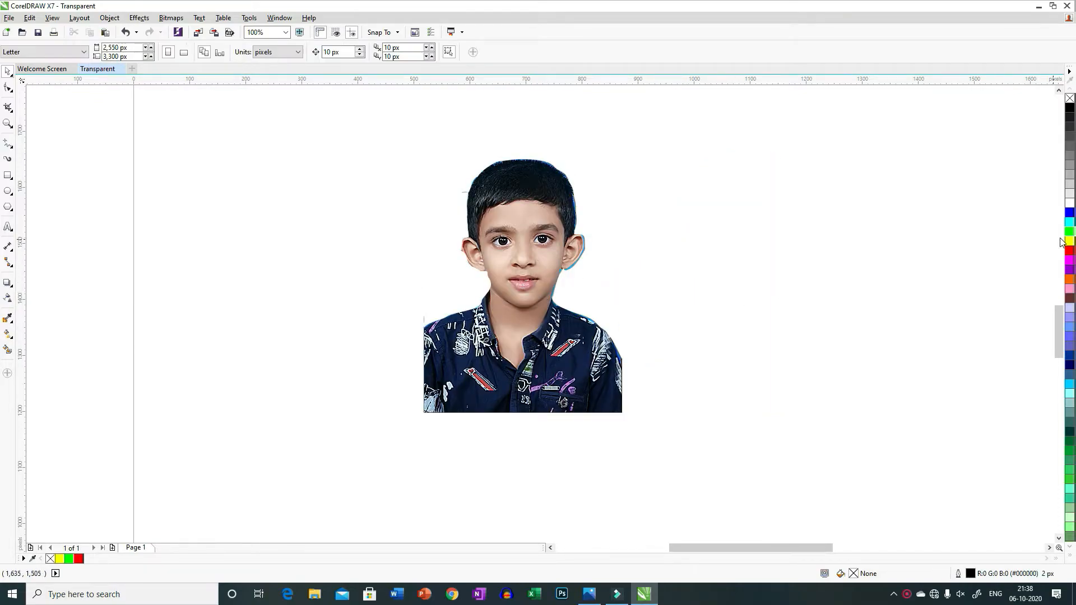
# Step: Draw a closed freehand outline about 54 by 80 px over the blue fringe along the outer edge of the right ear
pyautogui.scroll(2, 603, 305)
pyautogui.scroll(2, 603, 305)
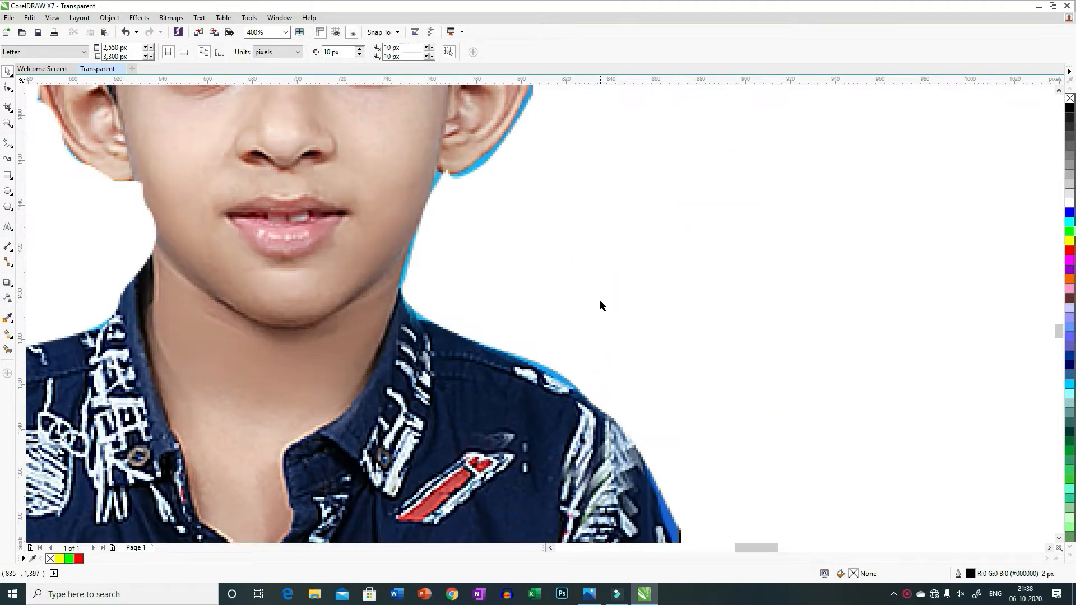
pyautogui.moveTo(1059, 333); pyautogui.dragTo(1058, 327)
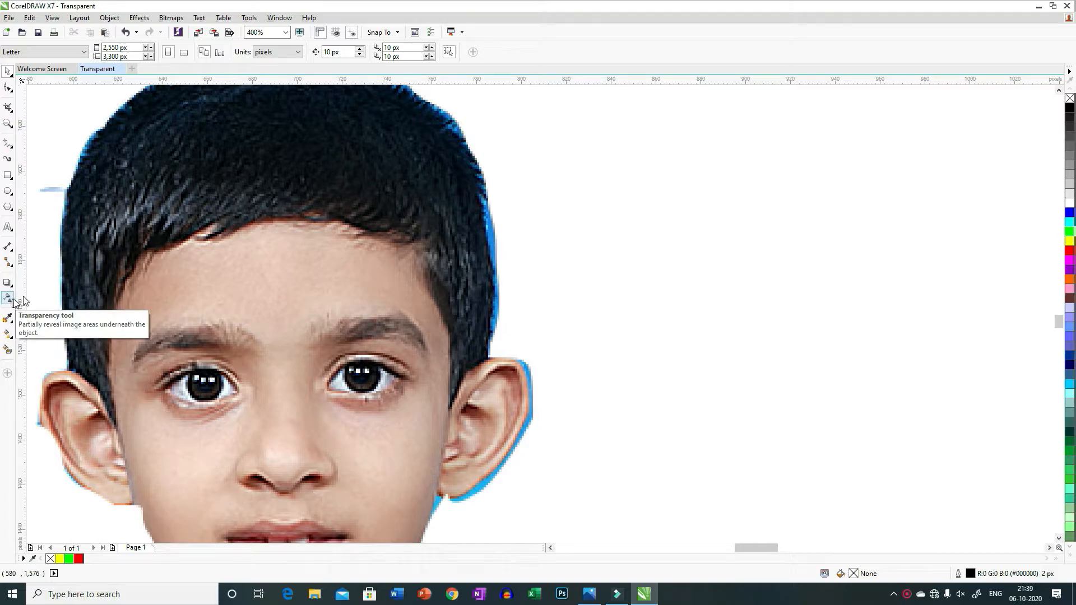
pyautogui.scroll(-2, 587, 221)
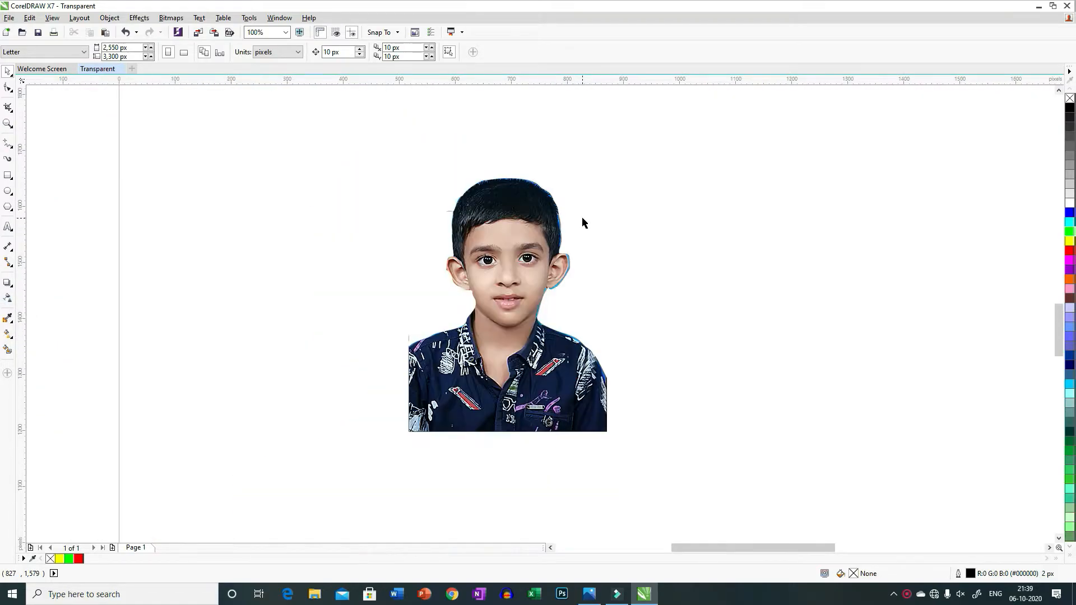
pyautogui.scroll(2, 583, 220)
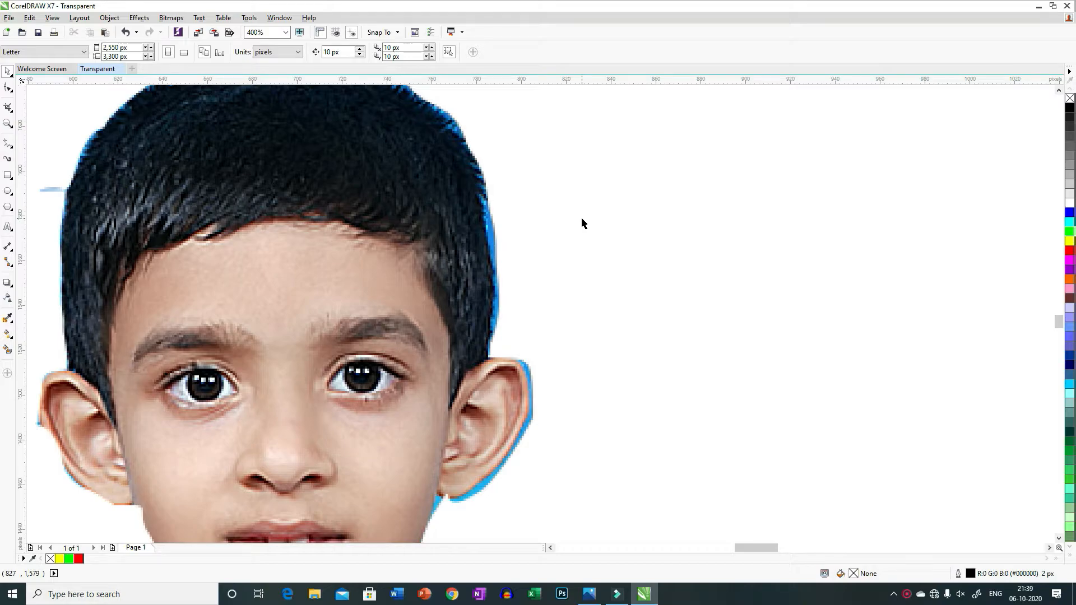
pyautogui.click(12, 152)
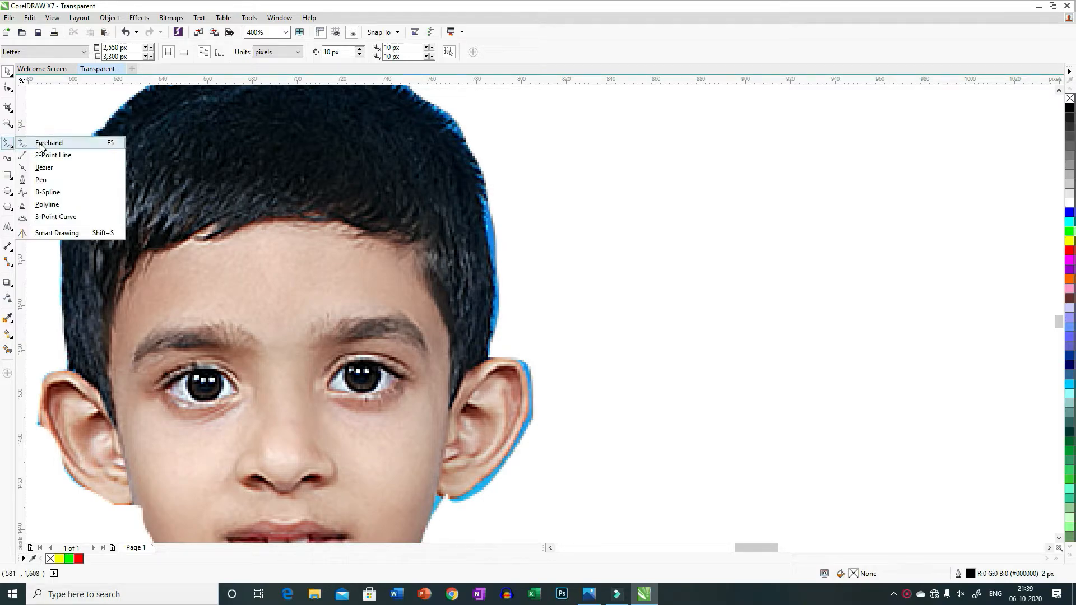
pyautogui.click(40, 144)
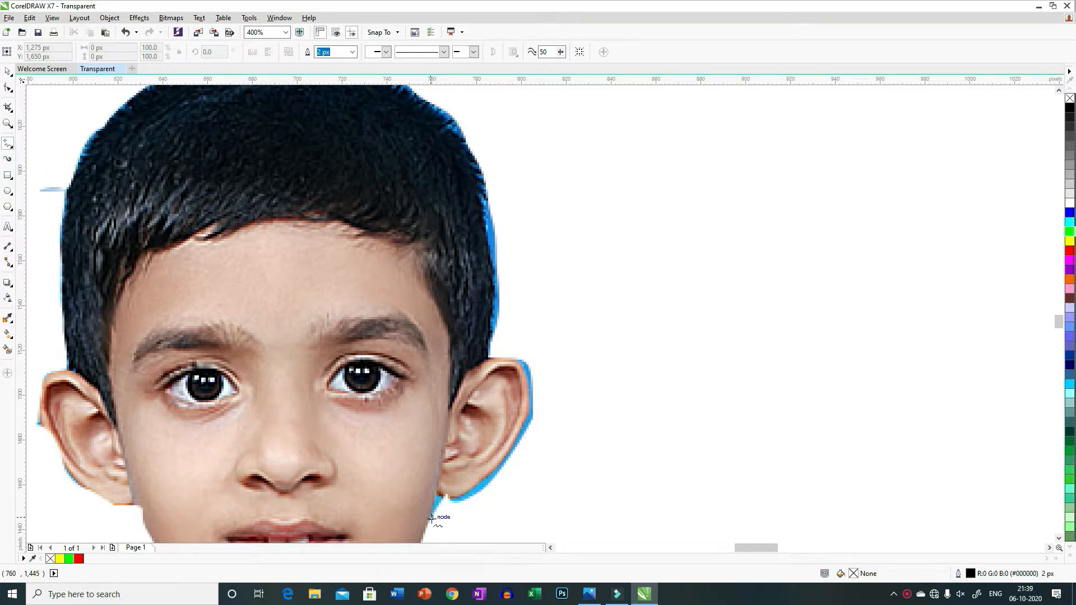
pyautogui.moveTo(441, 530)
pyautogui.mouseDown()
pyautogui.moveTo(439, 496)
pyautogui.moveTo(478, 489)
pyautogui.moveTo(512, 450)
pyautogui.moveTo(531, 405)
pyautogui.moveTo(522, 354)
pyautogui.moveTo(536, 357)
pyautogui.moveTo(555, 384)
pyautogui.moveTo(542, 442)
pyautogui.moveTo(523, 480)
pyautogui.moveTo(441, 529)
pyautogui.mouseUp()
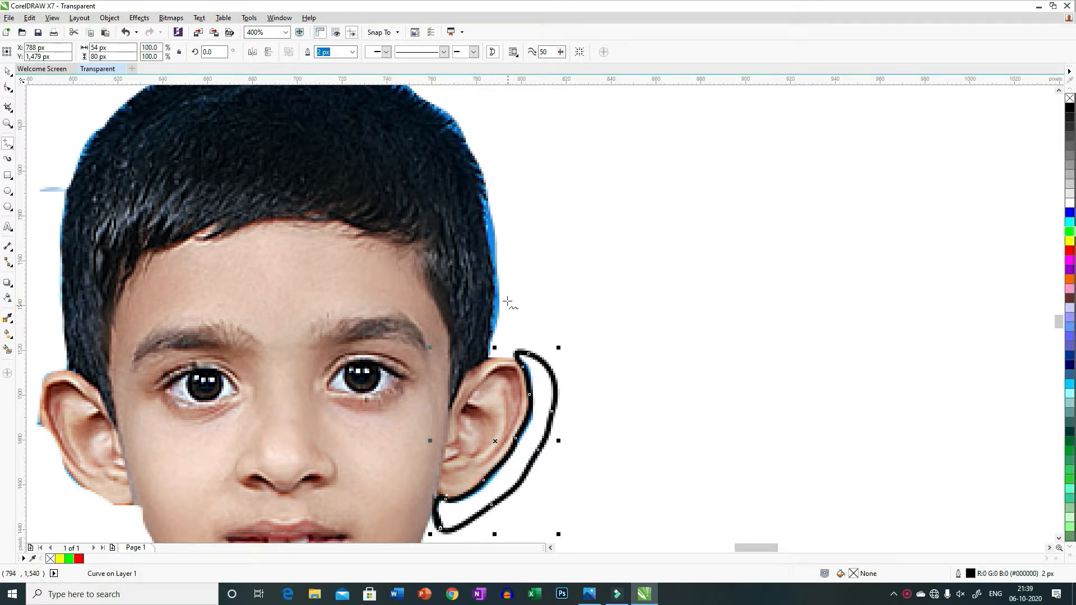
# Step: Outline the blue fringe along the right side of the hair with two closed freehand shapes, about 12 by 62 px and 34 by 42 px
pyautogui.moveTo(501, 331); pyautogui.dragTo(492, 315)
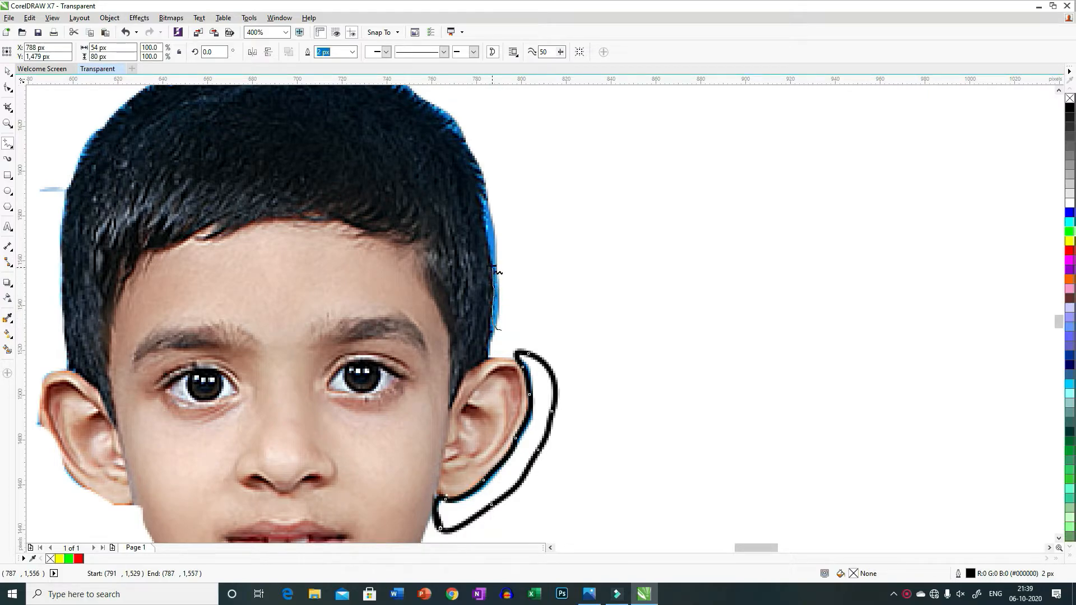
pyautogui.moveTo(491, 225)
pyautogui.mouseDown()
pyautogui.moveTo(489, 201)
pyautogui.moveTo(507, 204)
pyautogui.moveTo(513, 289)
pyautogui.moveTo(501, 335)
pyautogui.mouseUp()
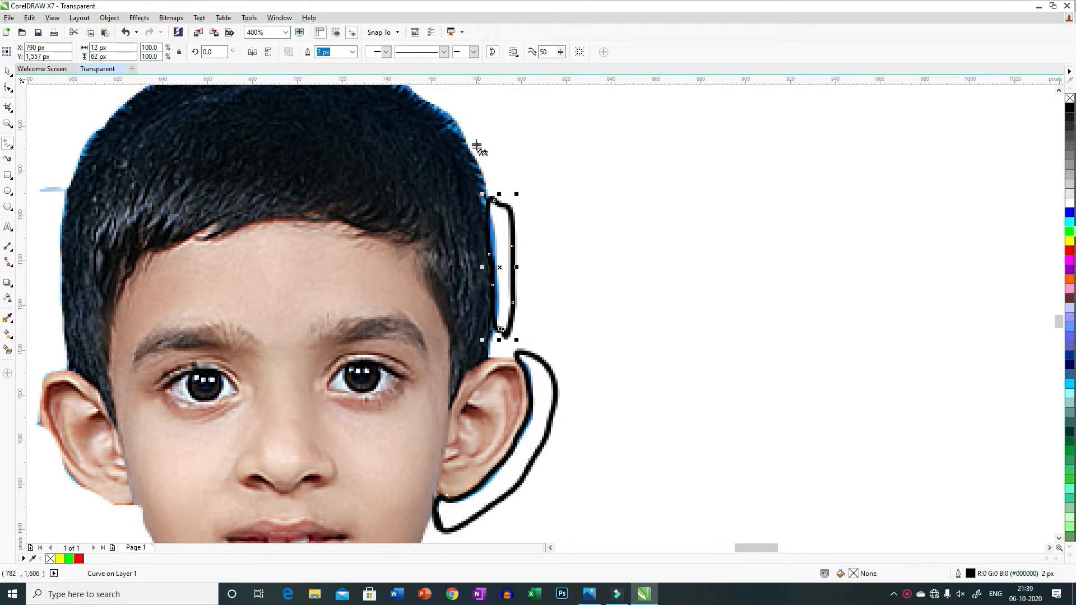
pyautogui.moveTo(491, 192)
pyautogui.mouseDown()
pyautogui.moveTo(464, 137)
pyautogui.moveTo(426, 100)
pyautogui.moveTo(444, 96)
pyautogui.moveTo(487, 143)
pyautogui.moveTo(502, 183)
pyautogui.moveTo(491, 193)
pyautogui.mouseUp()
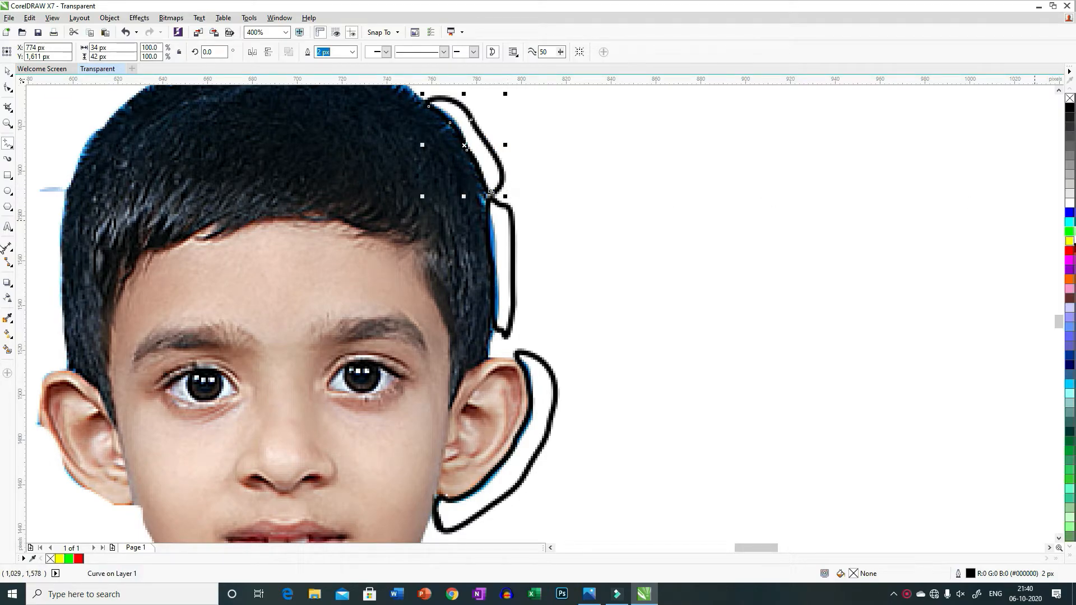
# Step: Fill the two shapes beside the hair yellow and the shape around the right ear red
pyautogui.click(1070, 242)
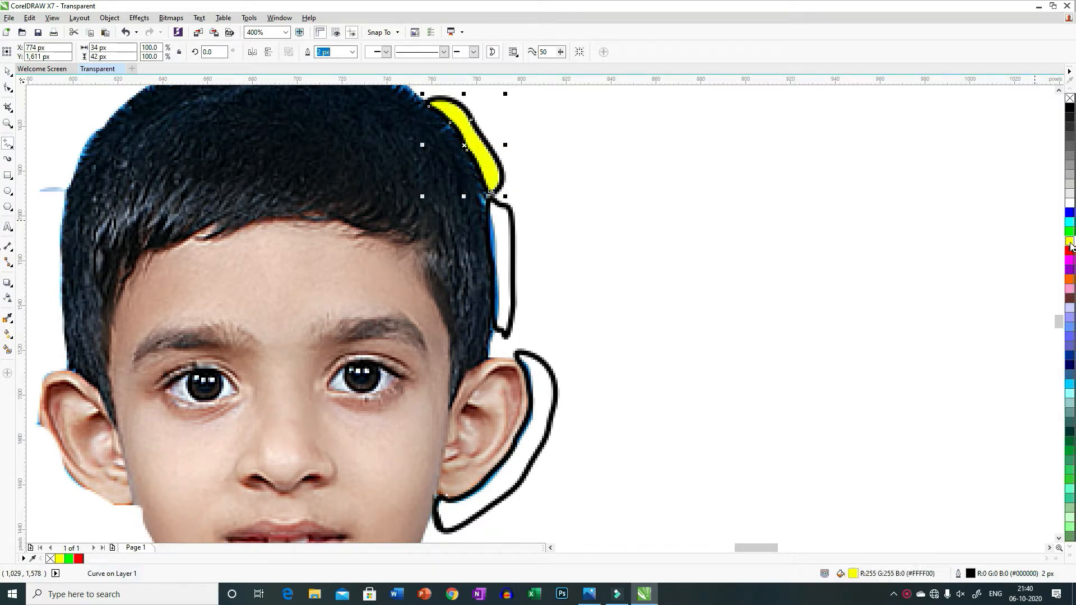
pyautogui.click(507, 262)
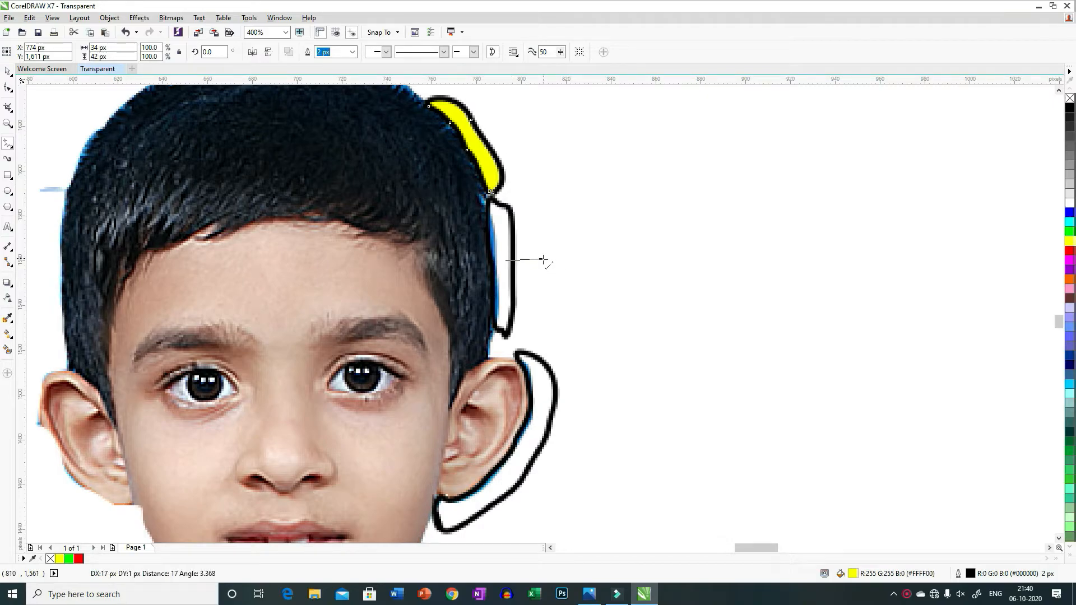
pyautogui.press('Escape')
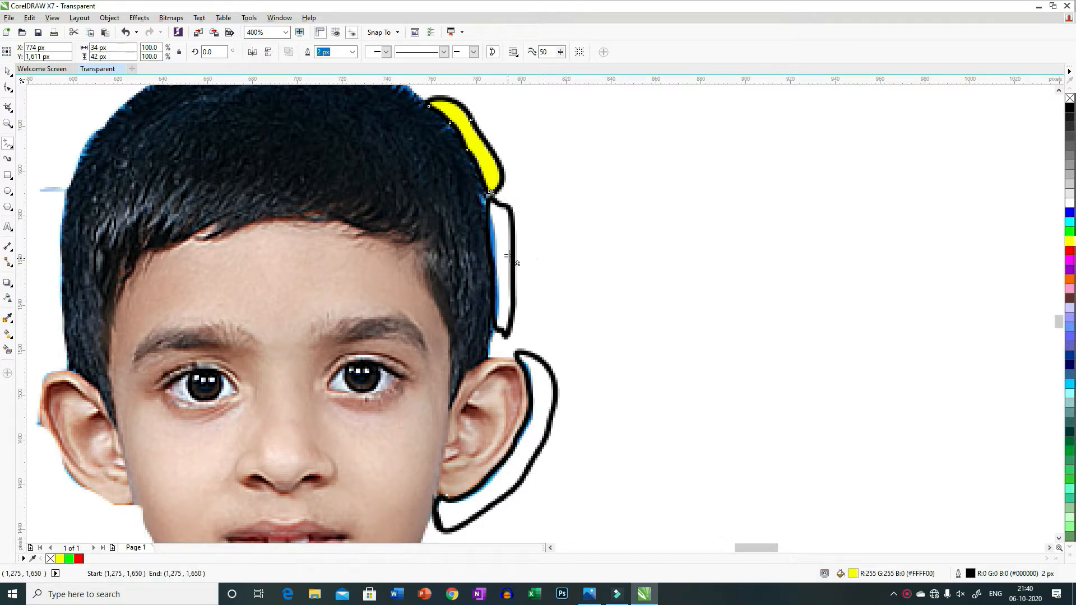
pyautogui.click(8, 71)
pyautogui.click(503, 250)
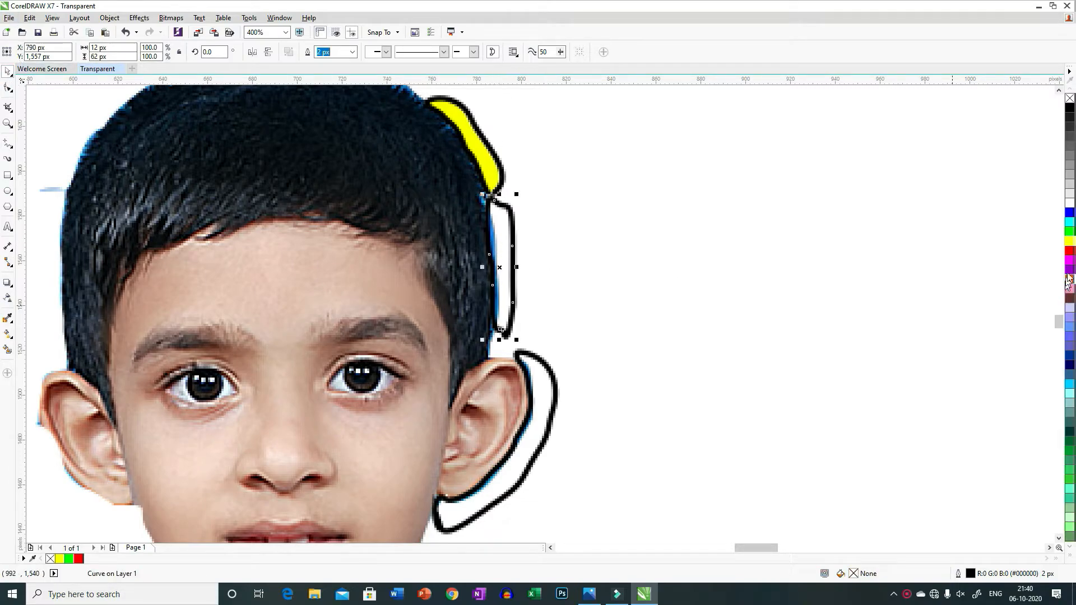
pyautogui.click(1069, 241)
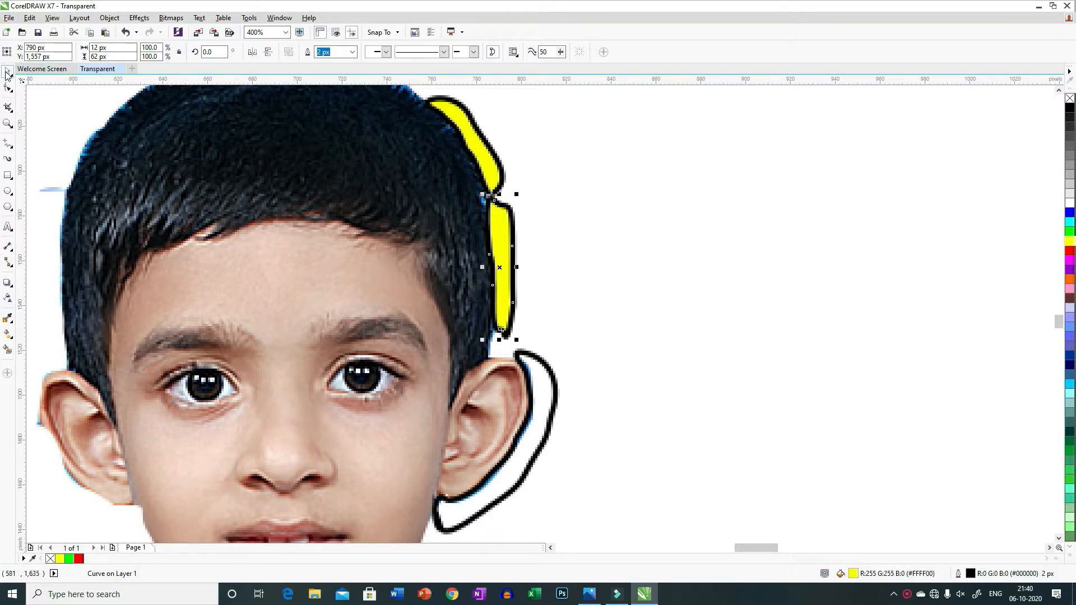
pyautogui.click(531, 443)
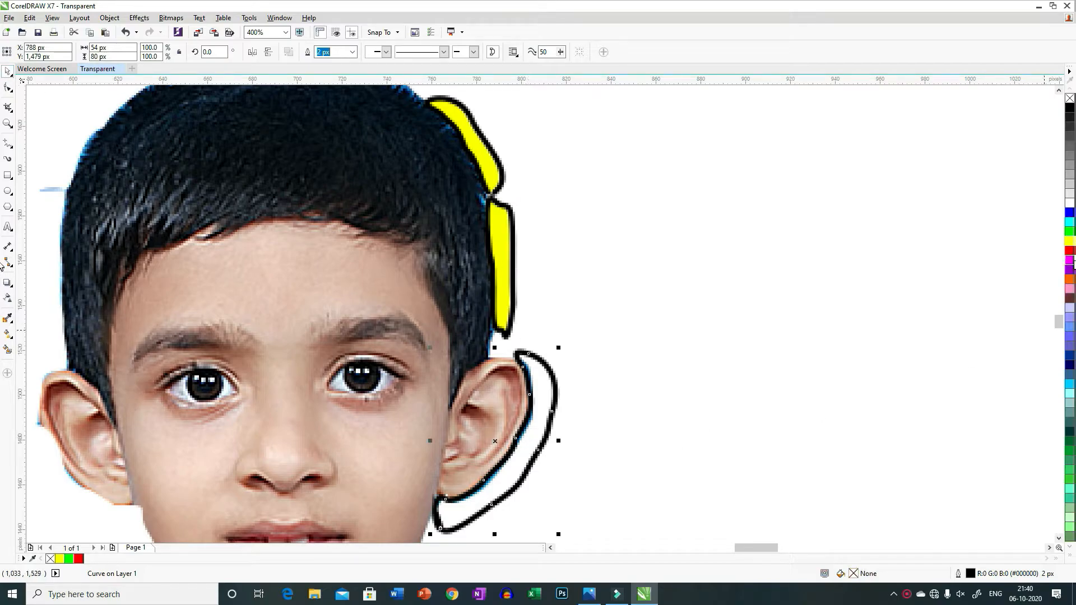
pyautogui.click(1069, 252)
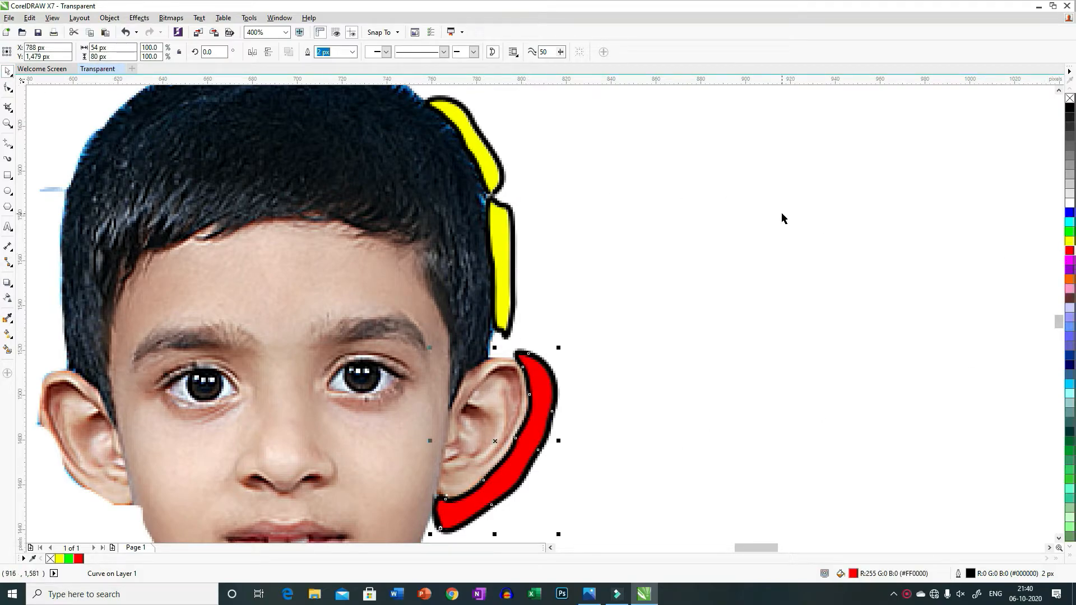
# Step: Trim the photo with the yellow and red shapes, moving the photo clear to the left, deleting the shapes and bringing the photo back toward the centre
pyautogui.scroll(-2, 783, 218)
pyautogui.scroll(-1, 776, 225)
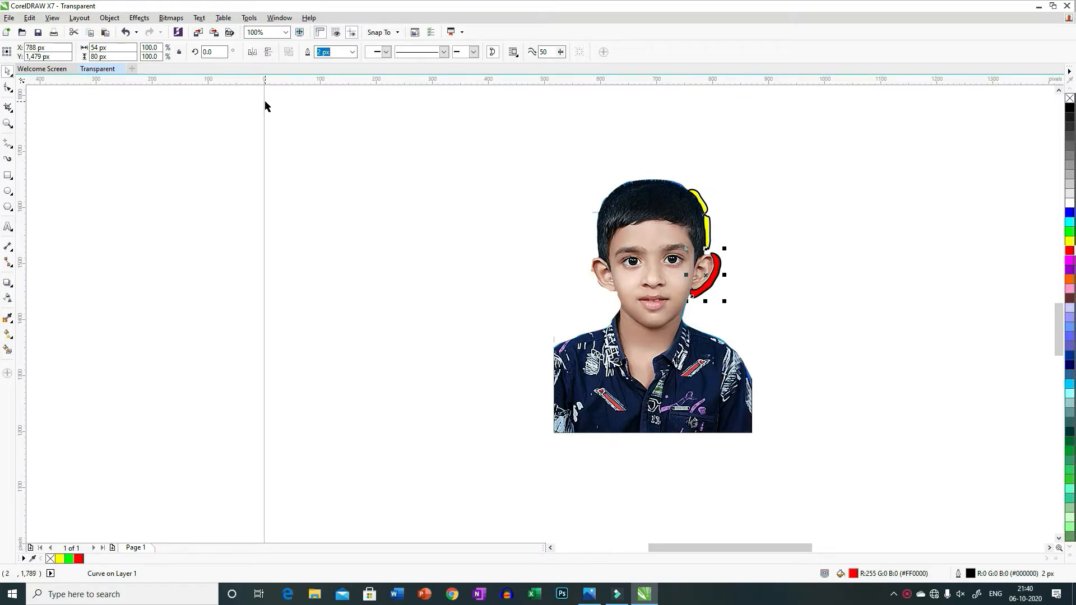
pyautogui.moveTo(511, 149); pyautogui.dragTo(853, 479)
pyautogui.click(608, 239)
pyautogui.moveTo(607, 240); pyautogui.dragTo(354, 227)
pyautogui.moveTo(649, 168); pyautogui.dragTo(746, 337)
pyautogui.press('Delete')
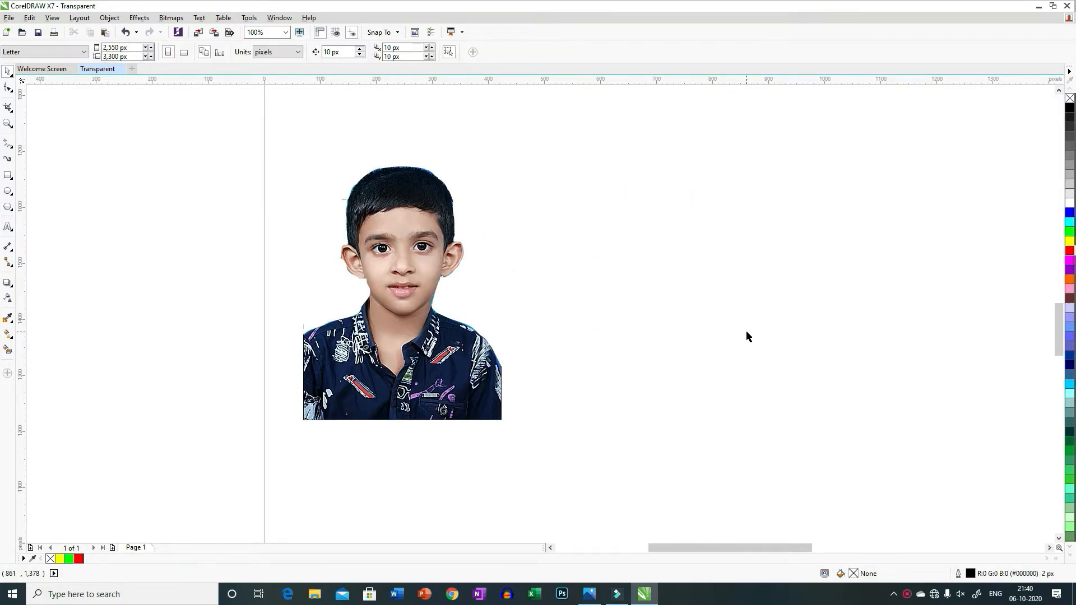
pyautogui.moveTo(400, 213); pyautogui.dragTo(536, 209)
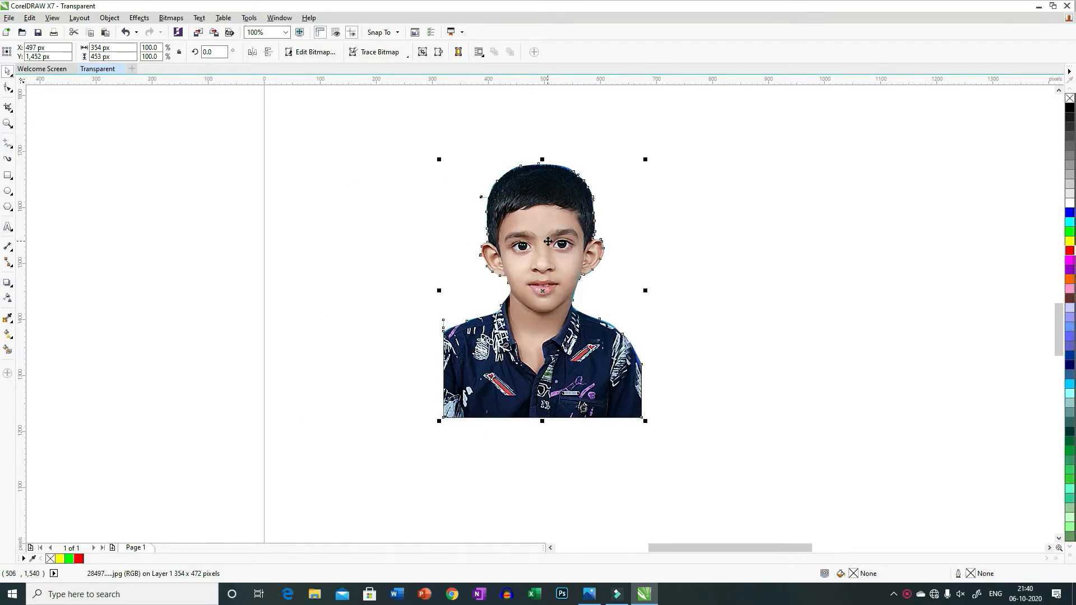
# Step: Draw a closed freehand shape about 93 by 92 px over the blue fringe and stray sliver along the upper-left edge of the hair
pyautogui.scroll(2, 548, 242)
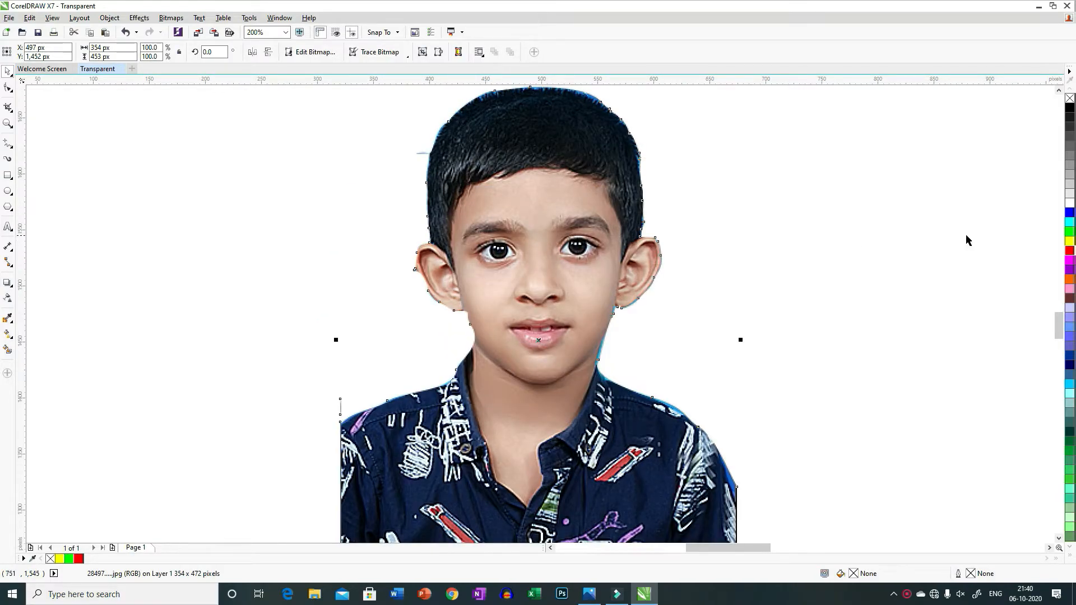
pyautogui.moveTo(1057, 333); pyautogui.dragTo(1058, 327)
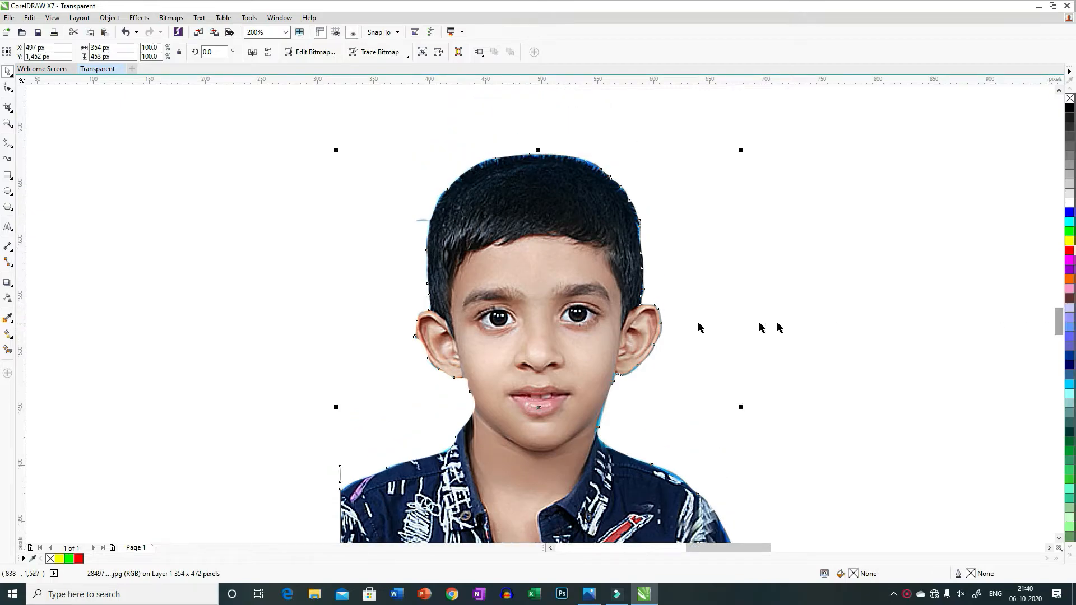
pyautogui.scroll(2, 555, 311)
pyautogui.moveTo(1062, 324); pyautogui.dragTo(1061, 314)
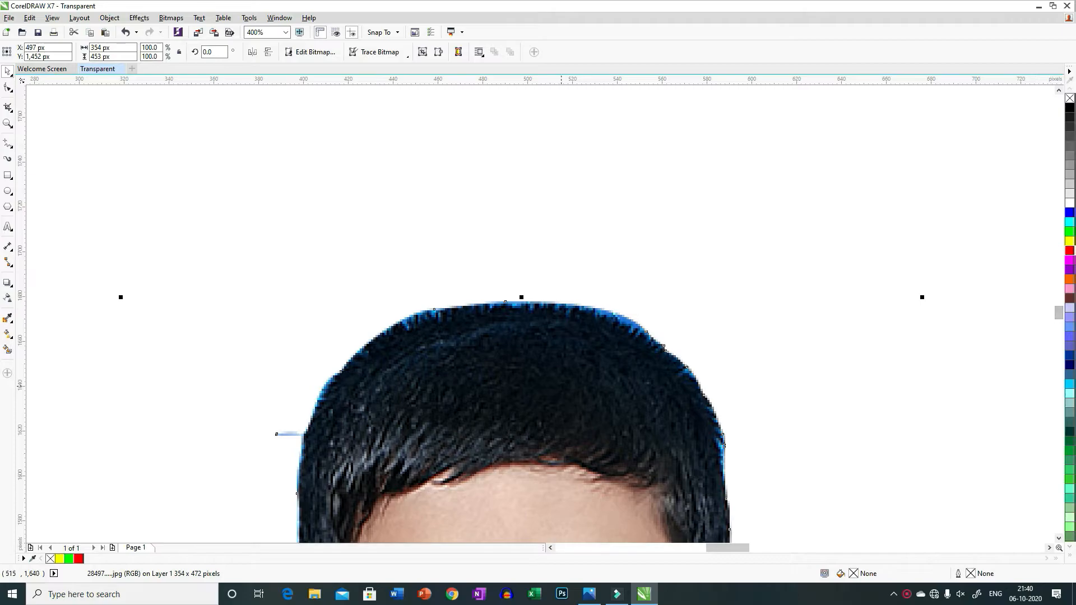
pyautogui.scroll(2, 558, 384)
pyautogui.scroll(-2, 558, 384)
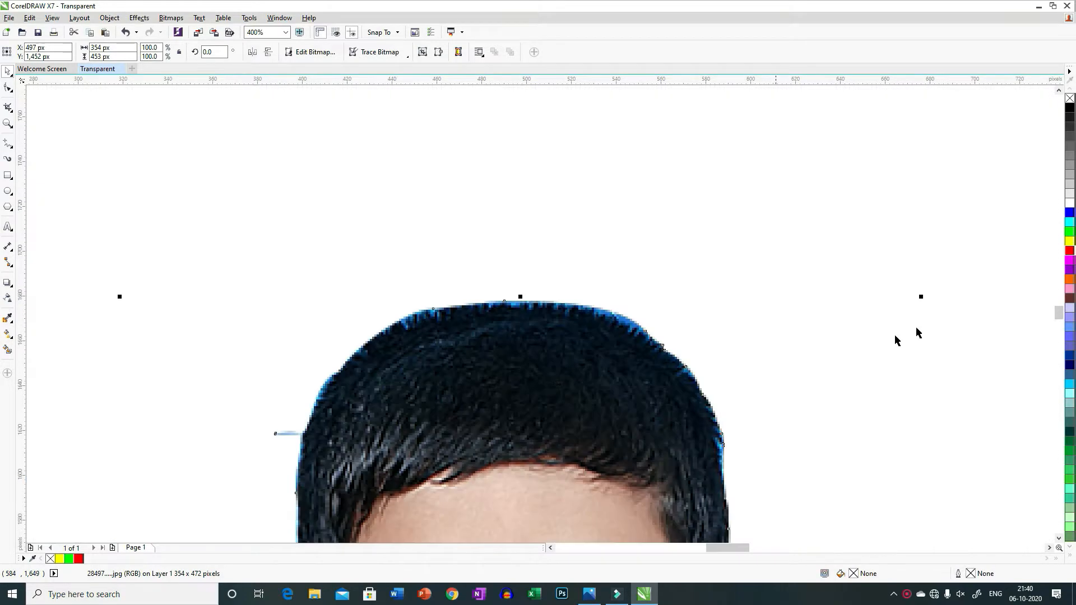
pyautogui.moveTo(1059, 314); pyautogui.dragTo(1059, 320)
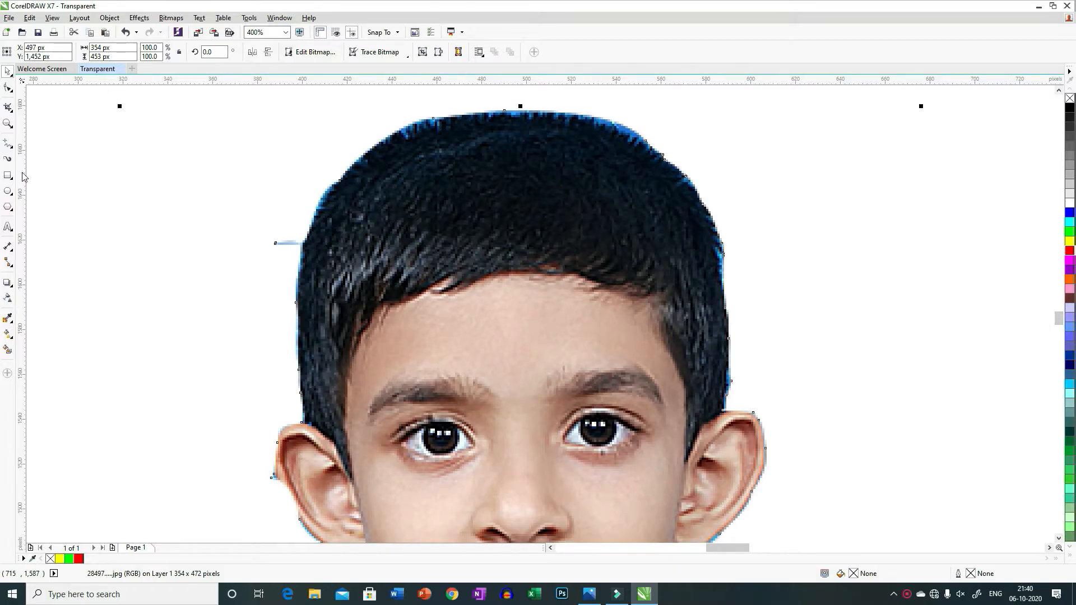
pyautogui.click(10, 146)
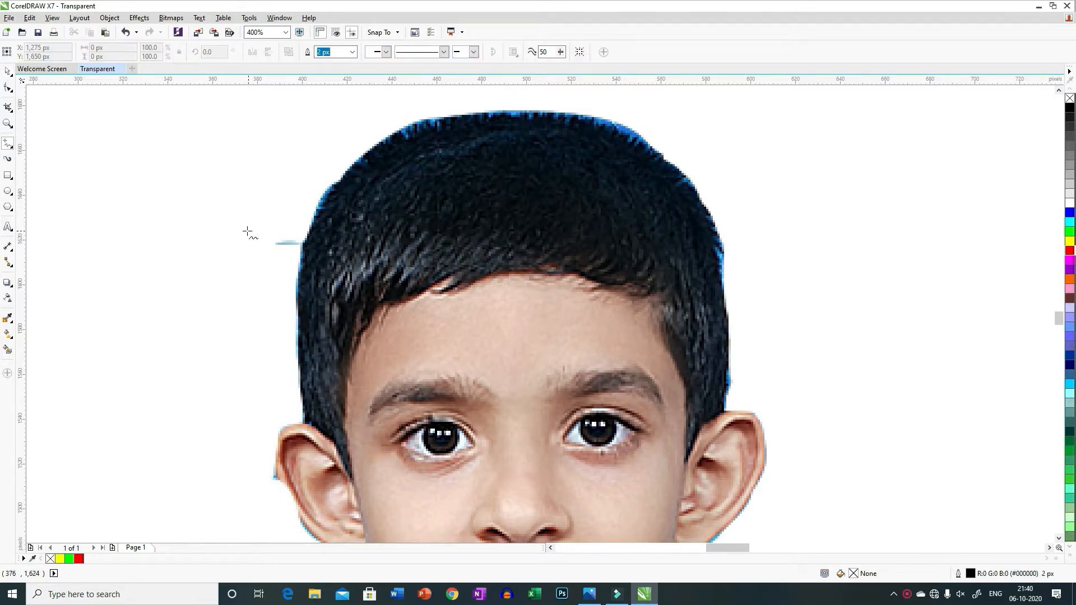
pyautogui.moveTo(245, 233)
pyautogui.mouseDown()
pyautogui.moveTo(283, 212)
pyautogui.moveTo(365, 134)
pyautogui.moveTo(448, 108)
pyautogui.moveTo(369, 148)
pyautogui.moveTo(310, 225)
pyautogui.mouseUp()
pyautogui.moveTo(301, 247)
pyautogui.mouseDown()
pyautogui.moveTo(298, 313)
pyautogui.moveTo(243, 235)
pyautogui.mouseUp()
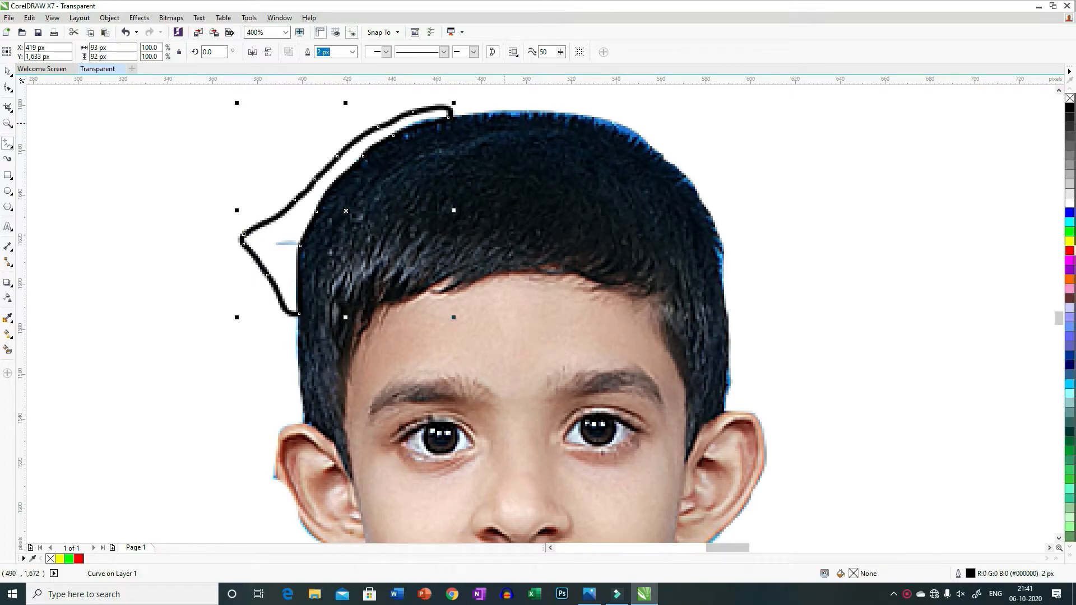
# Step: Draw a closed freehand shape about 122 by 136 px over the blue fringe along the upper-right edge of the hair
pyautogui.moveTo(483, 103)
pyautogui.mouseDown()
pyautogui.moveTo(617, 116)
pyautogui.moveTo(680, 147)
pyautogui.moveTo(745, 203)
pyautogui.moveTo(754, 285)
pyautogui.moveTo(729, 405)
pyautogui.moveTo(723, 253)
pyautogui.moveTo(701, 199)
pyautogui.moveTo(646, 140)
pyautogui.mouseUp()
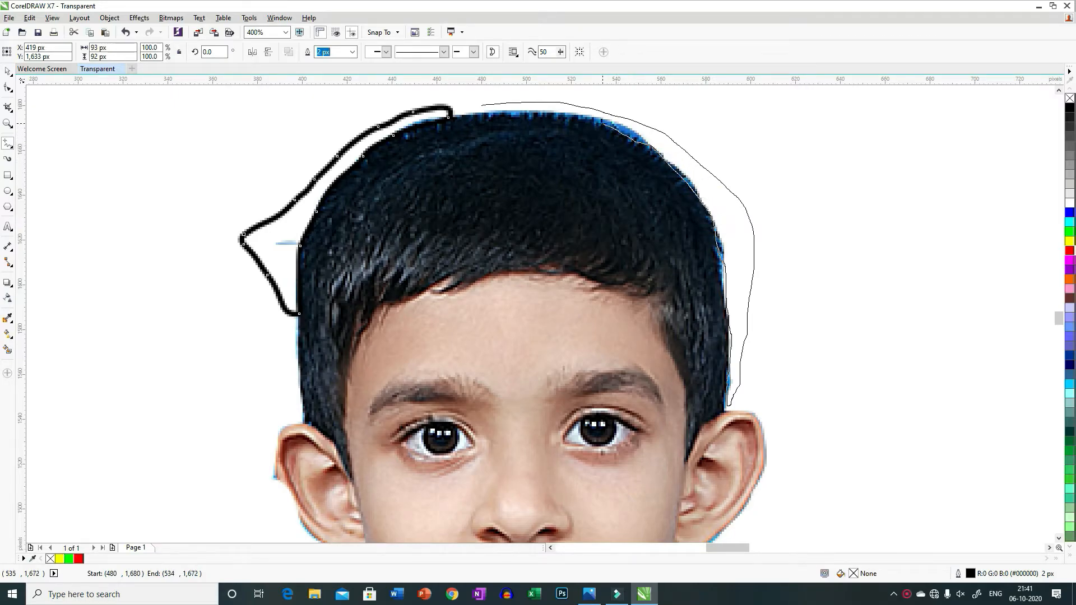
pyautogui.moveTo(587, 118); pyautogui.dragTo(563, 116)
pyautogui.moveTo(484, 106); pyautogui.dragTo(485, 105)
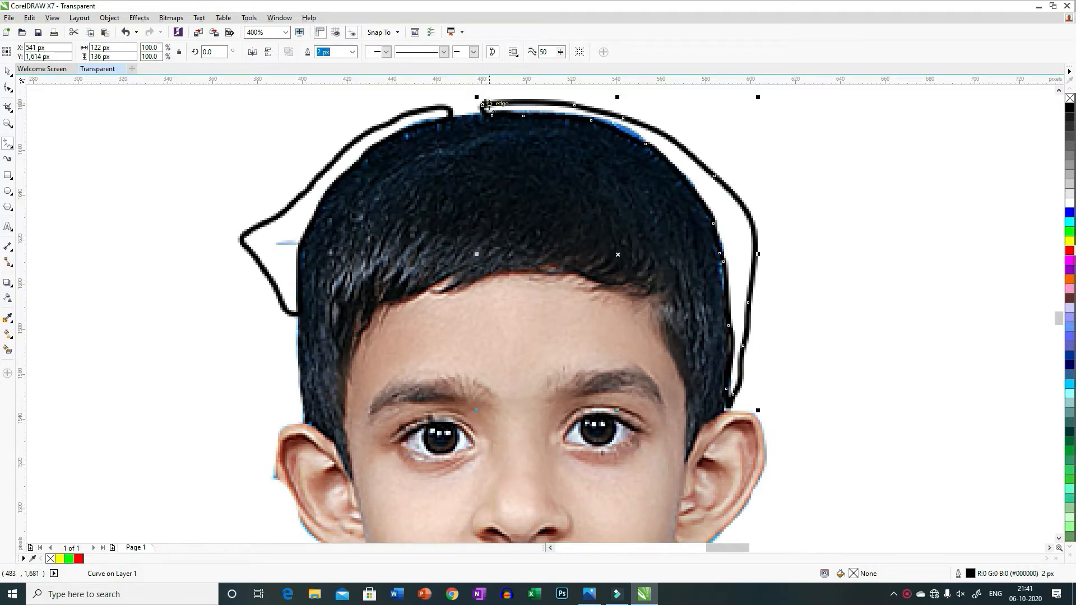
# Step: Fill the two freehand shapes around the hair with blue
pyautogui.click(1070, 213)
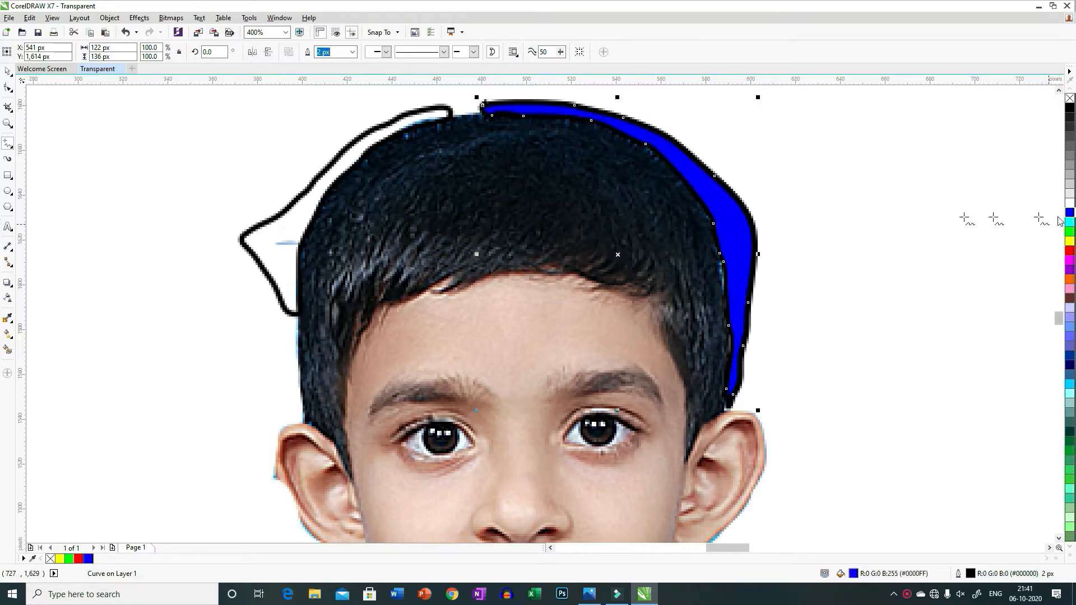
pyautogui.click(7, 73)
pyautogui.click(287, 222)
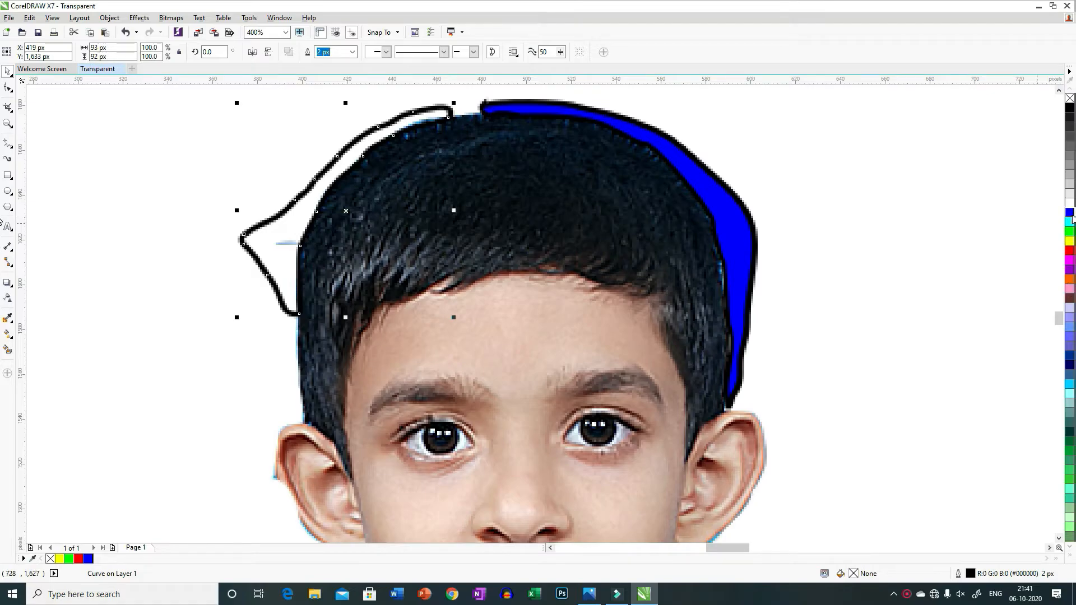
pyautogui.click(1071, 213)
# Step: Trim the photo with the two blue shapes around the hair
pyautogui.scroll(-1, 885, 221)
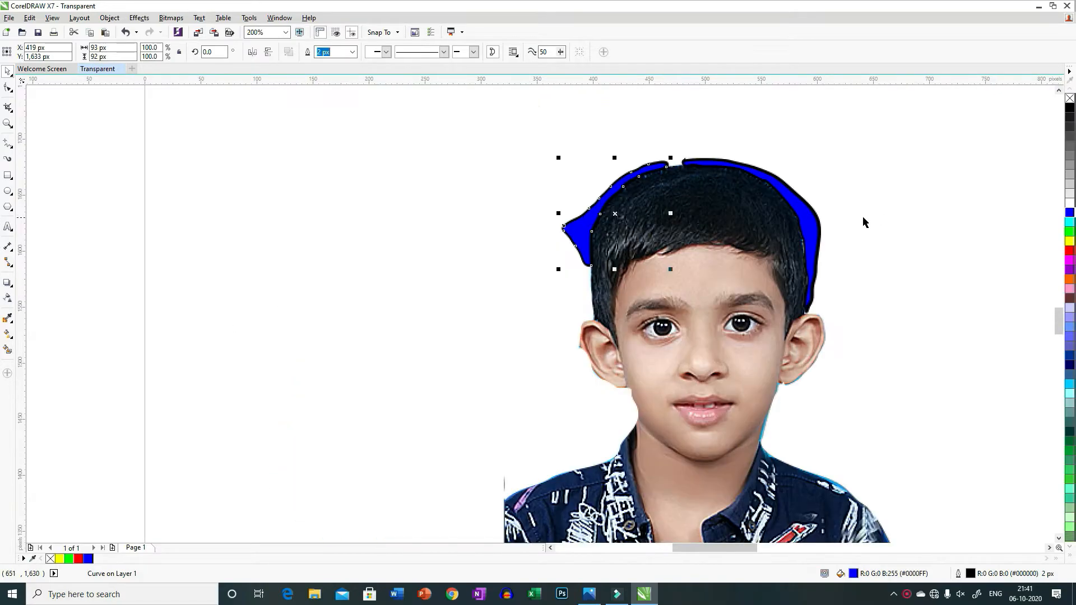
pyautogui.scroll(-1, 863, 221)
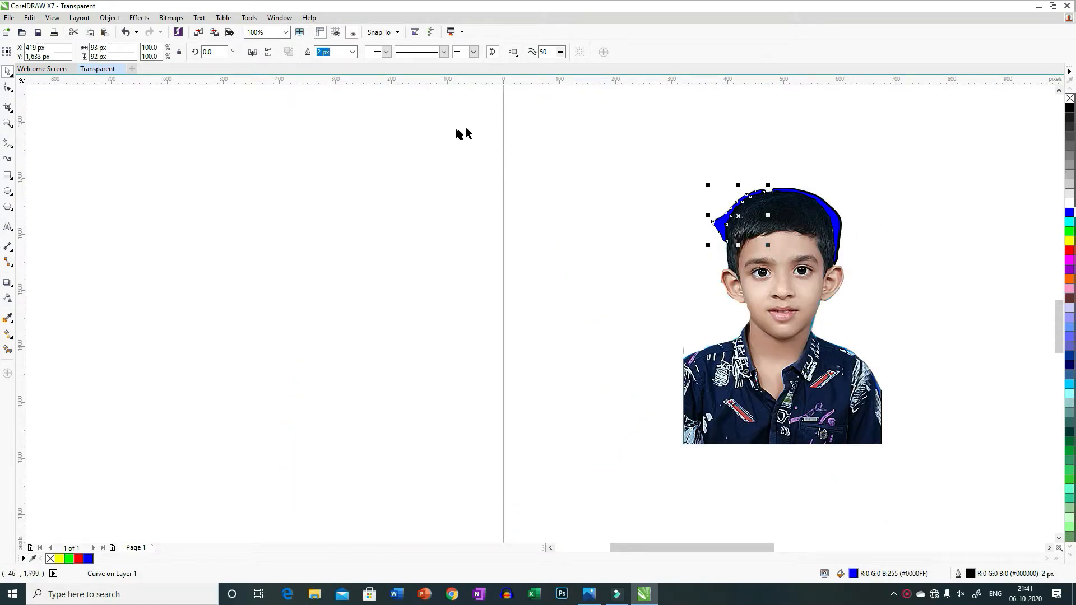
pyautogui.moveTo(629, 122); pyautogui.dragTo(951, 490)
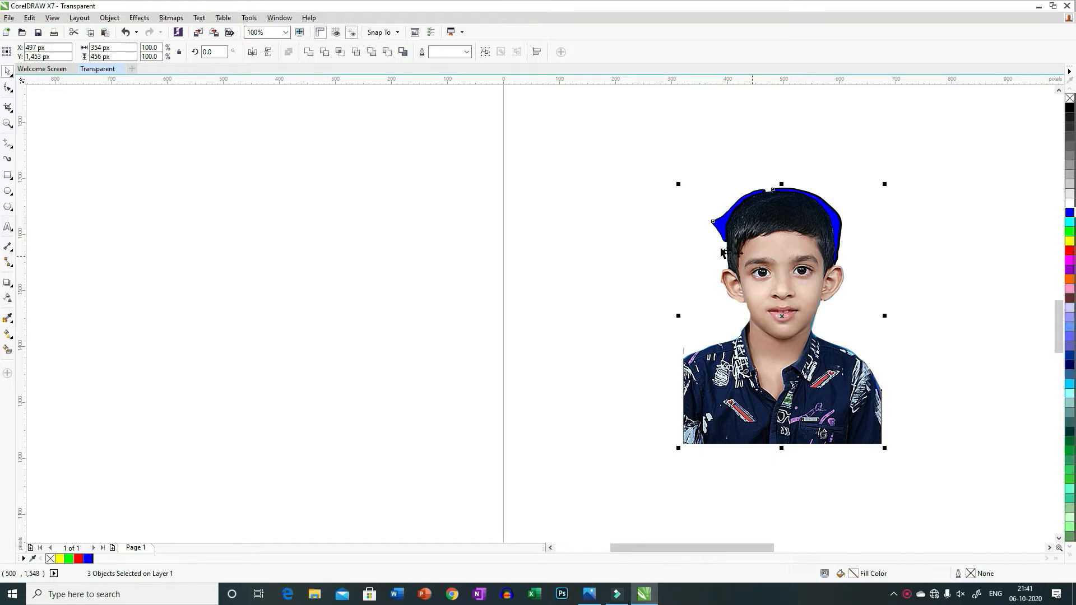
pyautogui.click(324, 52)
# Step: Move the trimmed photo clear to the left and delete the two blue shapes
pyautogui.moveTo(782, 328); pyautogui.dragTo(316, 290)
pyautogui.moveTo(656, 177); pyautogui.dragTo(909, 361)
pyautogui.press('Delete')
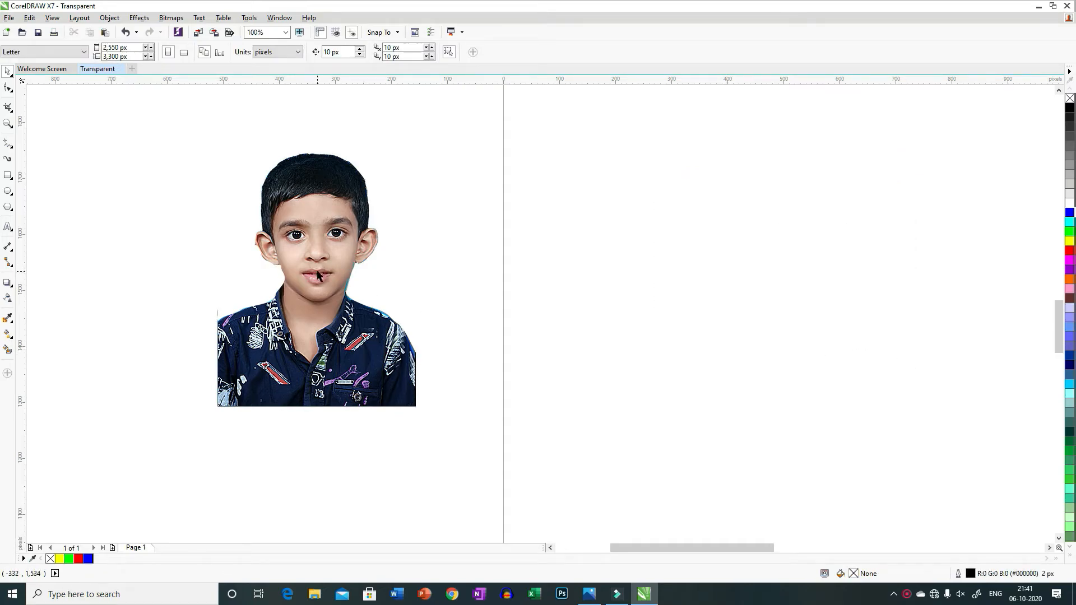
# Step: Outline the fringes from ear to shoulder with two closed freehand shapes, about 54 by 145 px on the left and 92 by 107 px on the right
pyautogui.scroll(3, 318, 276)
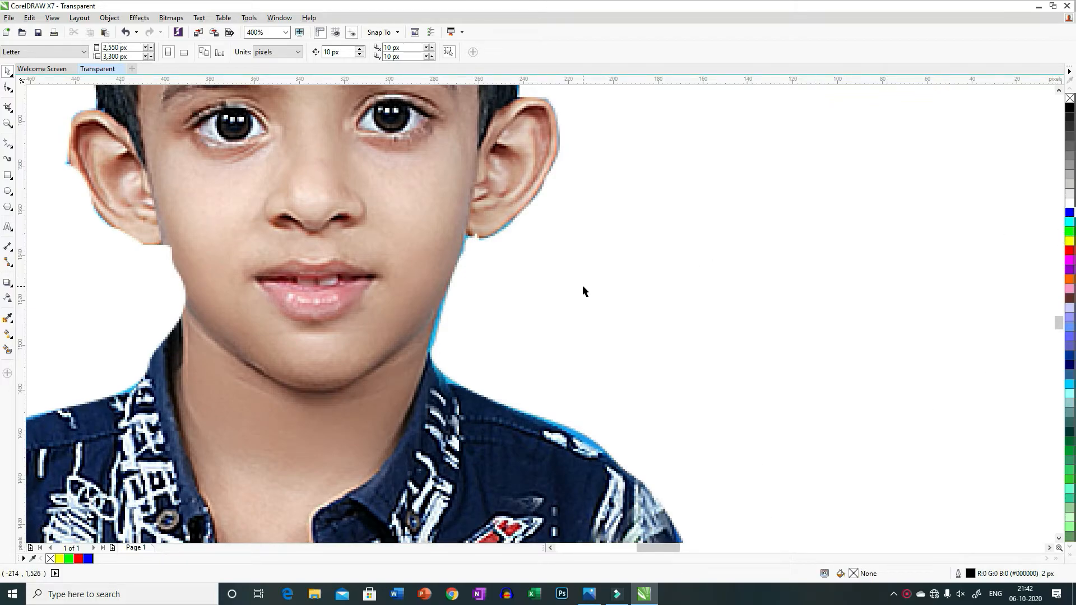
pyautogui.click(11, 146)
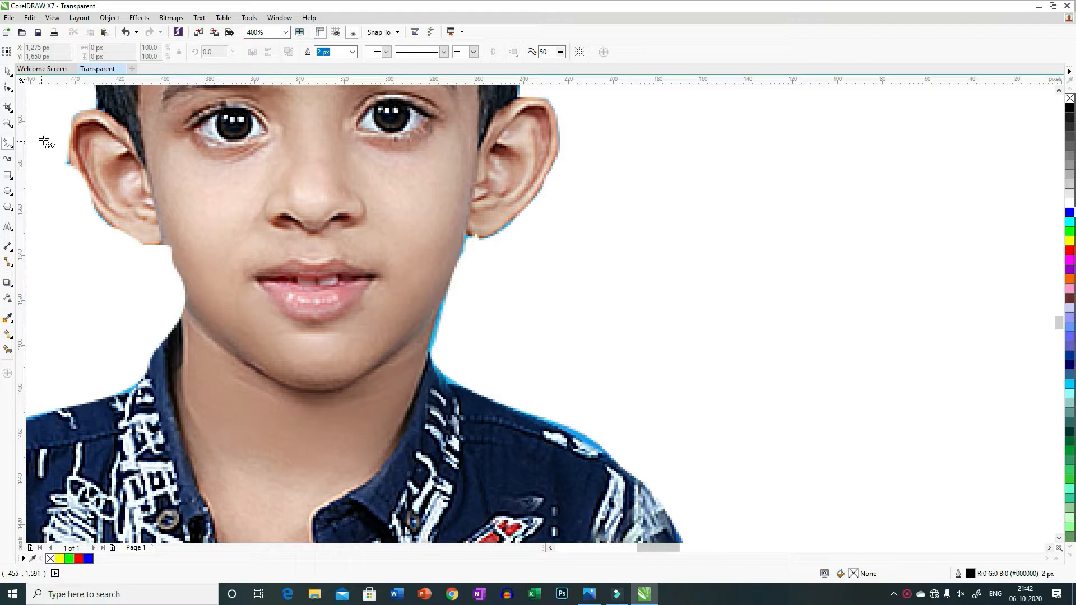
pyautogui.moveTo(41, 105)
pyautogui.mouseDown()
pyautogui.moveTo(95, 94)
pyautogui.moveTo(96, 110)
pyautogui.moveTo(72, 119)
pyautogui.moveTo(68, 160)
pyautogui.moveTo(140, 276)
pyautogui.moveTo(143, 347)
pyautogui.mouseUp()
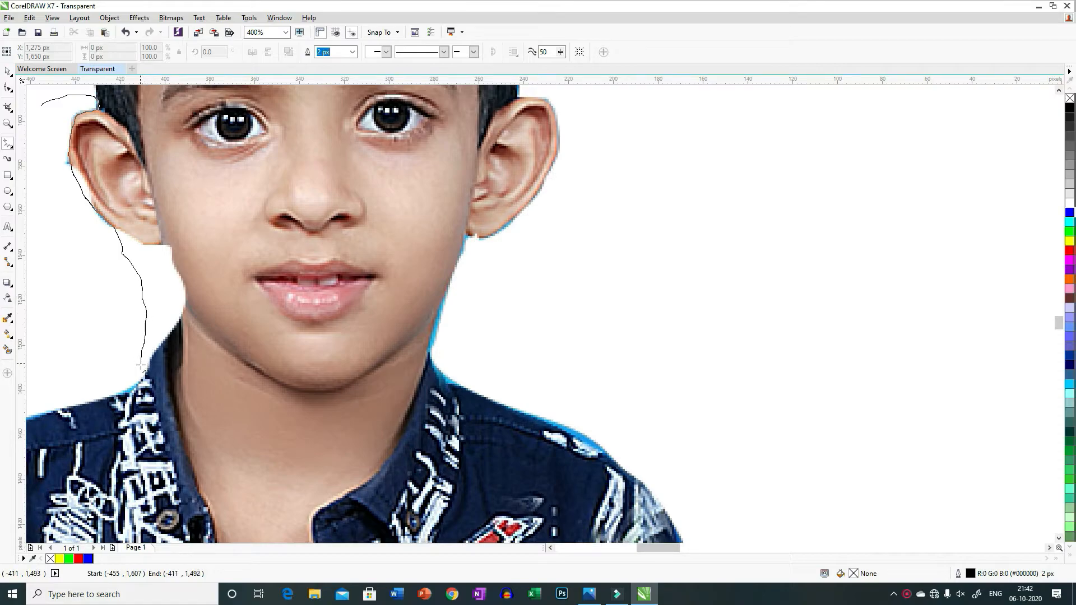
pyautogui.moveTo(130, 397); pyautogui.dragTo(92, 401)
pyautogui.moveTo(32, 418)
pyautogui.mouseDown()
pyautogui.moveTo(51, 301)
pyautogui.moveTo(30, 196)
pyautogui.moveTo(43, 104)
pyautogui.mouseUp()
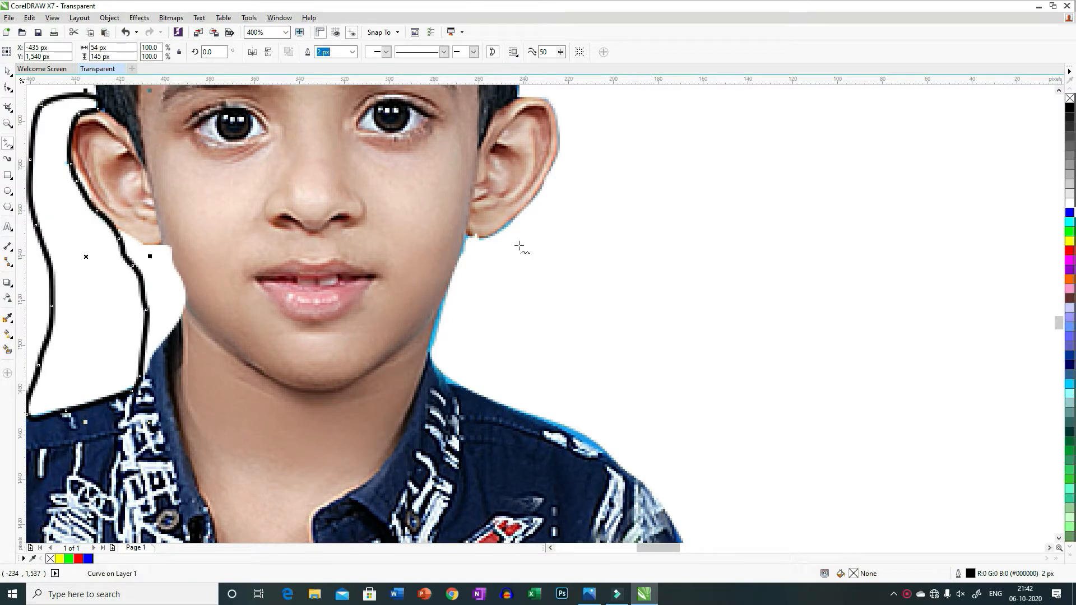
pyautogui.moveTo(543, 242)
pyautogui.mouseDown()
pyautogui.moveTo(514, 219)
pyautogui.moveTo(466, 239)
pyautogui.moveTo(433, 363)
pyautogui.moveTo(447, 382)
pyautogui.moveTo(494, 389)
pyautogui.moveTo(511, 408)
pyautogui.moveTo(625, 456)
pyautogui.moveTo(632, 403)
pyautogui.moveTo(545, 243)
pyautogui.mouseUp()
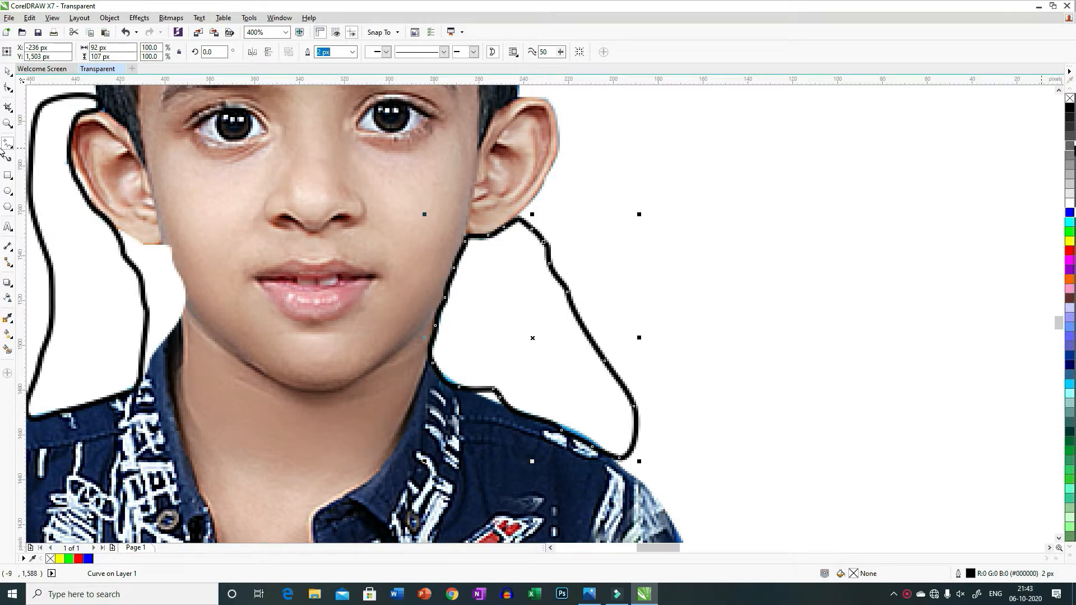
# Step: Fill the shape beside the right side of the neck purple (#9900CC) and the left one light blue-violet (#9999FF)
pyautogui.click(1071, 270)
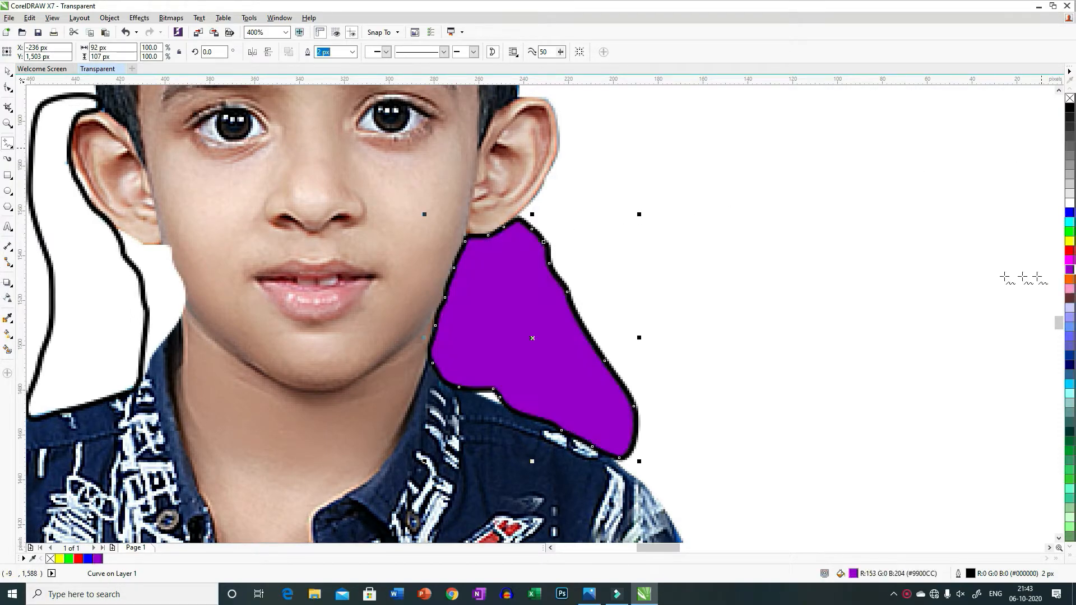
pyautogui.click(8, 72)
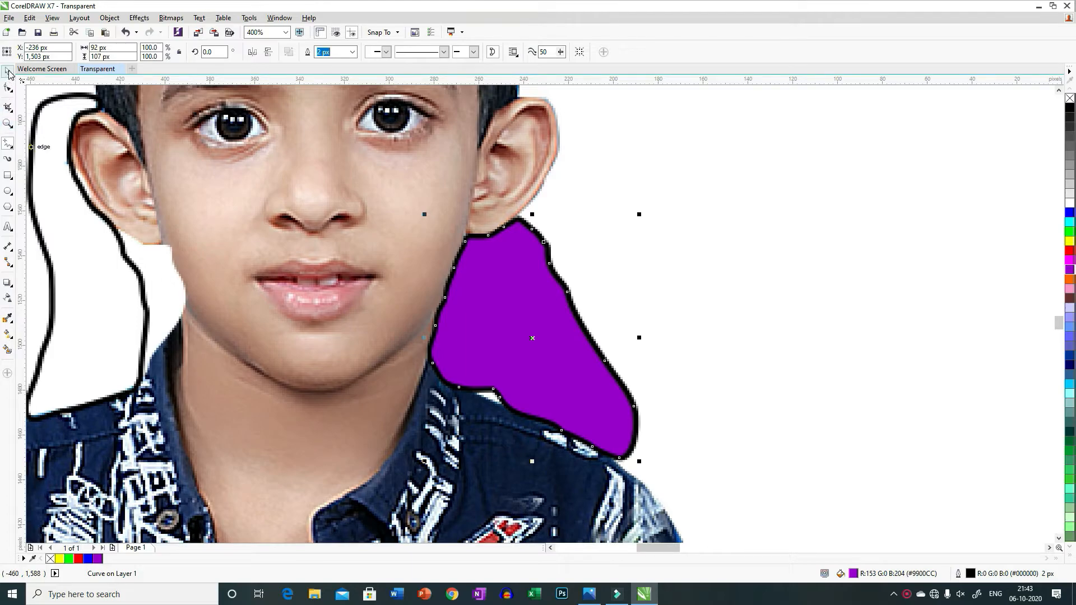
pyautogui.click(53, 203)
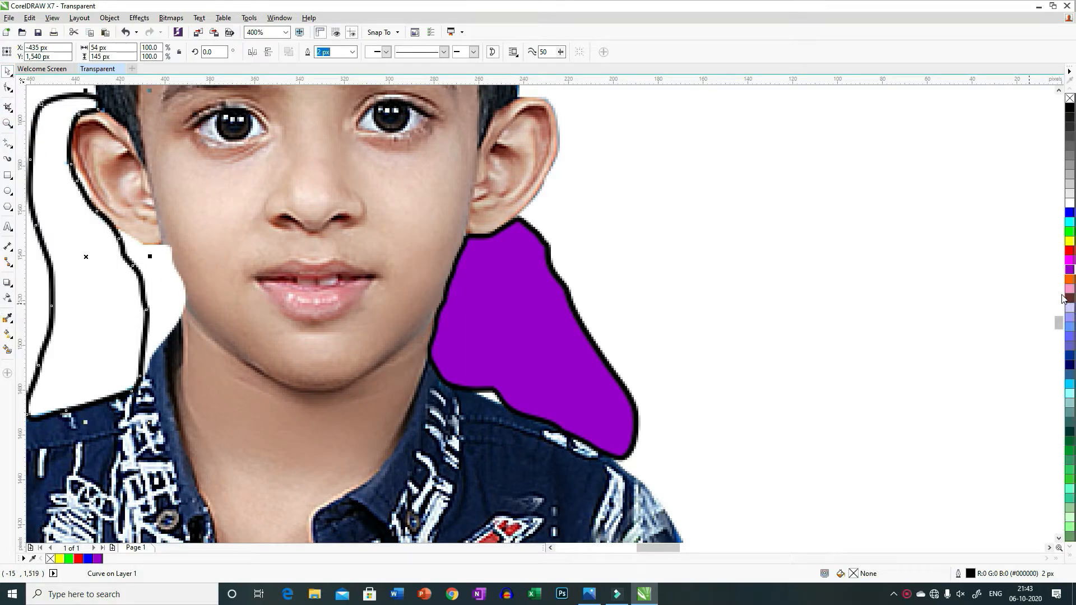
pyautogui.click(1068, 317)
# Step: Trim the photo with the purple and light blue-violet shapes beside the neck
pyautogui.scroll(-1, 694, 272)
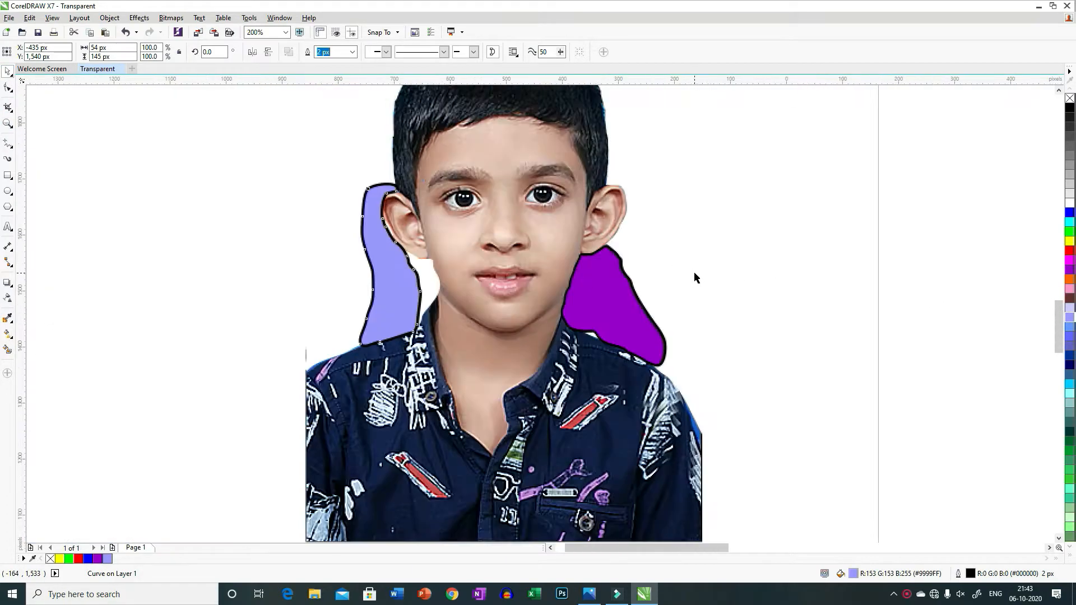
pyautogui.scroll(-1, 694, 274)
pyautogui.moveTo(406, 123); pyautogui.dragTo(822, 490)
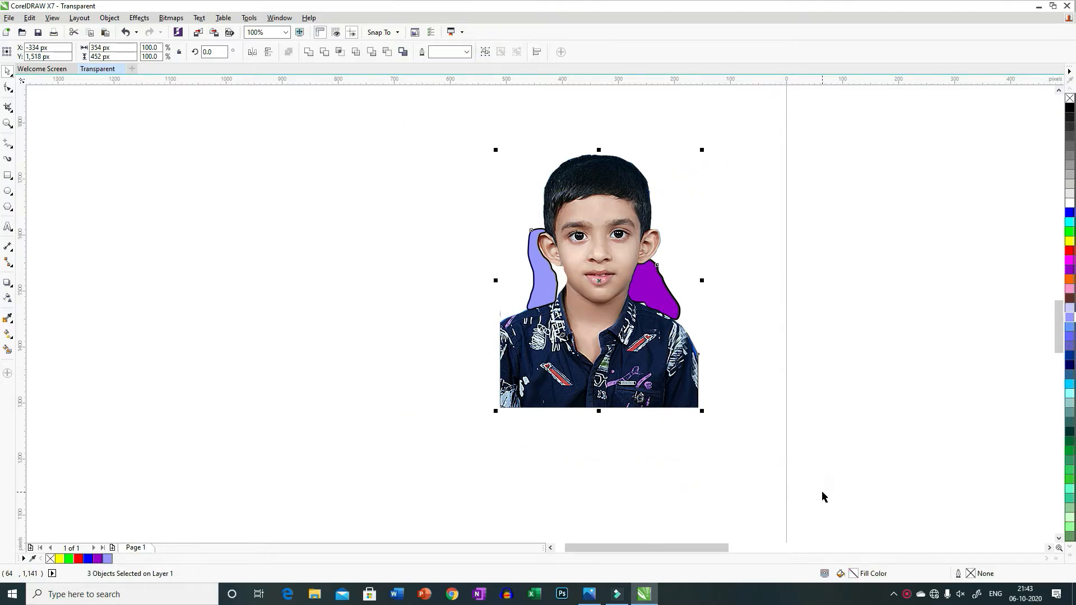
pyautogui.click(325, 52)
# Step: Move the photo clear to the left and delete the purple and light blue-violet shapes
pyautogui.moveTo(585, 193); pyautogui.dragTo(314, 193)
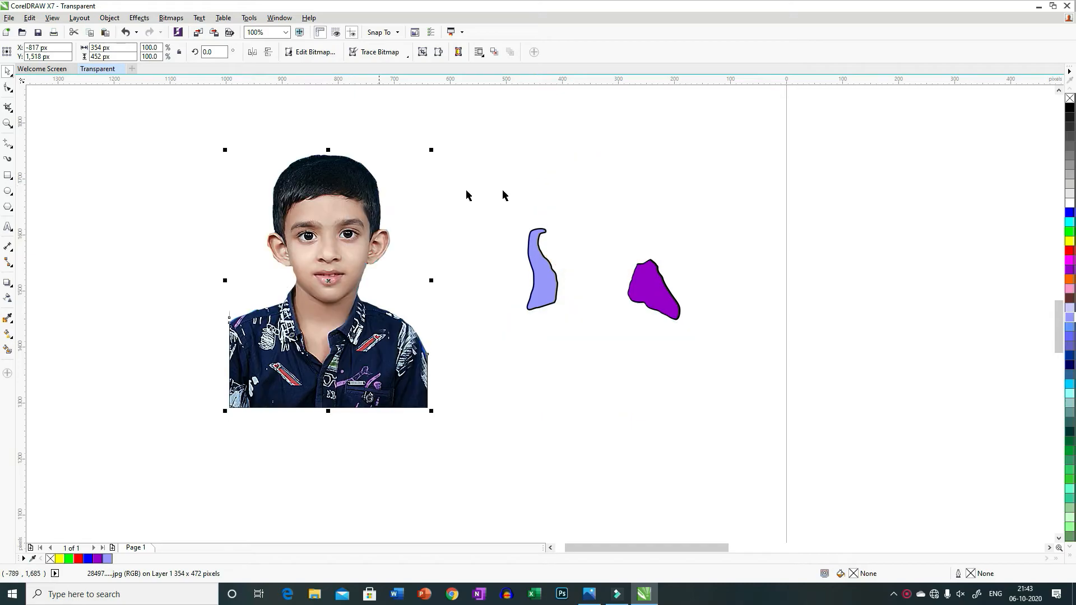
pyautogui.moveTo(507, 187); pyautogui.dragTo(695, 336)
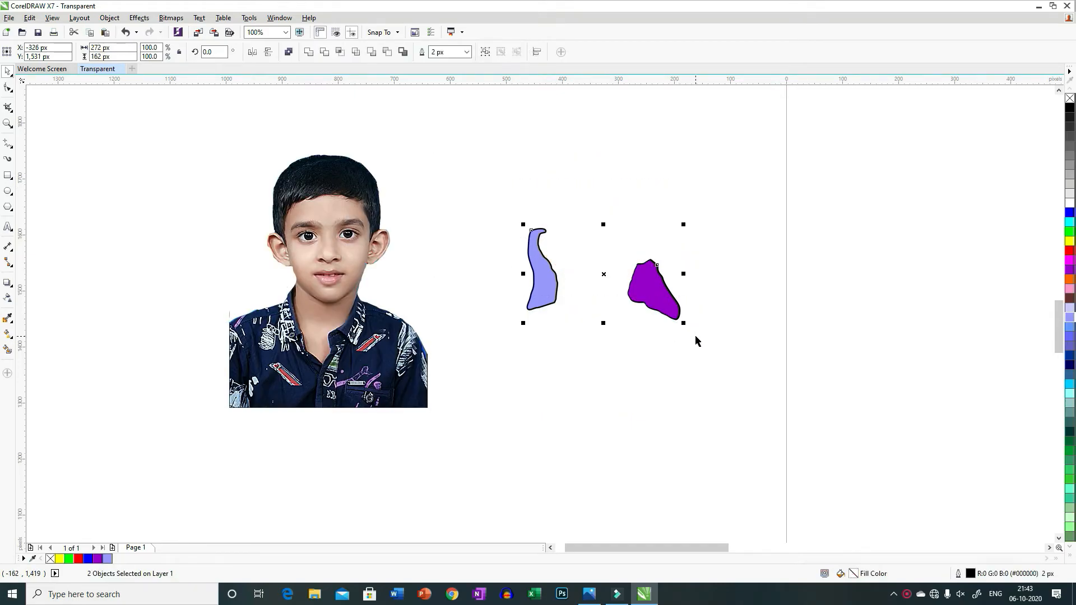
pyautogui.press('Delete')
# Step: Draw closed freehand shapes about 32 by 36 px along the left ear's lower edge and 35 by 16 px under the right ear
pyautogui.scroll(2, 453, 289)
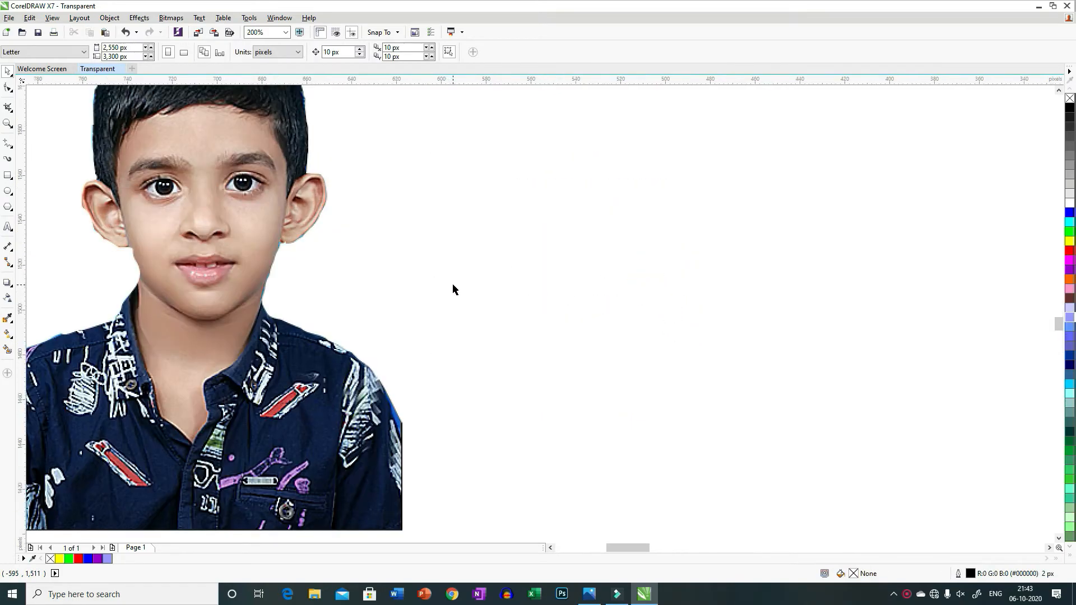
pyautogui.moveTo(645, 549); pyautogui.dragTo(608, 548)
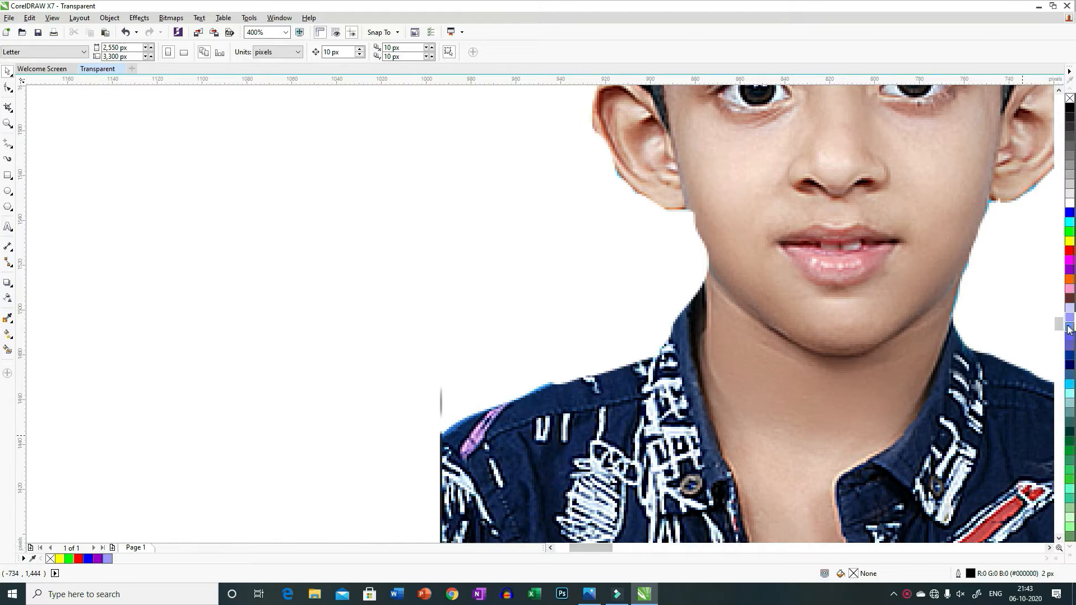
pyautogui.moveTo(1059, 324); pyautogui.dragTo(1051, 313)
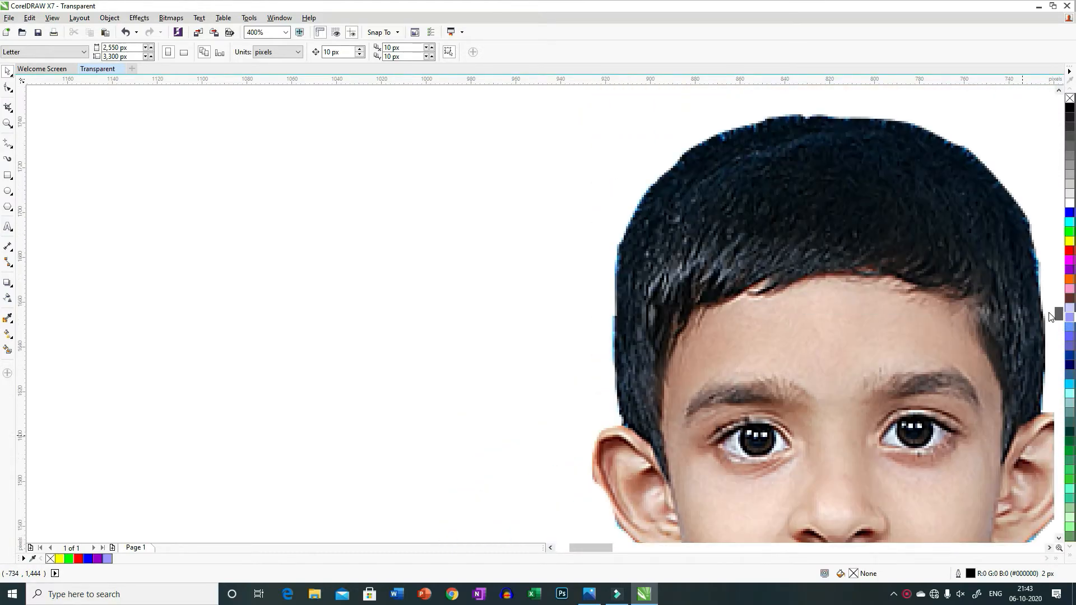
pyautogui.scroll(-1, 737, 339)
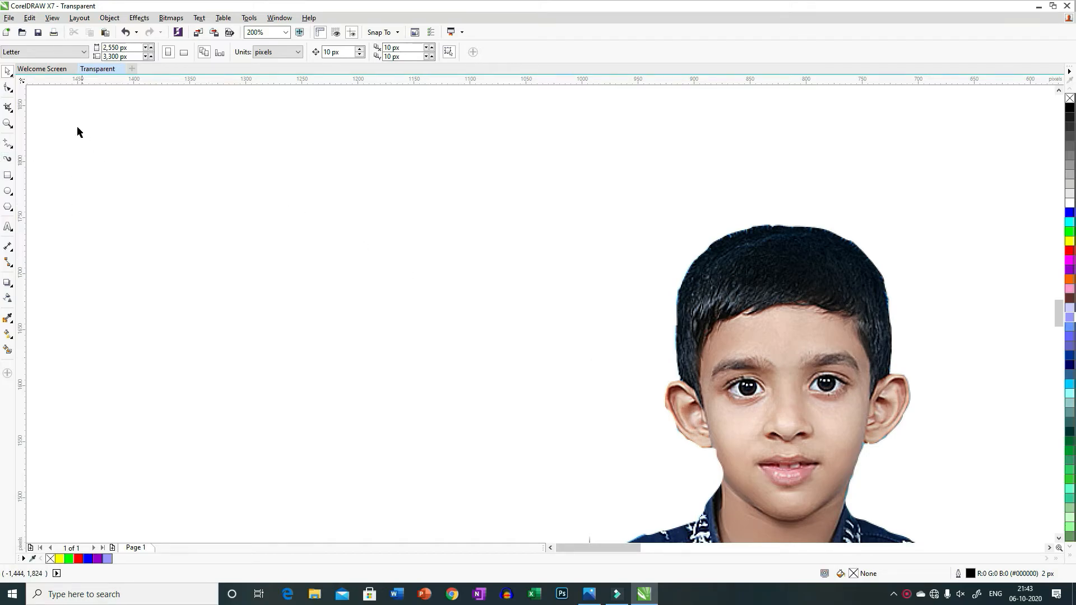
pyautogui.click(11, 147)
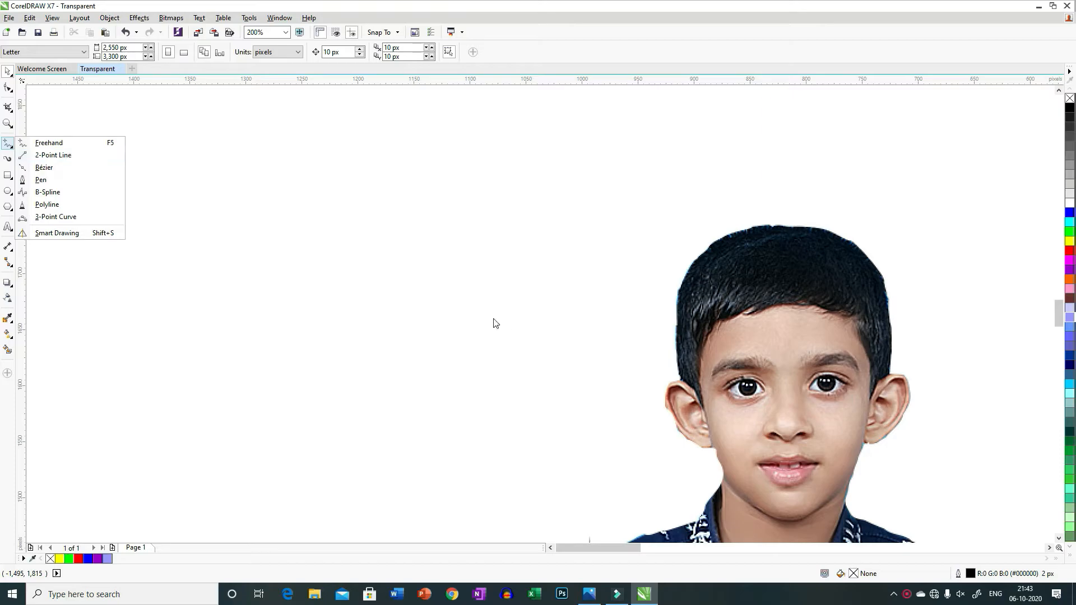
pyautogui.click(49, 143)
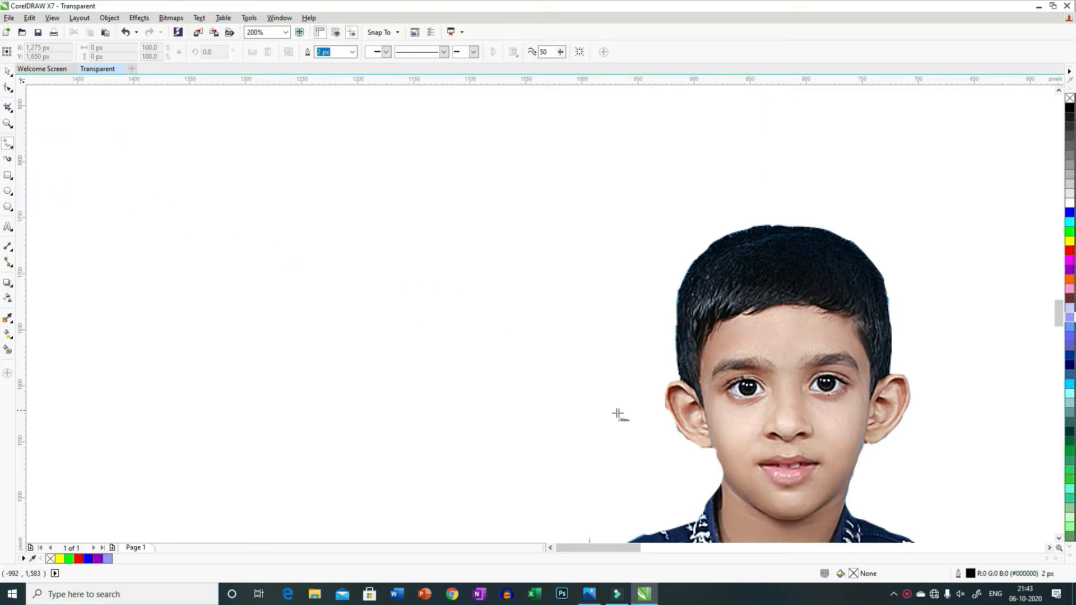
pyautogui.scroll(2, 650, 386)
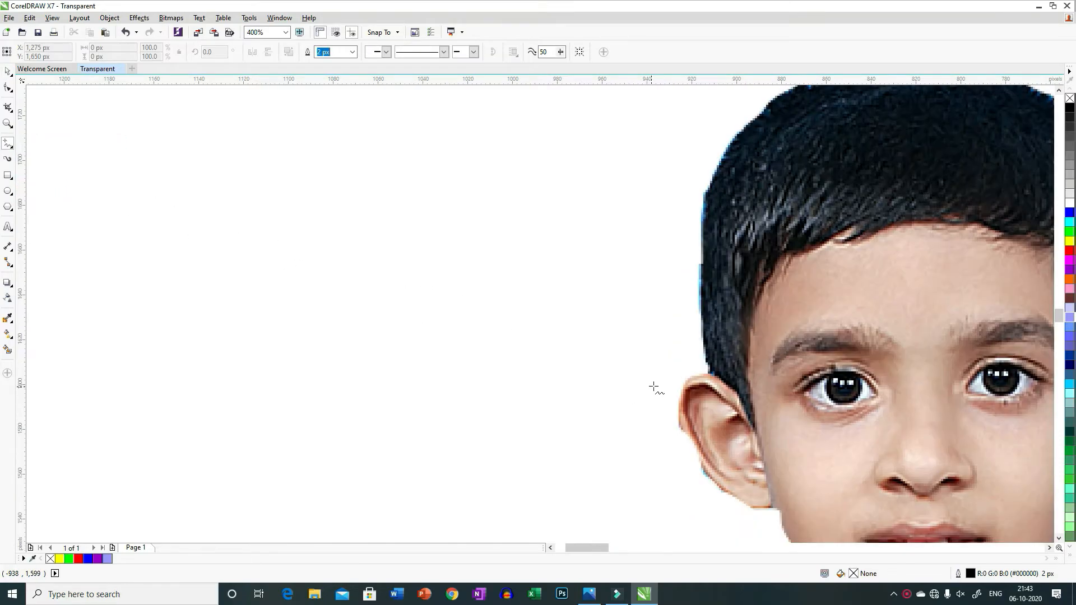
pyautogui.moveTo(596, 548); pyautogui.dragTo(618, 548)
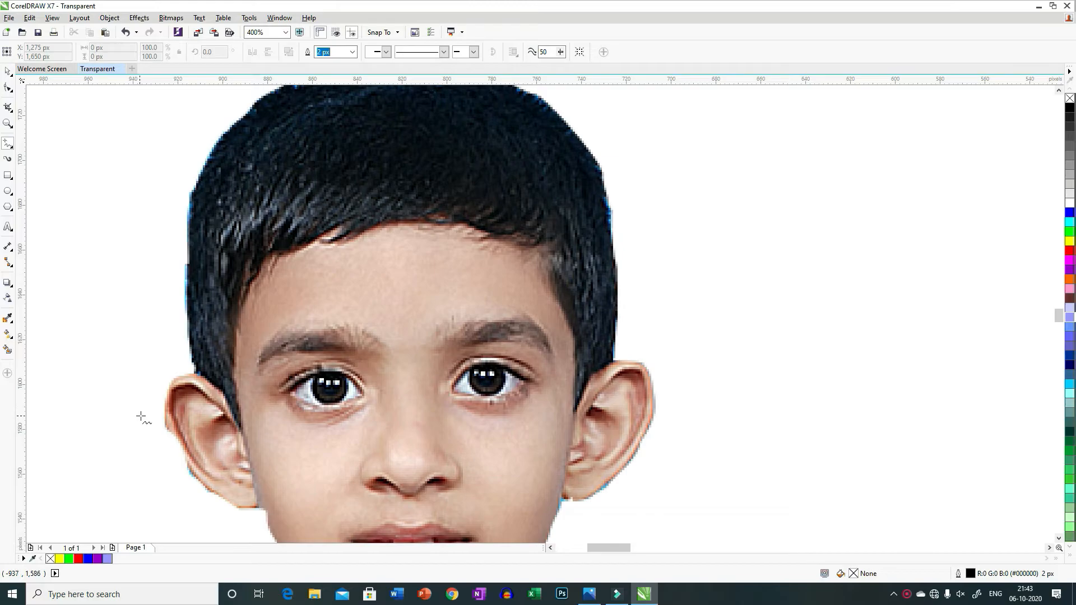
pyautogui.moveTo(144, 418)
pyautogui.mouseDown()
pyautogui.moveTo(162, 418)
pyautogui.moveTo(213, 497)
pyautogui.moveTo(176, 476)
pyautogui.moveTo(144, 419)
pyautogui.mouseUp()
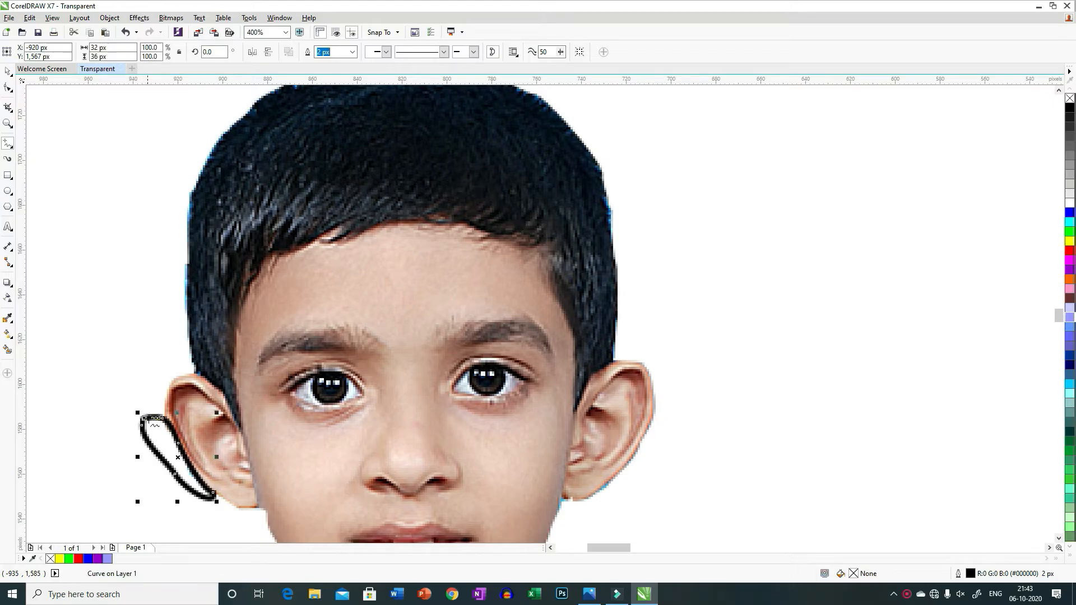
pyautogui.click(638, 491)
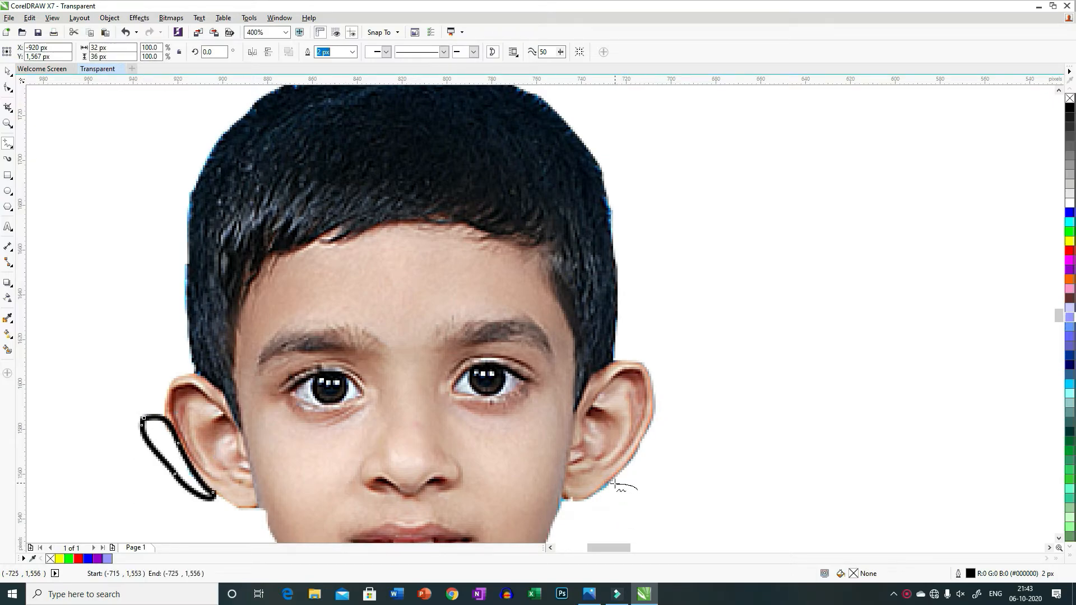
pyautogui.moveTo(611, 484)
pyautogui.mouseDown()
pyautogui.moveTo(562, 501)
pyautogui.moveTo(558, 515)
pyautogui.moveTo(639, 491)
pyautogui.mouseUp()
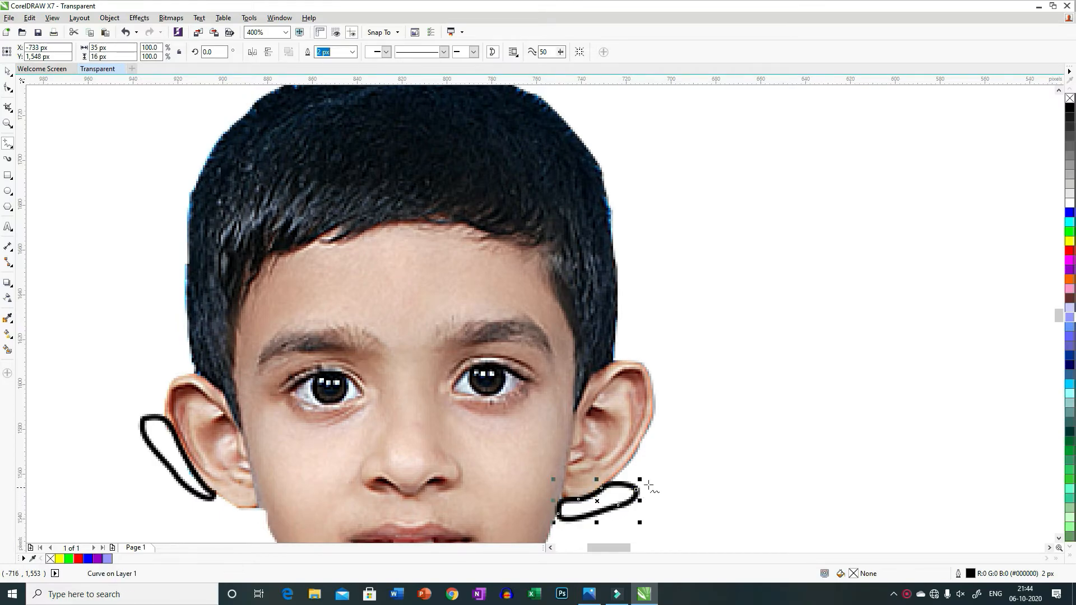
# Step: Draw two small closed freehand shapes, about 14 by 20 px beside the right ear and 14 by 22 px at the hair's right edge
pyautogui.moveTo(672, 385)
pyautogui.mouseDown()
pyautogui.moveTo(658, 423)
pyautogui.moveTo(675, 425)
pyautogui.moveTo(679, 388)
pyautogui.mouseUp()
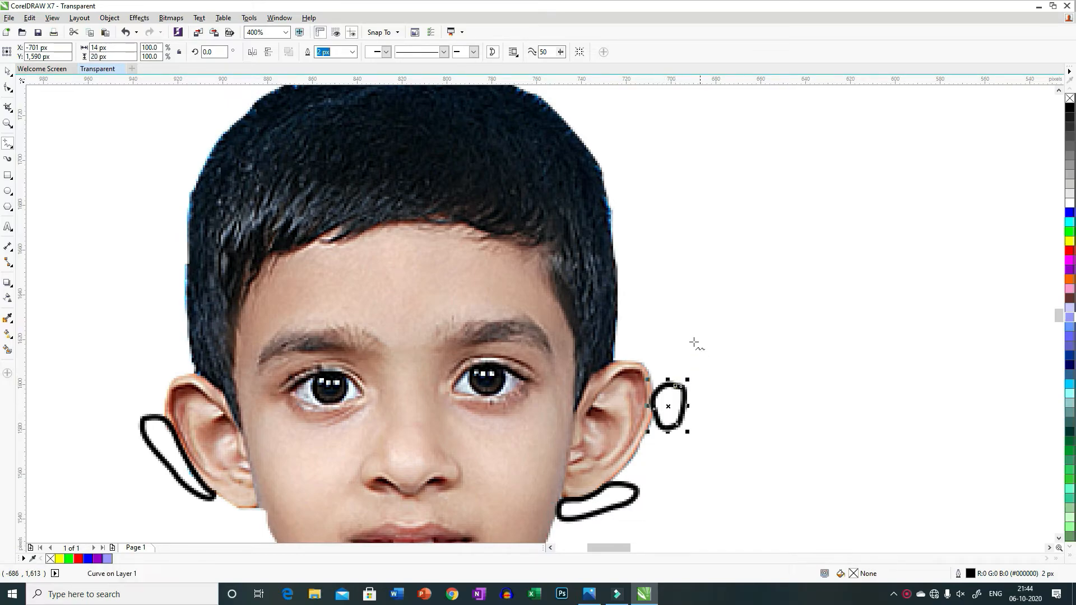
pyautogui.moveTo(630, 189)
pyautogui.mouseDown()
pyautogui.moveTo(616, 231)
pyautogui.moveTo(632, 228)
pyautogui.moveTo(633, 190)
pyautogui.mouseUp()
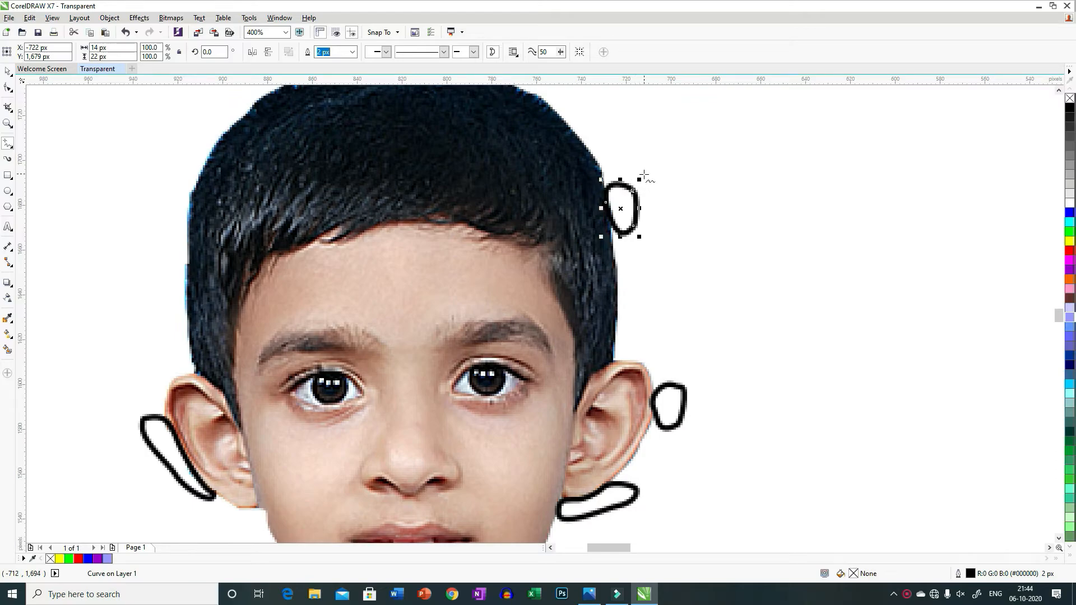
pyautogui.moveTo(1059, 328)
pyautogui.mouseDown()
pyautogui.moveTo(1058, 305)
pyautogui.moveTo(1058, 322)
pyautogui.mouseUp()
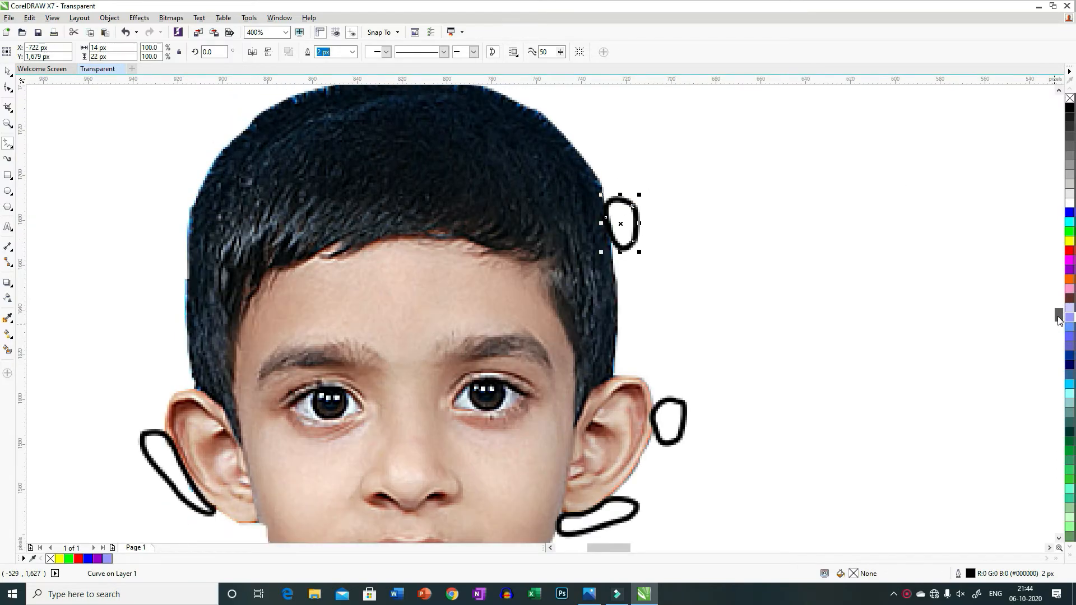
pyautogui.scroll(-1, 797, 314)
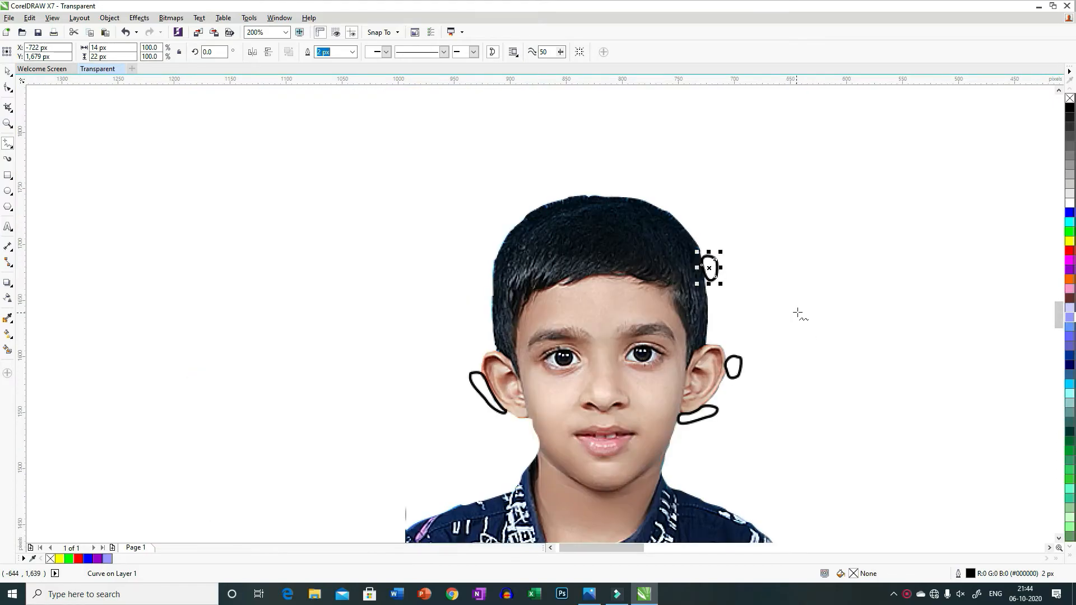
# Step: Draw closed freehand shapes about 47 by 78 px along the right shoulder and 67 by 40 px above the left shoulder
pyautogui.moveTo(1059, 319); pyautogui.dragTo(1060, 333)
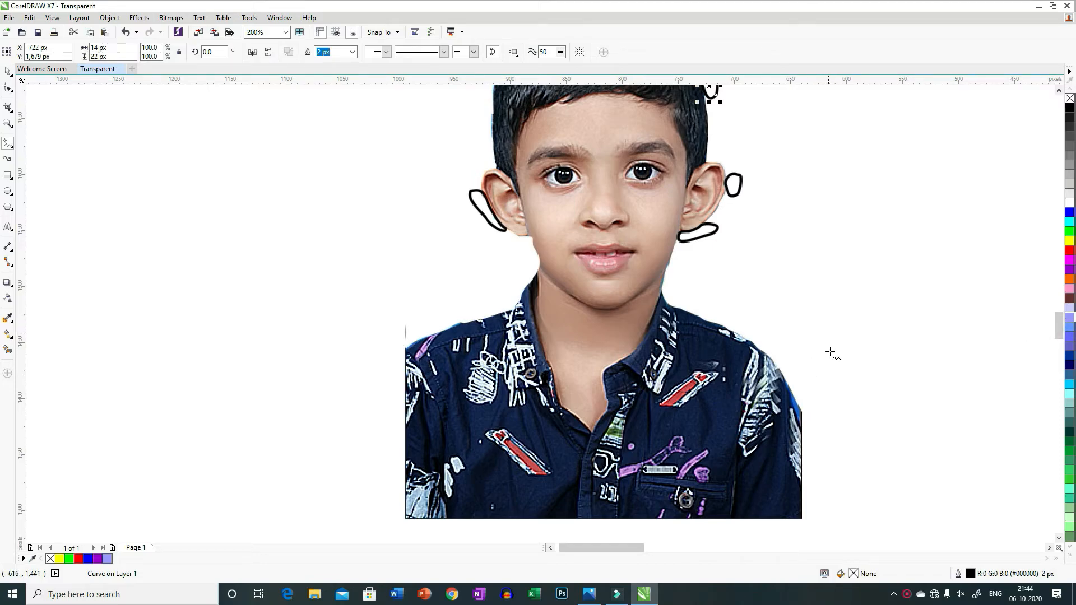
pyautogui.moveTo(827, 348)
pyautogui.mouseDown()
pyautogui.moveTo(792, 345)
pyautogui.moveTo(781, 371)
pyautogui.moveTo(810, 428)
pyautogui.moveTo(823, 420)
pyautogui.moveTo(828, 352)
pyautogui.mouseUp()
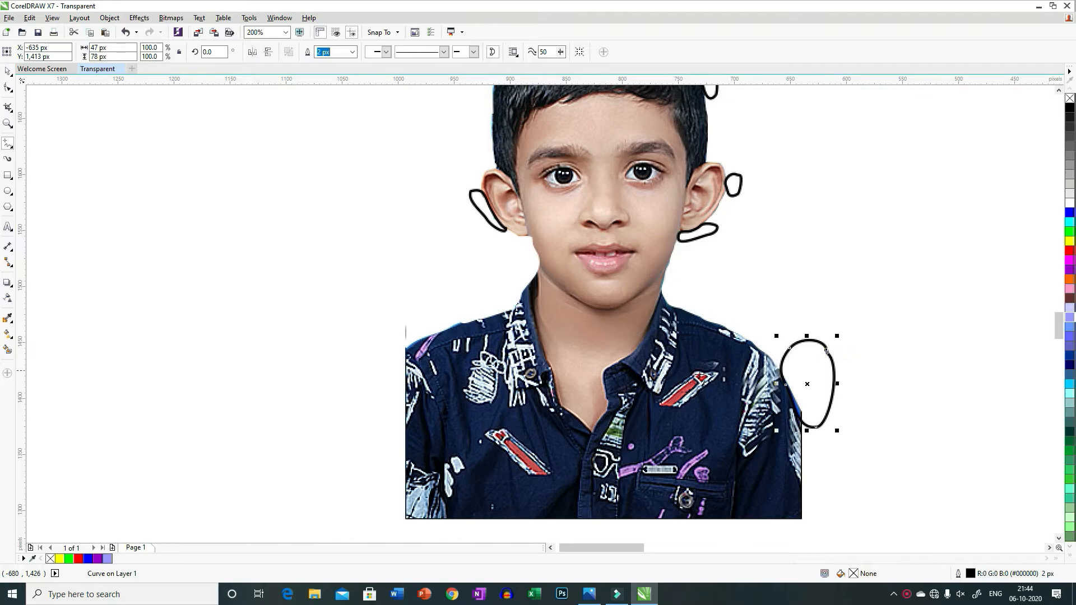
pyautogui.moveTo(421, 301)
pyautogui.mouseDown()
pyautogui.moveTo(391, 327)
pyautogui.moveTo(396, 346)
pyautogui.moveTo(465, 321)
pyautogui.moveTo(463, 310)
pyautogui.moveTo(423, 303)
pyautogui.mouseUp()
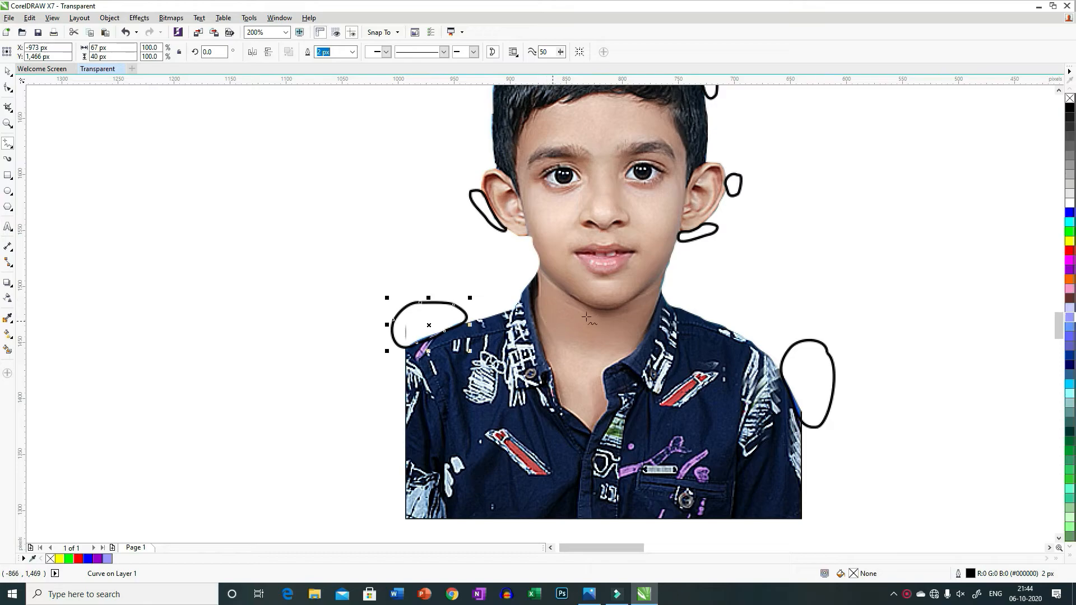
# Step: Fill the left-shoulder shape with magenta and the right-shoulder shape with red
pyautogui.click(1068, 260)
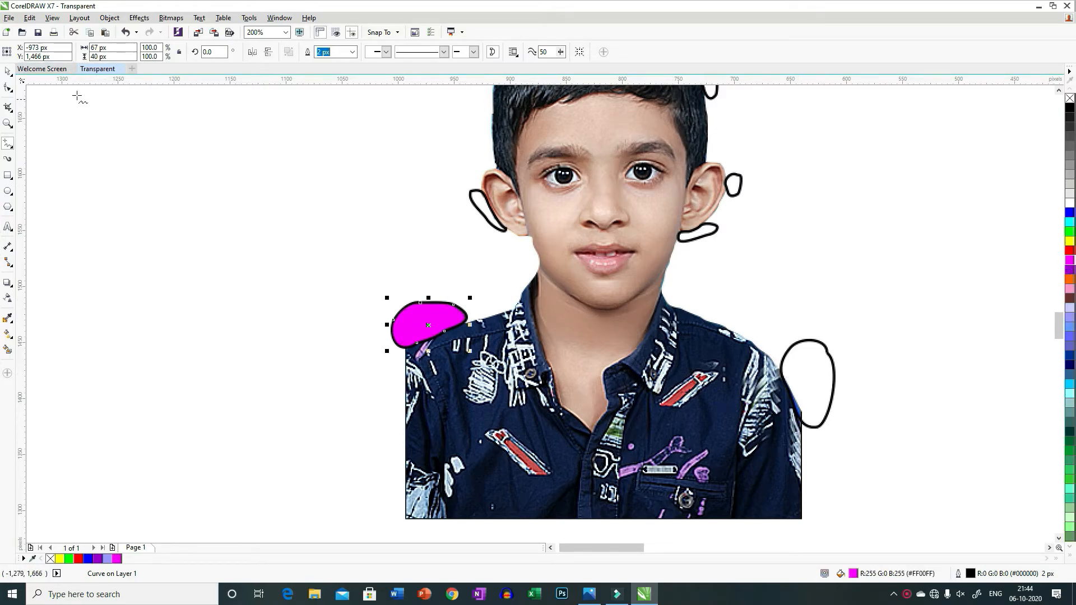
pyautogui.click(7, 71)
pyautogui.click(802, 373)
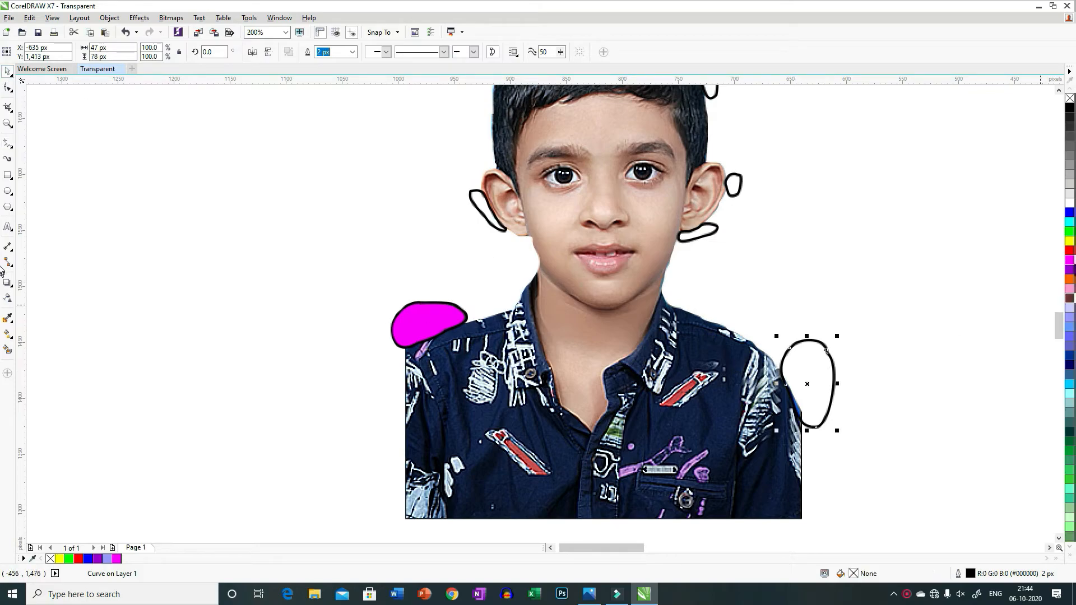
pyautogui.click(1070, 251)
# Step: Fill the shapes under and beside the right ear with green and the left-ear shape with blue
pyautogui.click(707, 238)
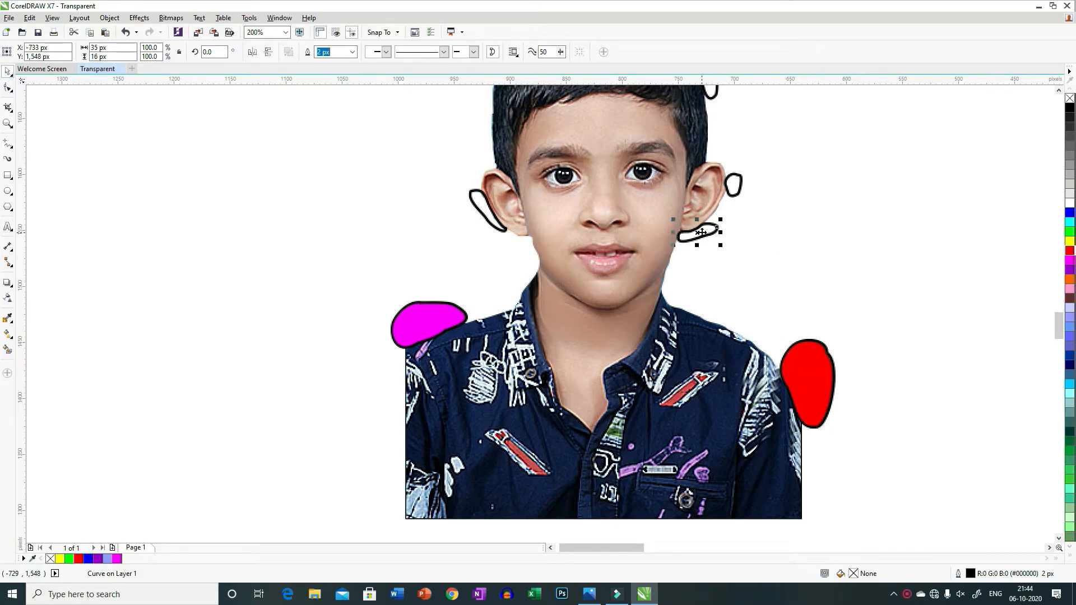
pyautogui.click(1070, 232)
pyautogui.click(741, 185)
pyautogui.click(1071, 232)
pyautogui.click(489, 218)
pyautogui.click(1070, 213)
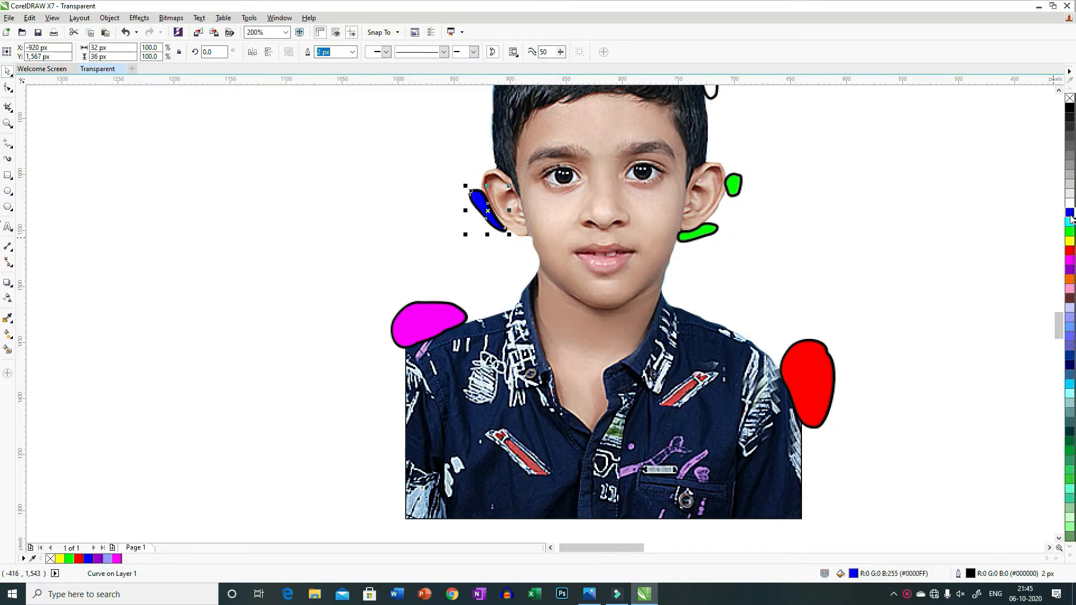
# Step: Fill the small shape at the hair's right edge with red
pyautogui.moveTo(1059, 335); pyautogui.dragTo(1059, 323)
pyautogui.click(709, 249)
pyautogui.click(1070, 251)
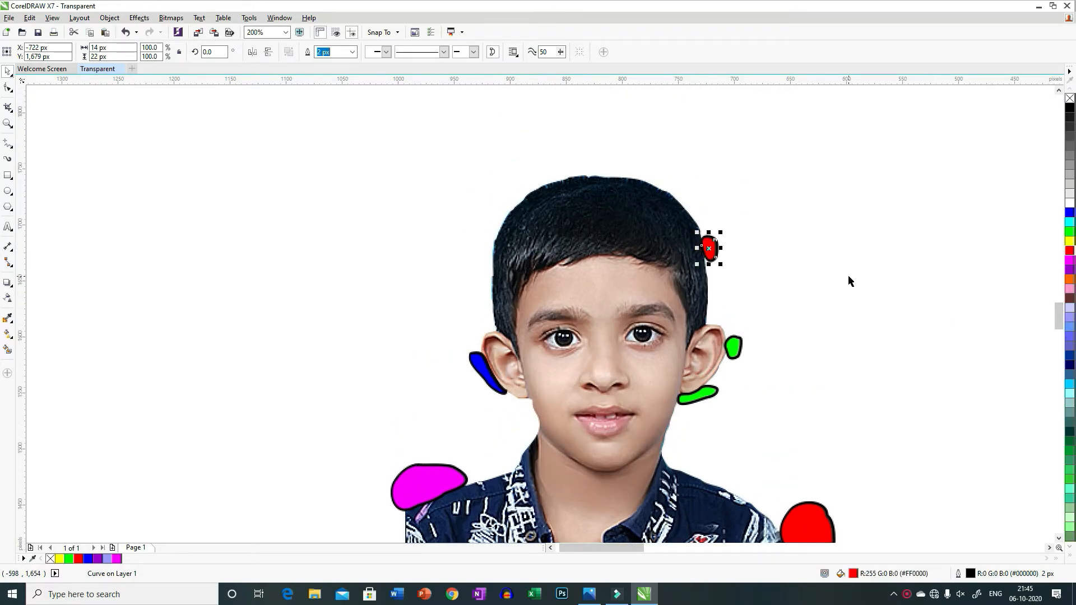
# Step: Trim the photo with all six coloured shapes around the hair, ears and shoulders
pyautogui.scroll(-2, 848, 275)
pyautogui.click(561, 258)
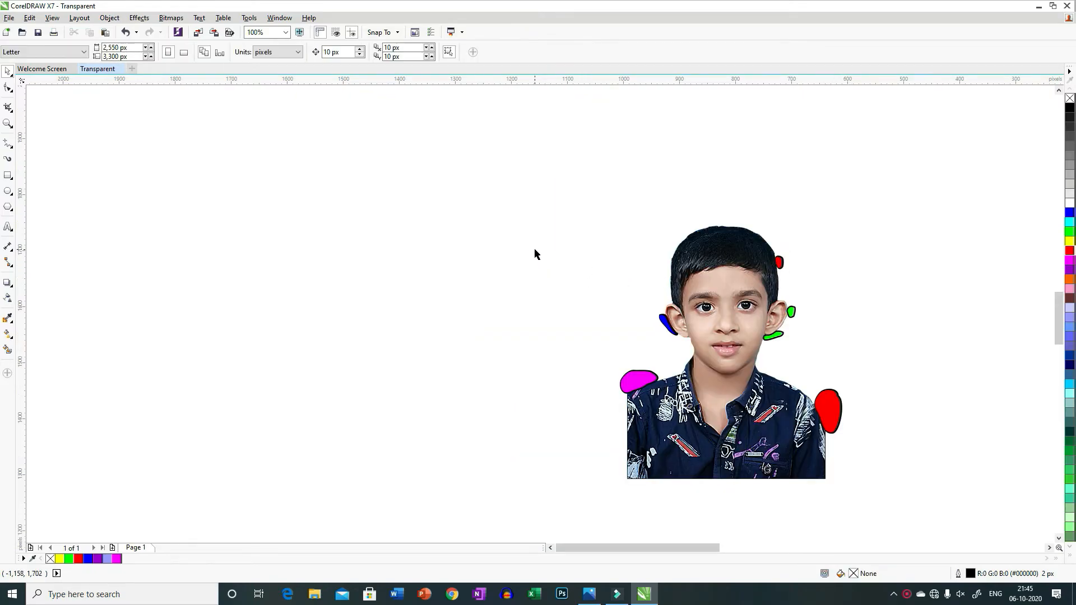
pyautogui.moveTo(528, 200); pyautogui.dragTo(935, 512)
pyautogui.click(324, 52)
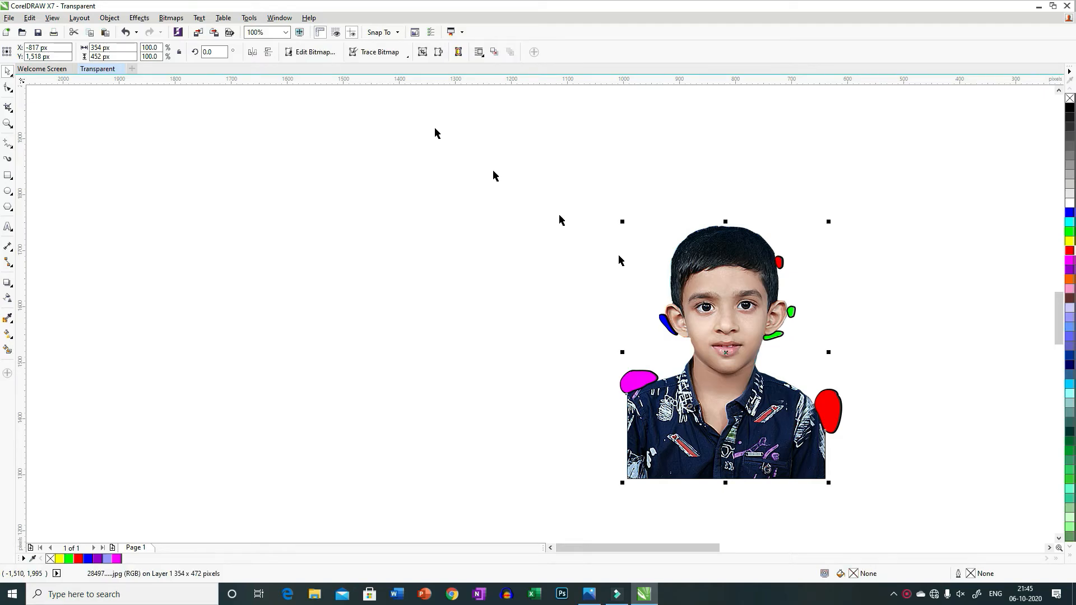
# Step: Move the photo clear to the left and delete the six coloured trimming shapes
pyautogui.moveTo(721, 391); pyautogui.dragTo(405, 332)
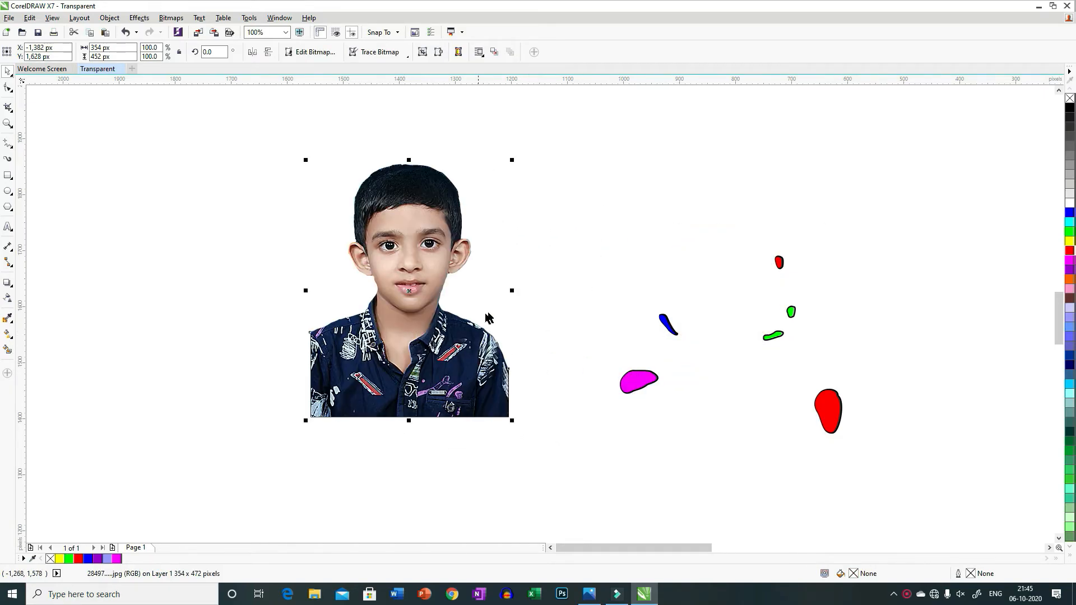
pyautogui.moveTo(581, 212); pyautogui.dragTo(926, 485)
pyautogui.press('Delete')
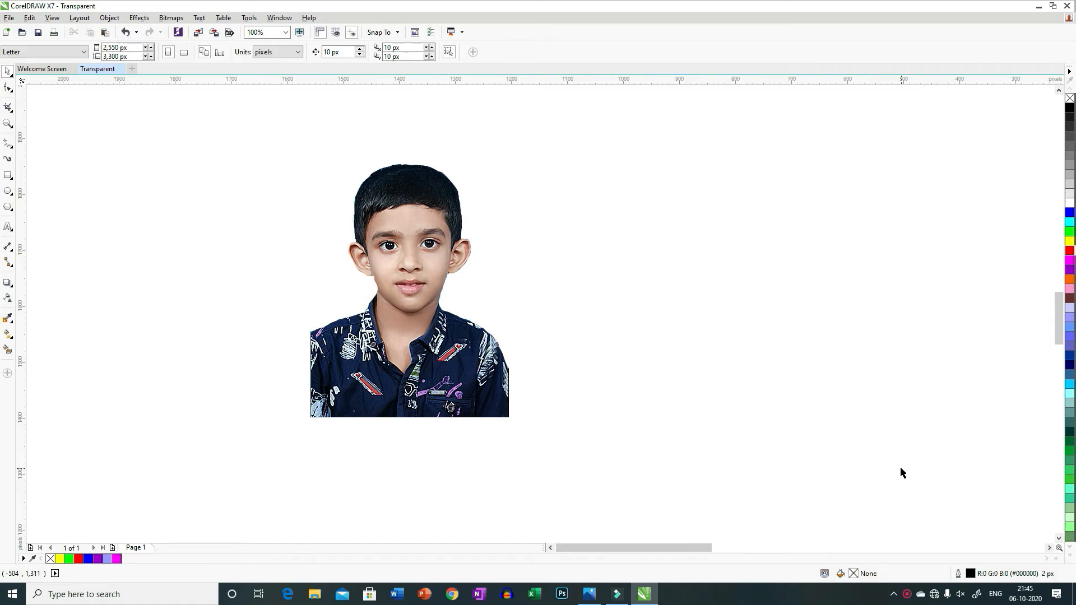
# Step: Save the drawing as Transparent in CDR format in the Corel folder on the Desktop
pyautogui.hotkey('ctrl', 's')
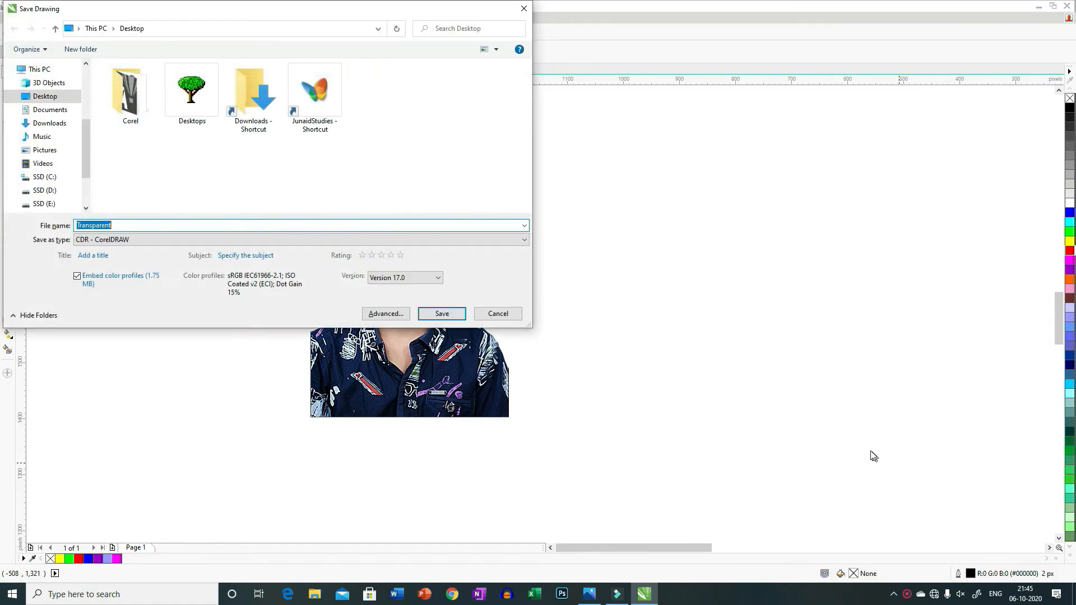
pyautogui.click(524, 8)
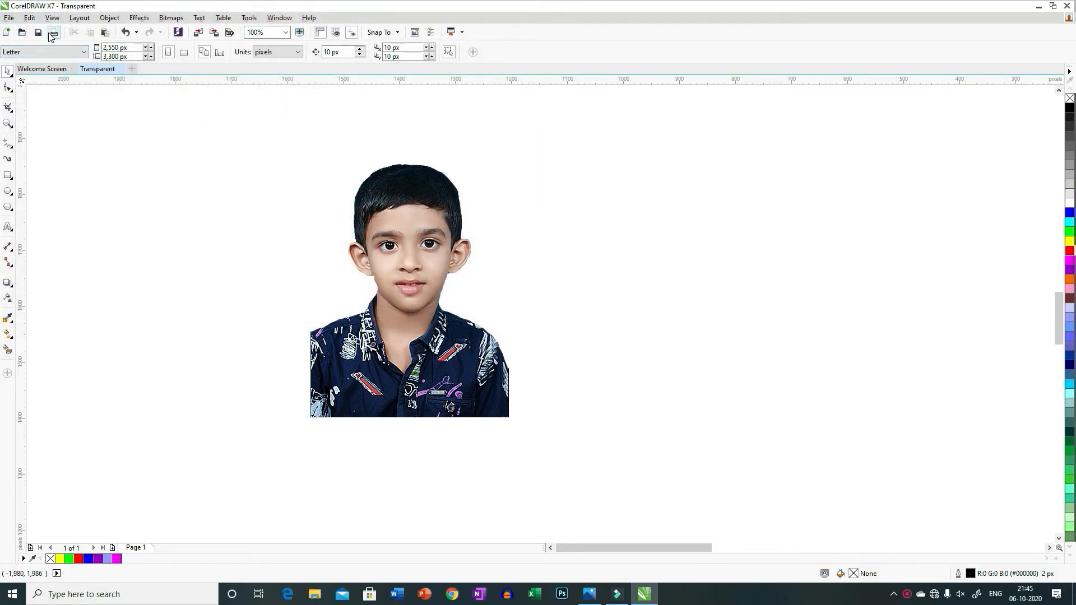
pyautogui.click(38, 35)
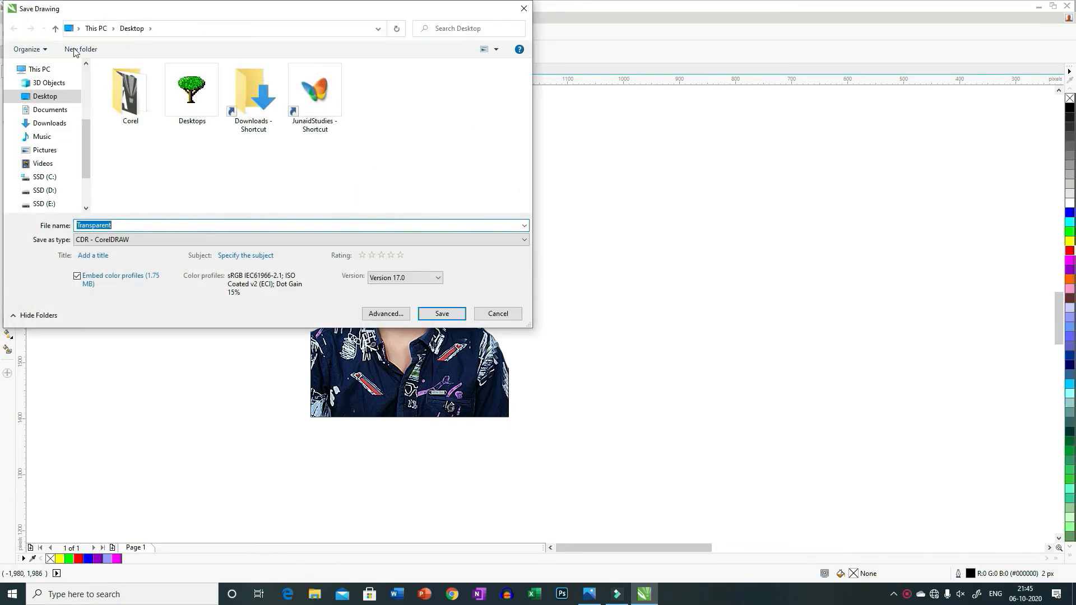
pyautogui.doubleClick(127, 107)
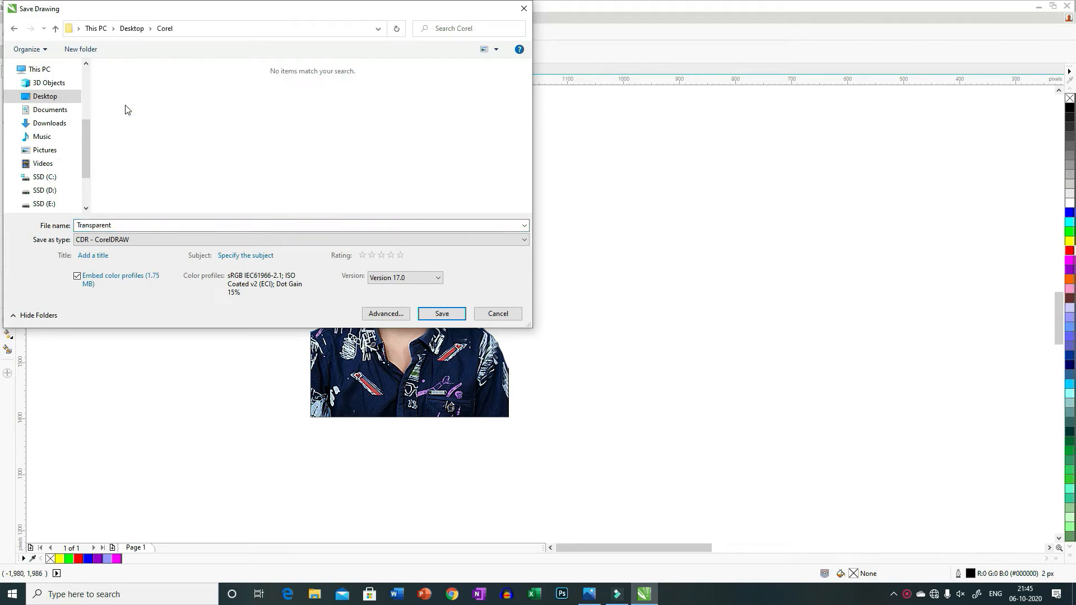
pyautogui.click(126, 225)
pyautogui.click(442, 314)
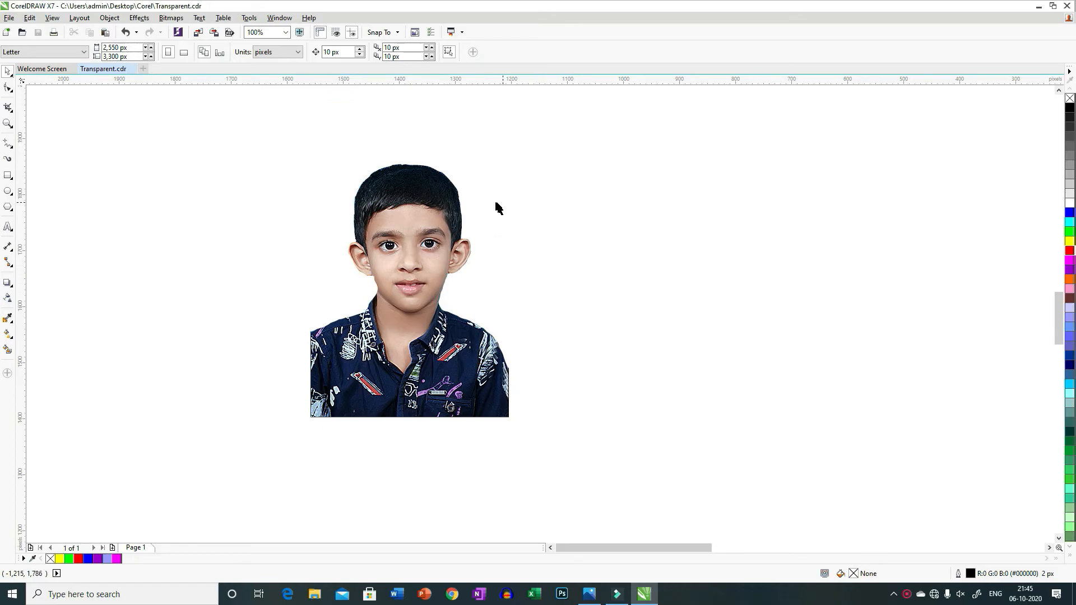
# Step: Export the photo to the Desktop as a PNG named Transparent, in RGB Color (24-bit) with transparency and anti-aliasing
pyautogui.click(9, 18)
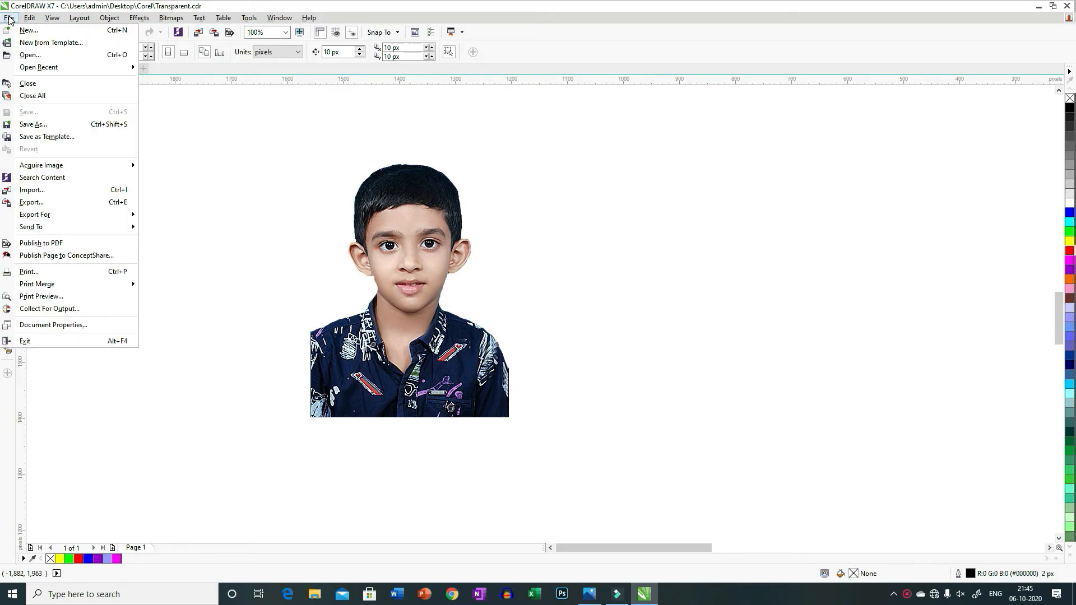
pyautogui.click(31, 202)
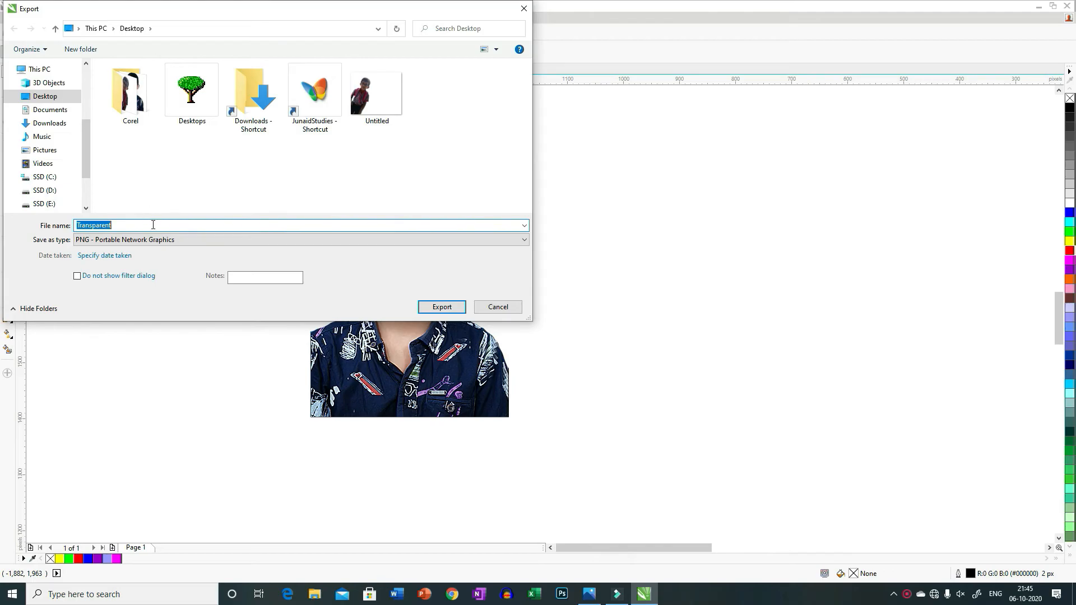
pyautogui.click(526, 240)
pyautogui.click(526, 240)
pyautogui.click(126, 225)
pyautogui.click(126, 224)
pyautogui.click(442, 307)
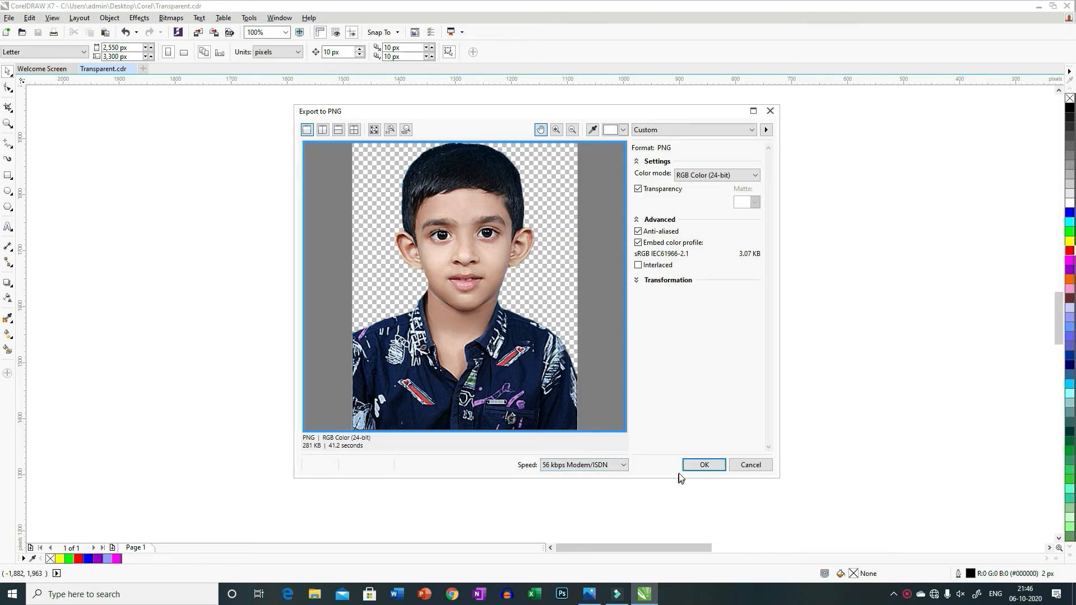
pyautogui.click(704, 464)
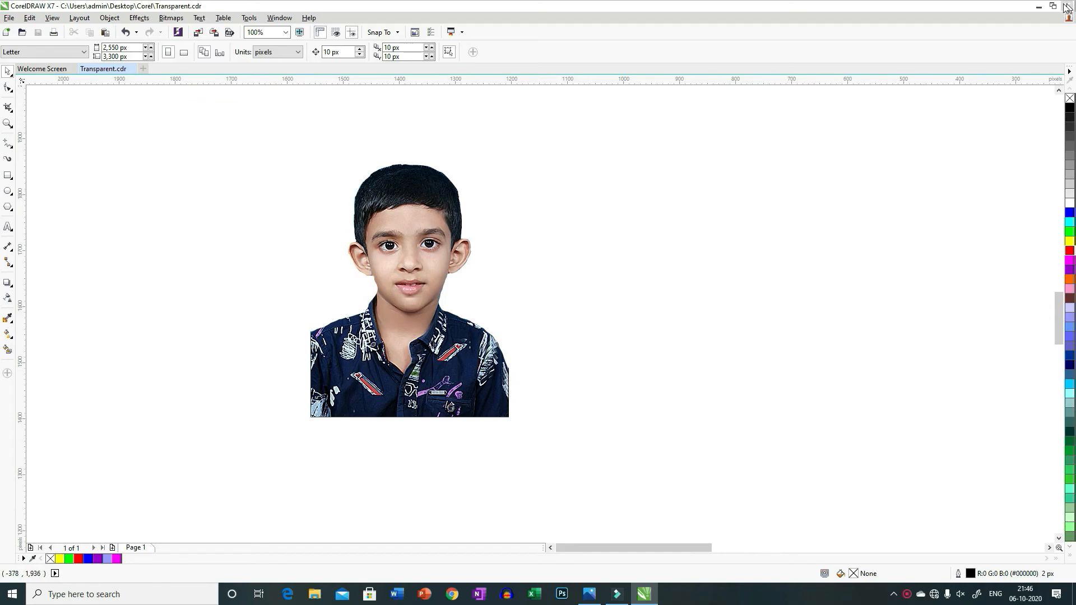
# Step: Switch to PowerPoint and add a first slide with the Blank layout
pyautogui.click(1038, 6)
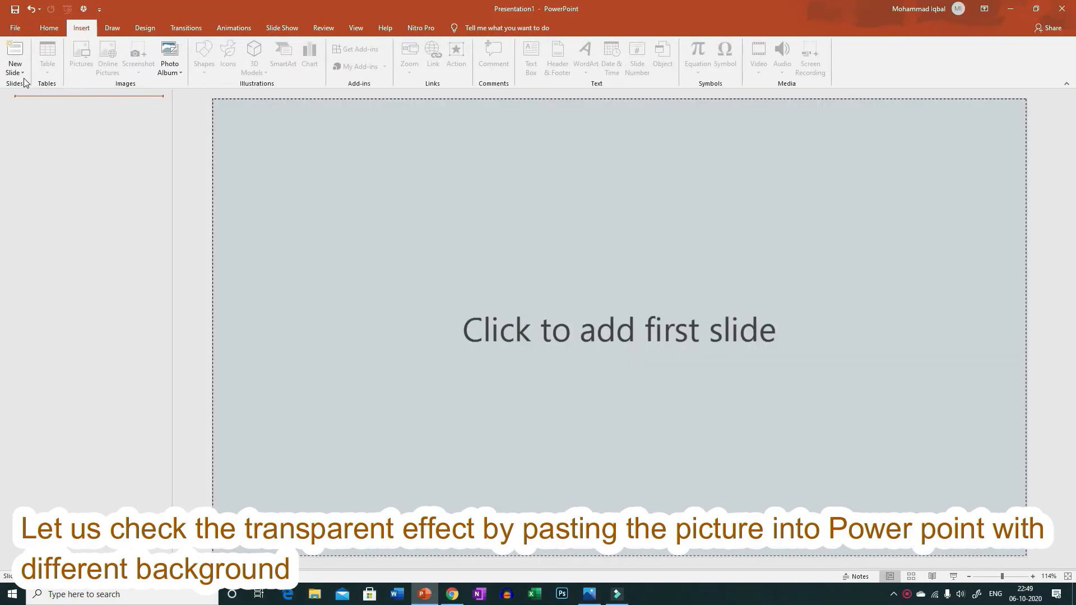
pyautogui.click(22, 73)
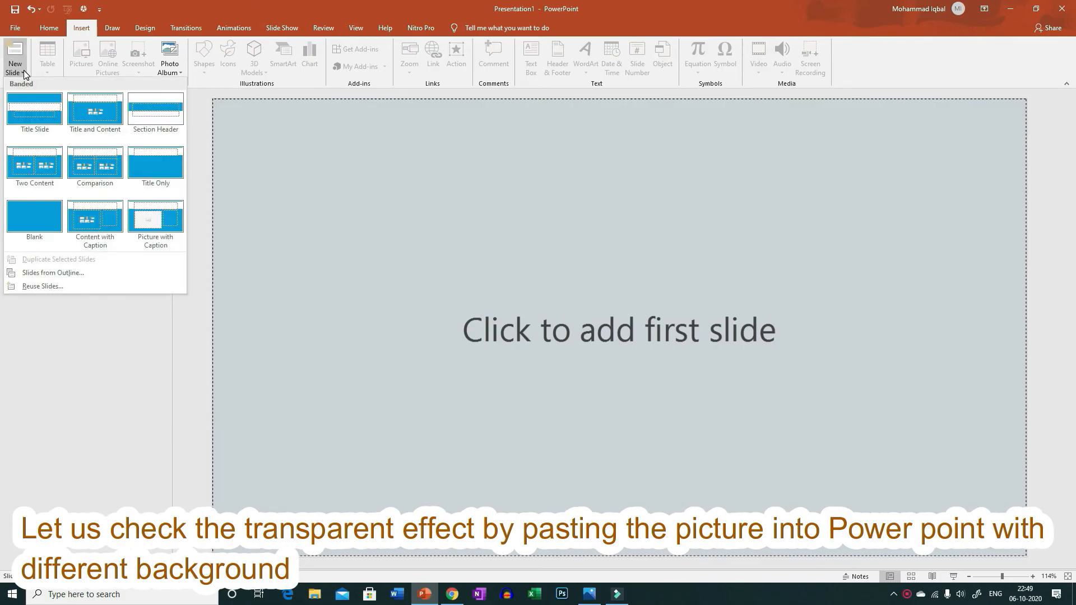
pyautogui.click(29, 227)
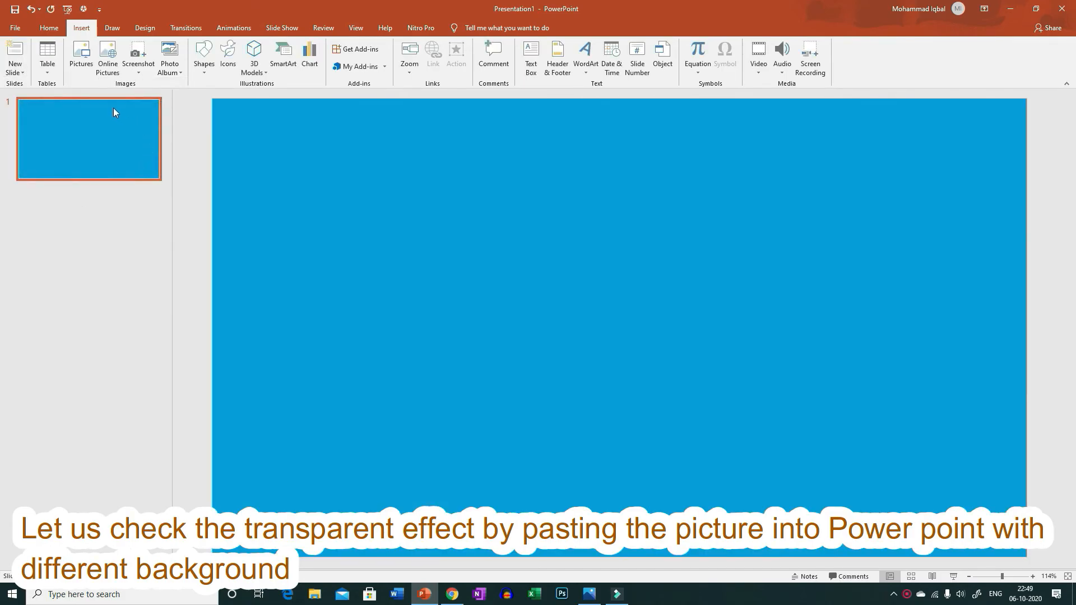
# Step: Insert the Transparent picture from the Desktop onto the blank slide, with the presentation window restored to full size
pyautogui.click(144, 28)
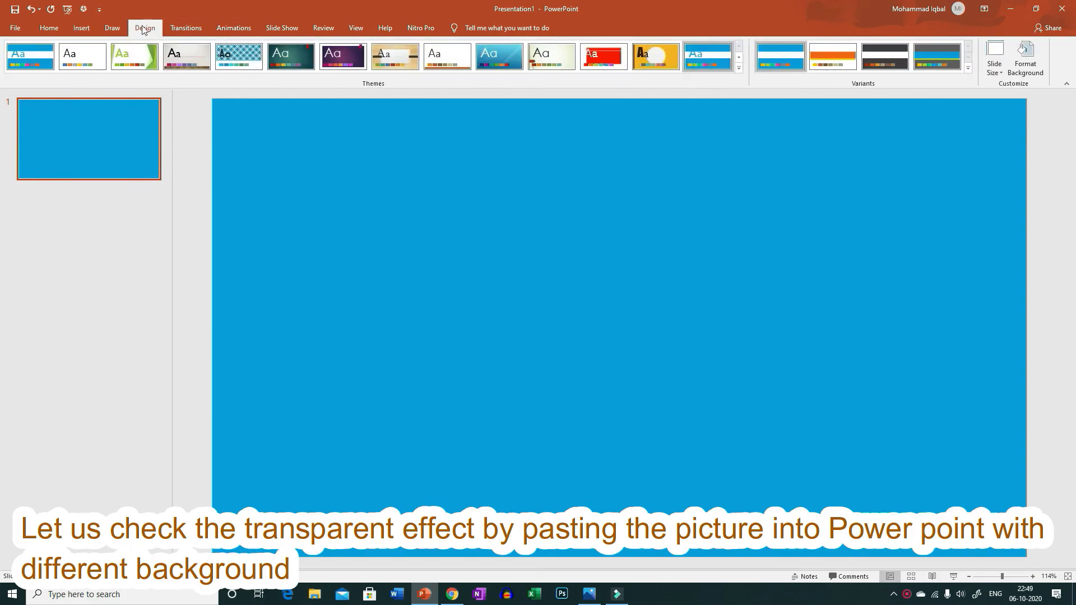
pyautogui.click(1037, 7)
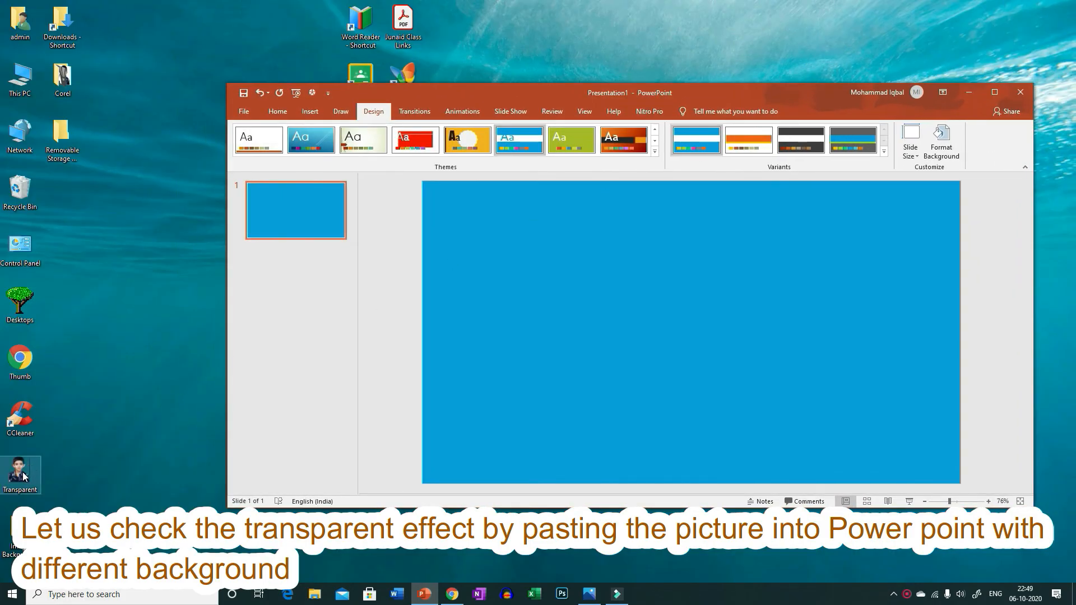
pyautogui.moveTo(24, 477); pyautogui.dragTo(32, 476)
pyautogui.moveTo(182, 439); pyautogui.dragTo(576, 330)
pyautogui.click(995, 92)
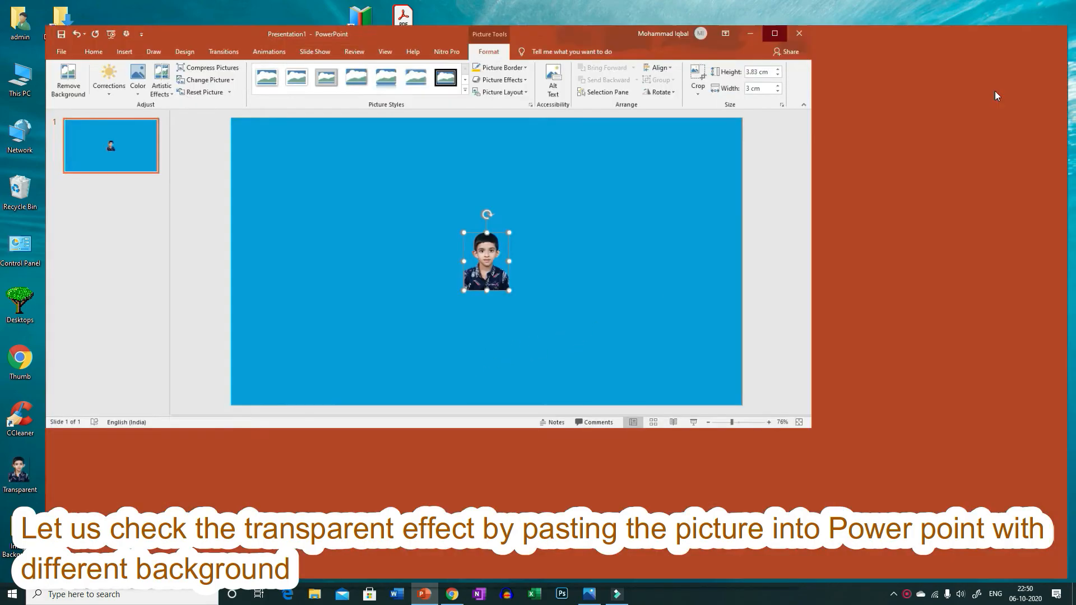
pyautogui.click(697, 382)
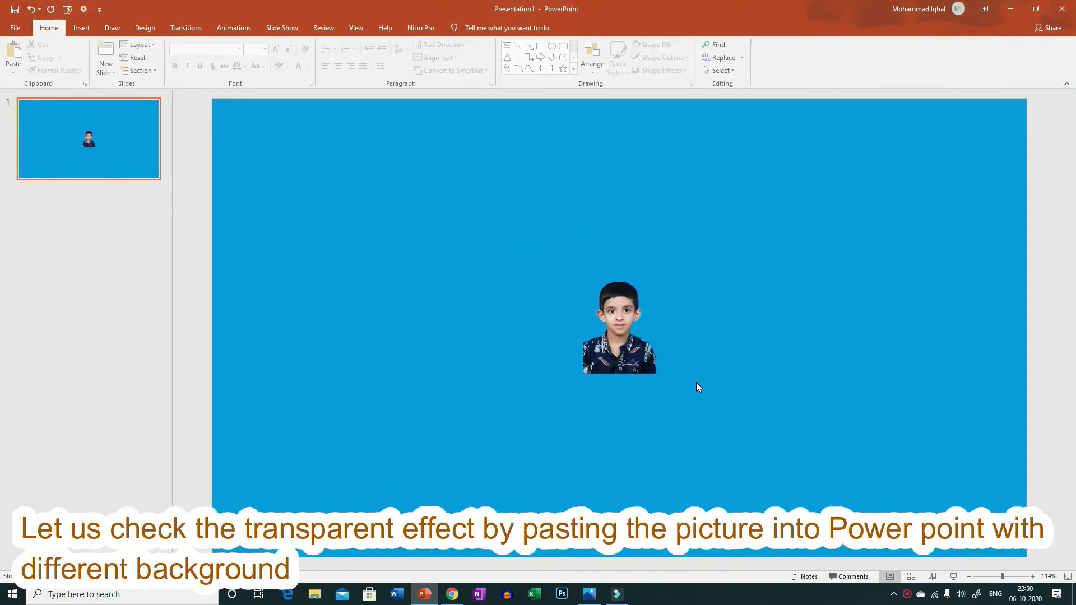
pyautogui.click(638, 342)
pyautogui.click(659, 333)
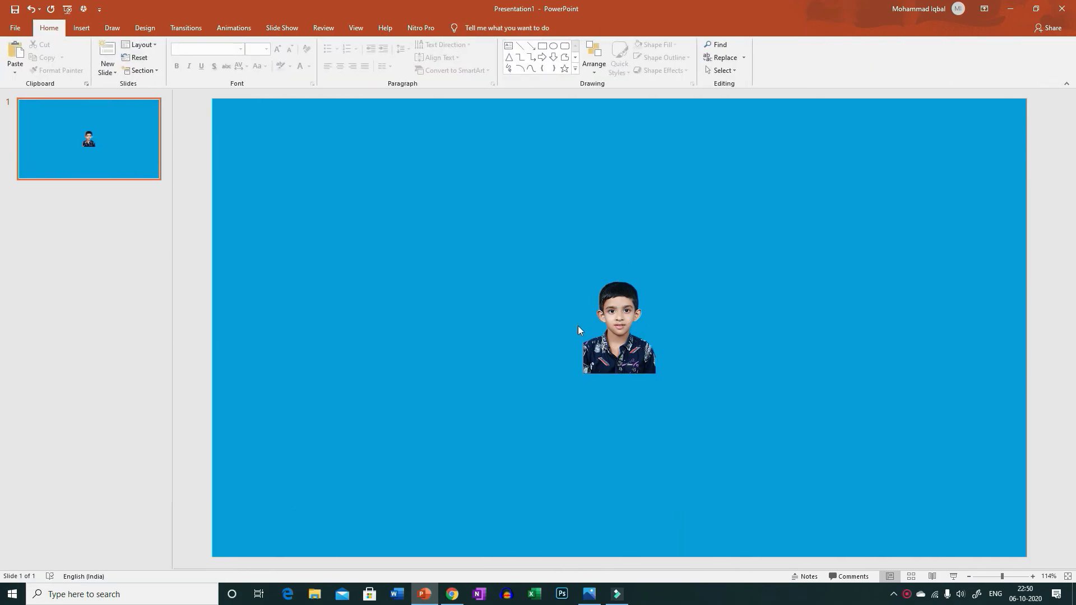
pyautogui.click(112, 28)
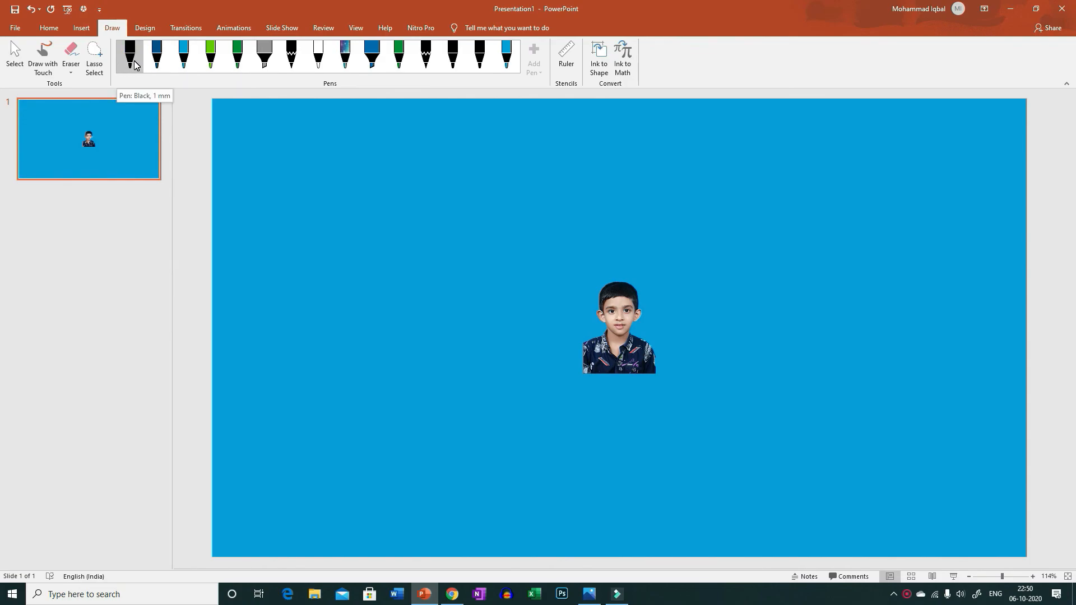
pyautogui.click(54, 31)
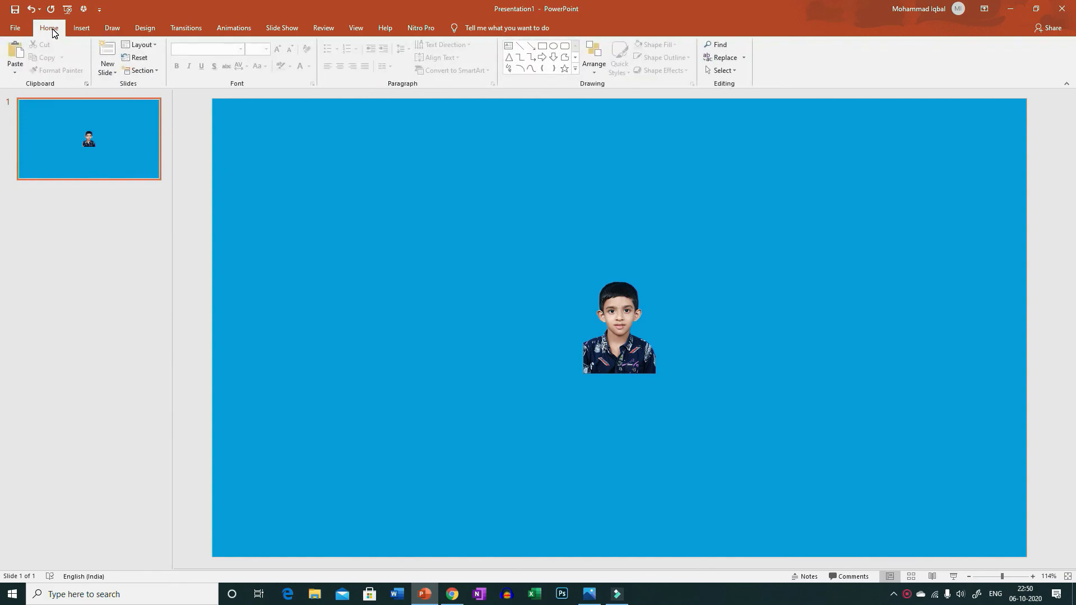
# Step: Apply the purple, wood-framed and dark green themes in turn, and move the picture to the slide's upper-left area
pyautogui.click(145, 28)
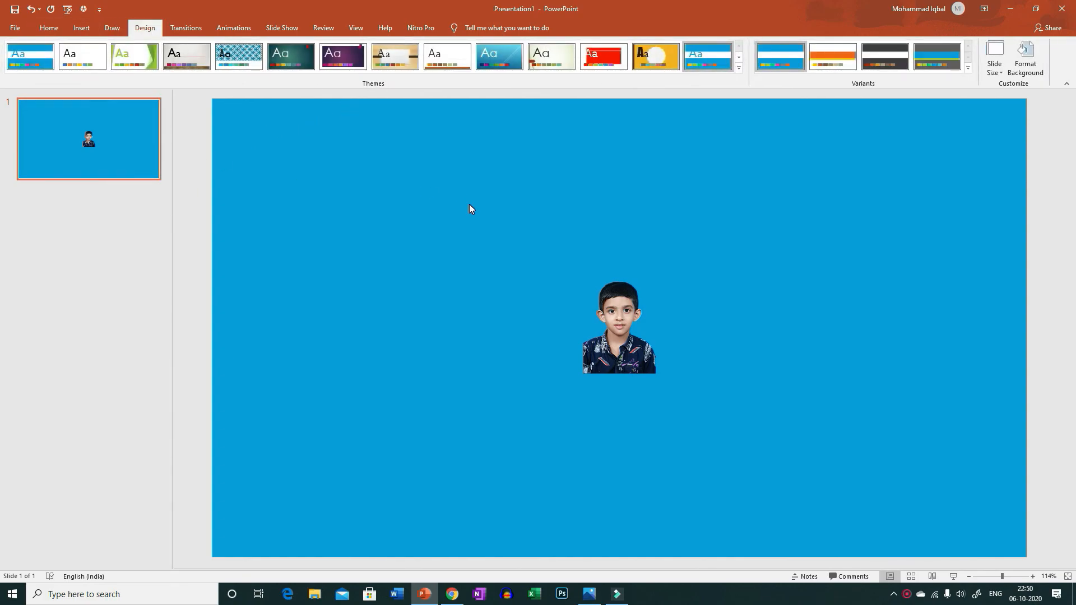
pyautogui.click(337, 59)
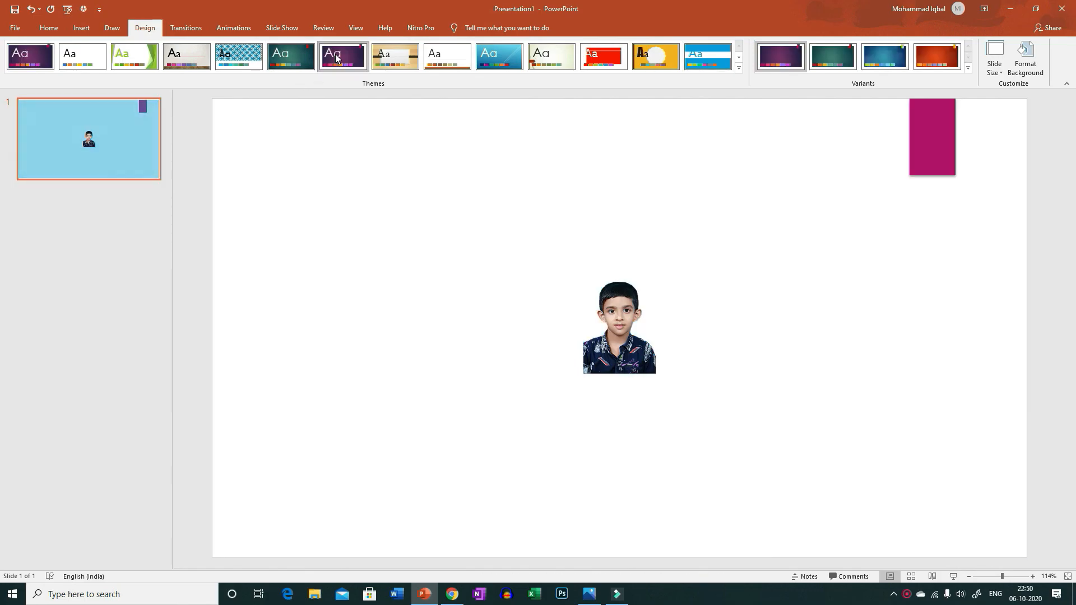
pyautogui.click(395, 56)
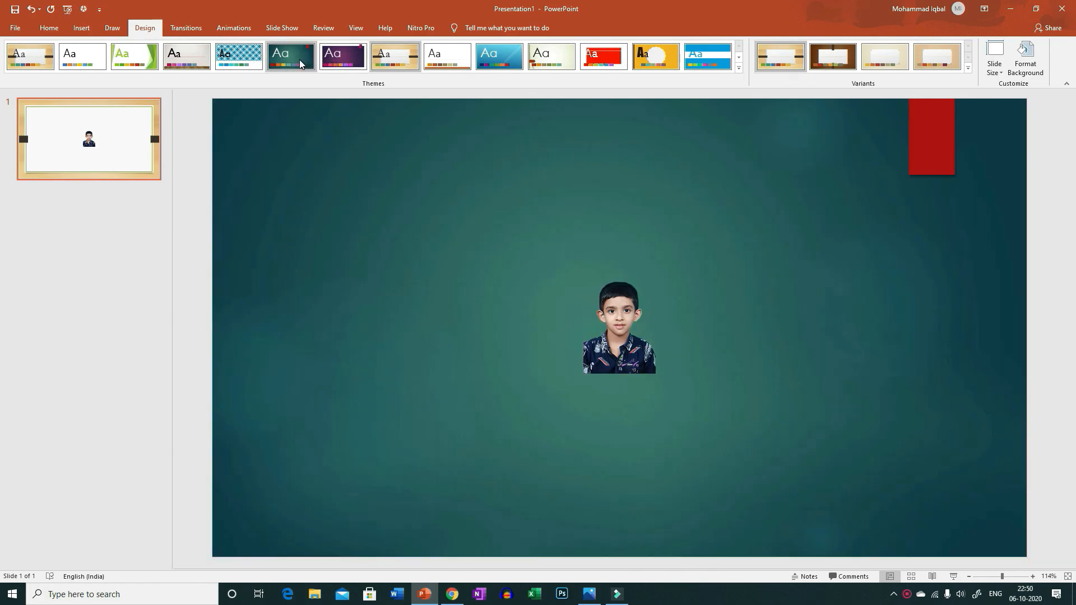
pyautogui.click(299, 59)
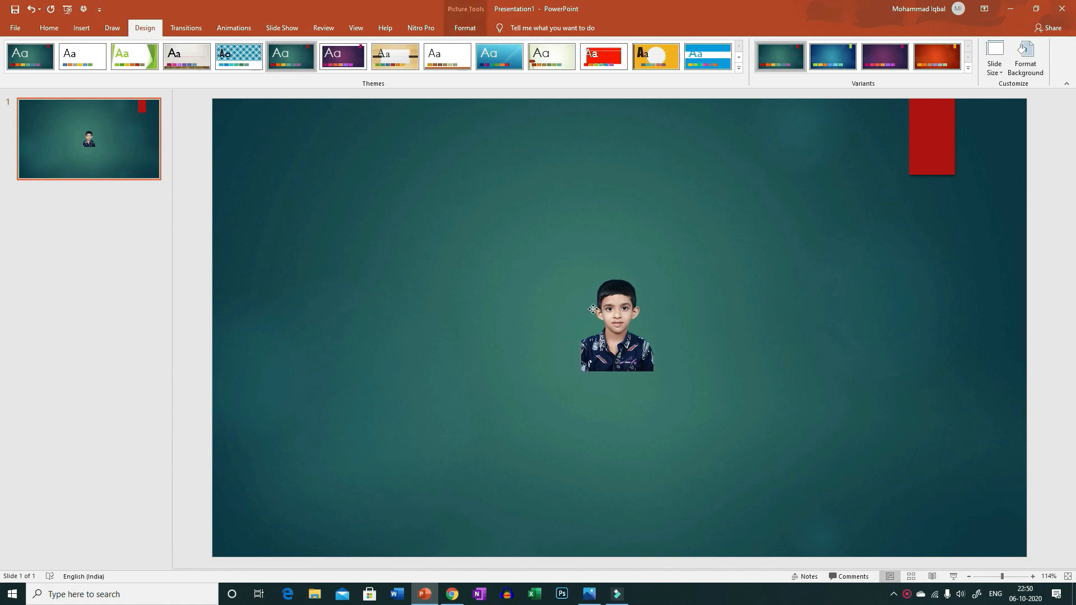
pyautogui.moveTo(638, 330); pyautogui.dragTo(410, 218)
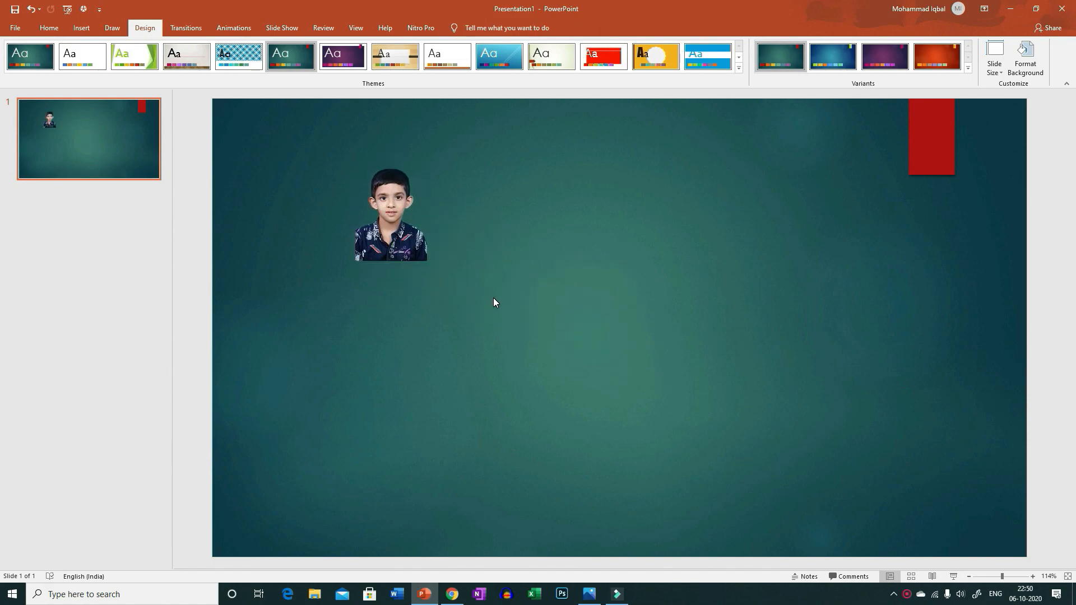